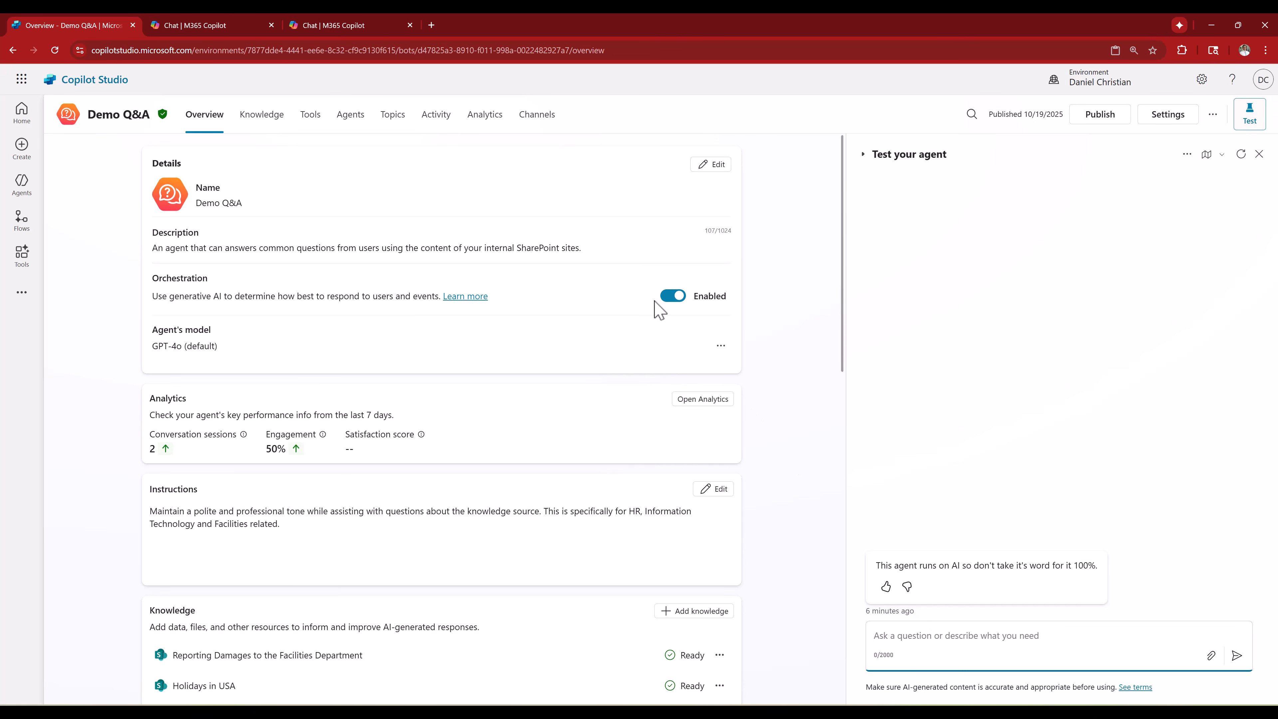
- Check the Demo Q&A agent's published version in Microsoft 365 through the Teams and Microsoft 365 Copilot channel
{"action": "left_click", "coordinate": [369, 26]}
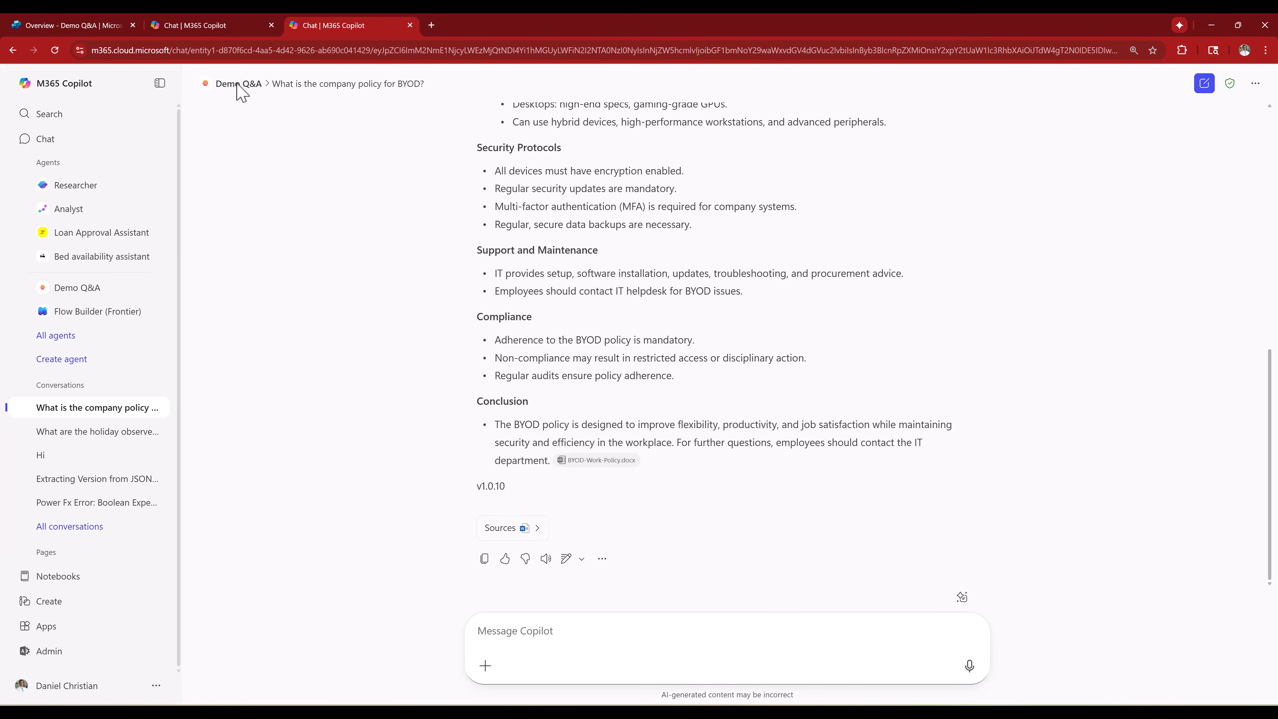
{"action": "left_click", "coordinate": [224, 25]}
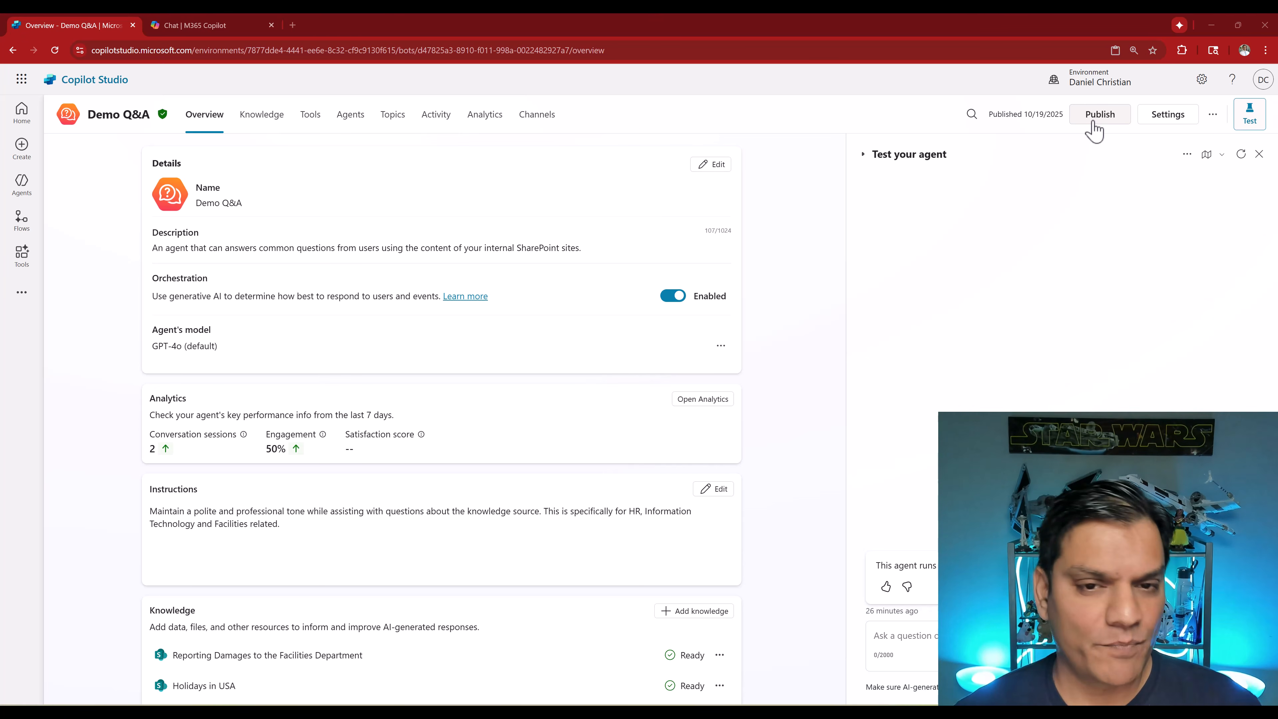
{"action": "left_click", "coordinate": [551, 121]}
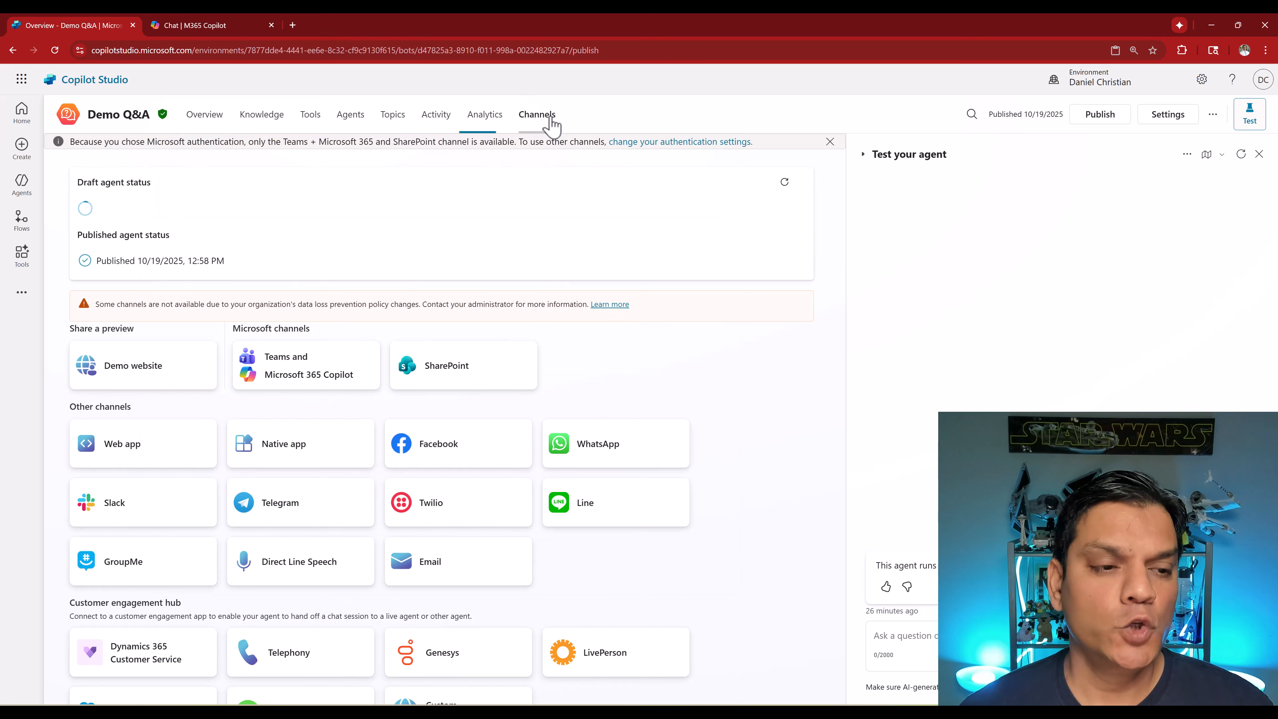
{"action": "left_click", "coordinate": [265, 383]}
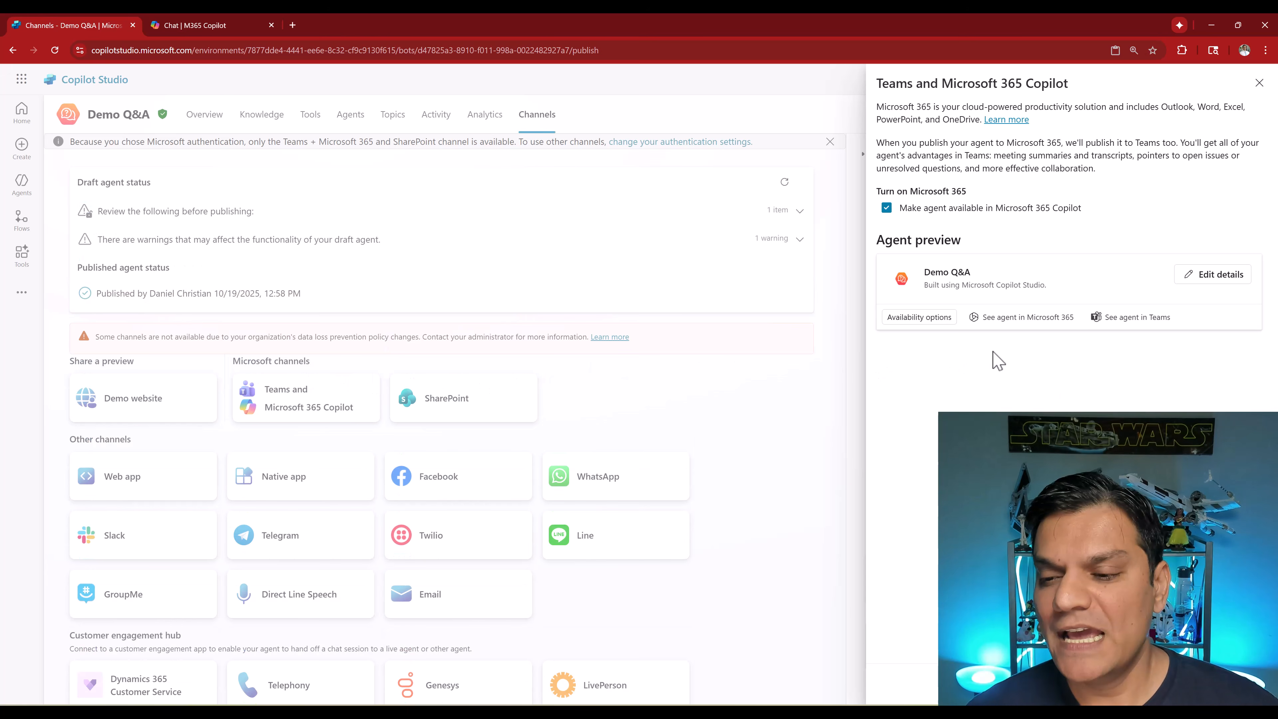
{"action": "left_click", "coordinate": [1003, 317]}
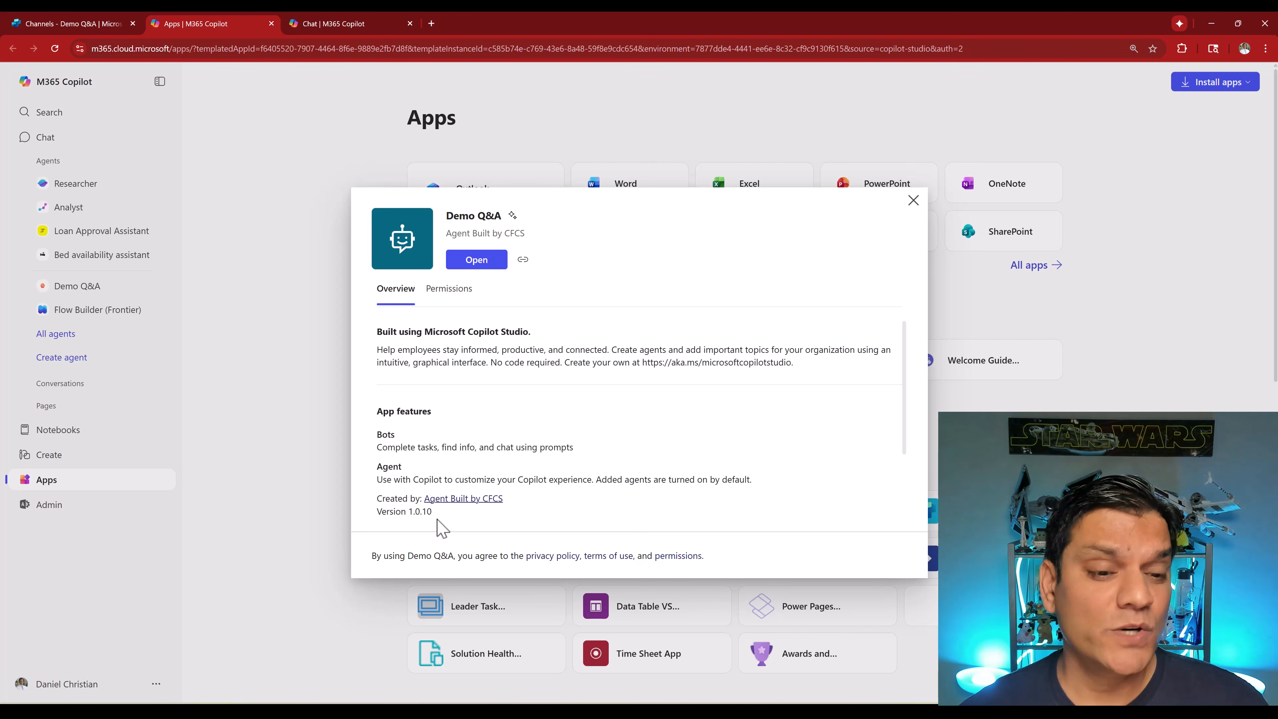
{"action": "left_click", "coordinate": [912, 203]}
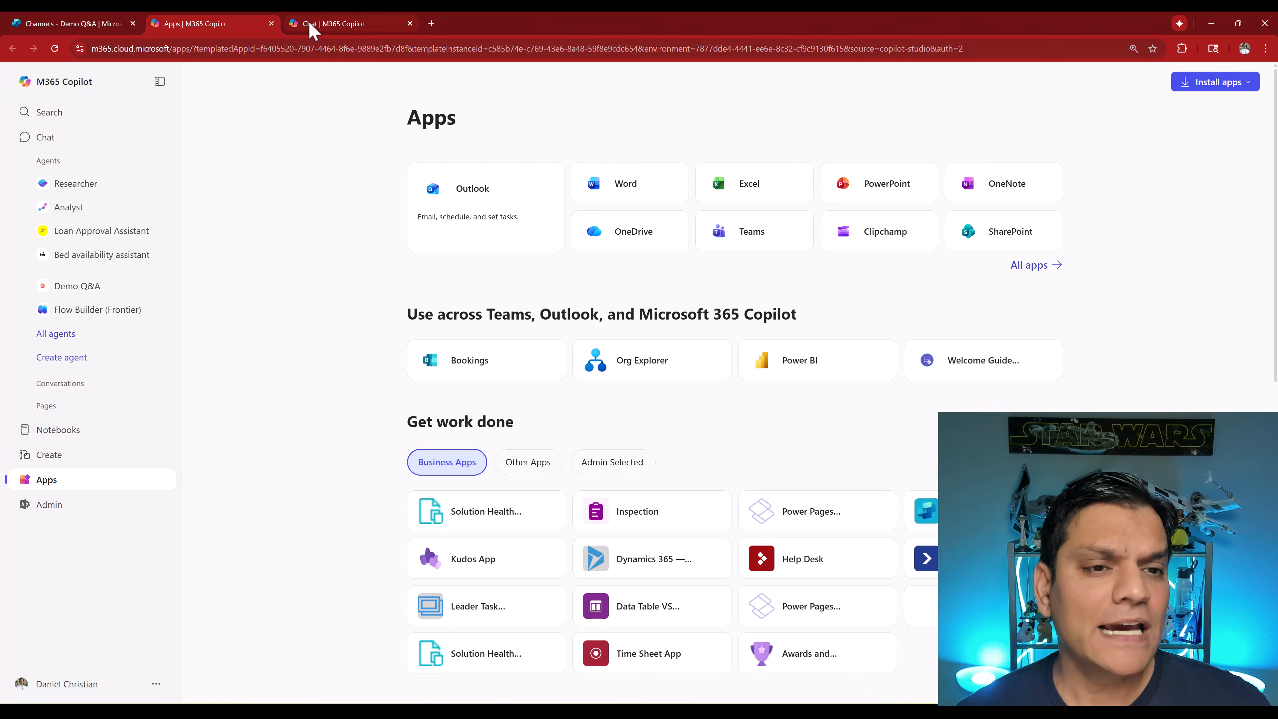
{"action": "left_click", "coordinate": [283, 29]}
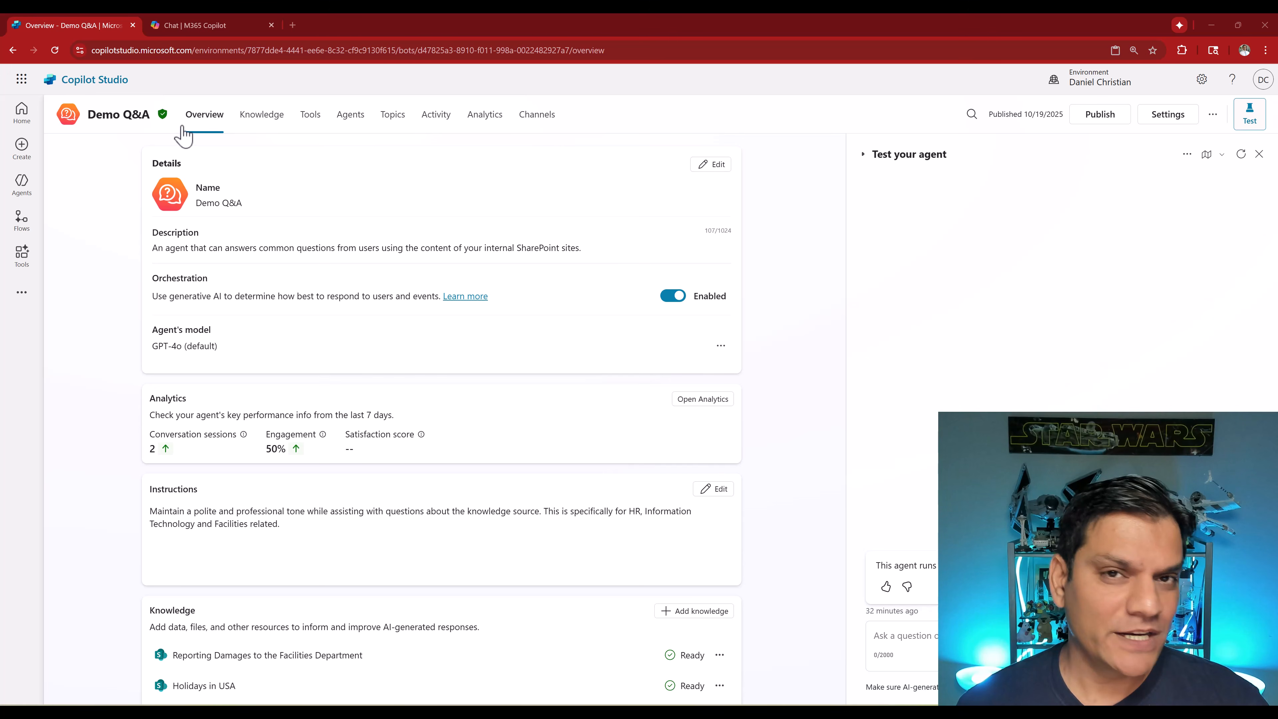
- Open the Default Solution in Solutions and list its tables
{"action": "left_click", "coordinate": [21, 297]}
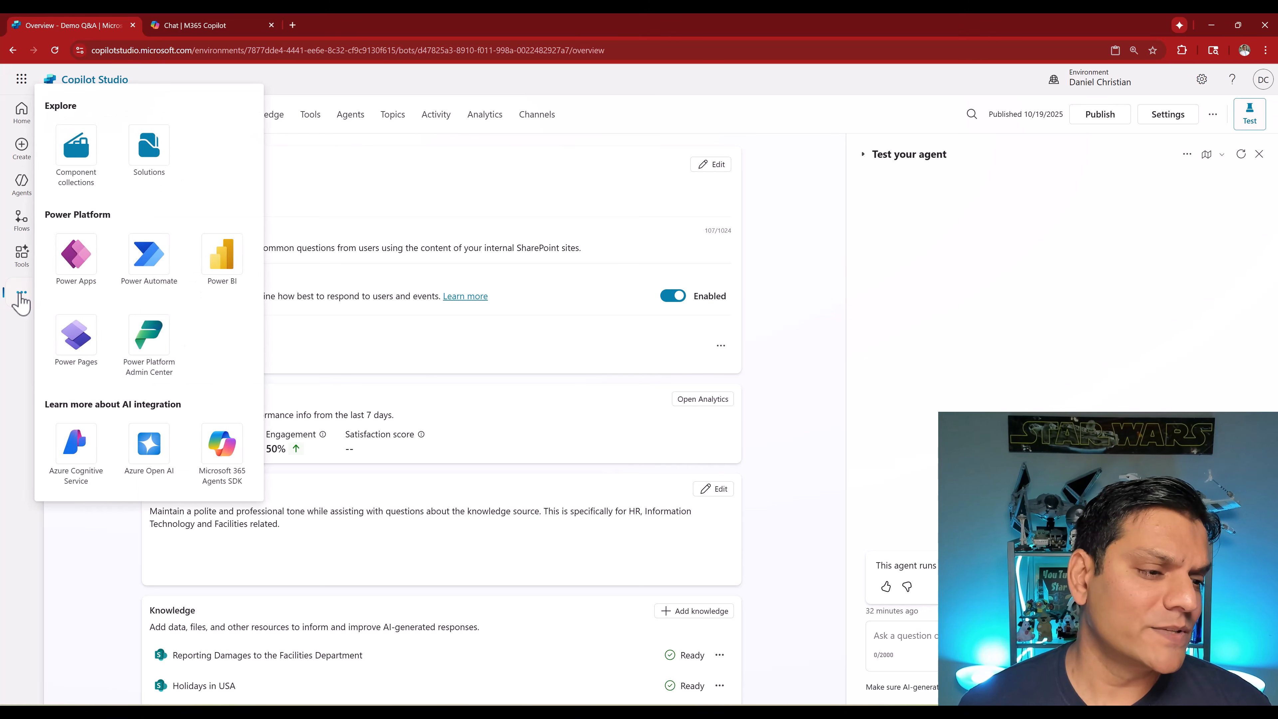
{"action": "left_click", "coordinate": [143, 171]}
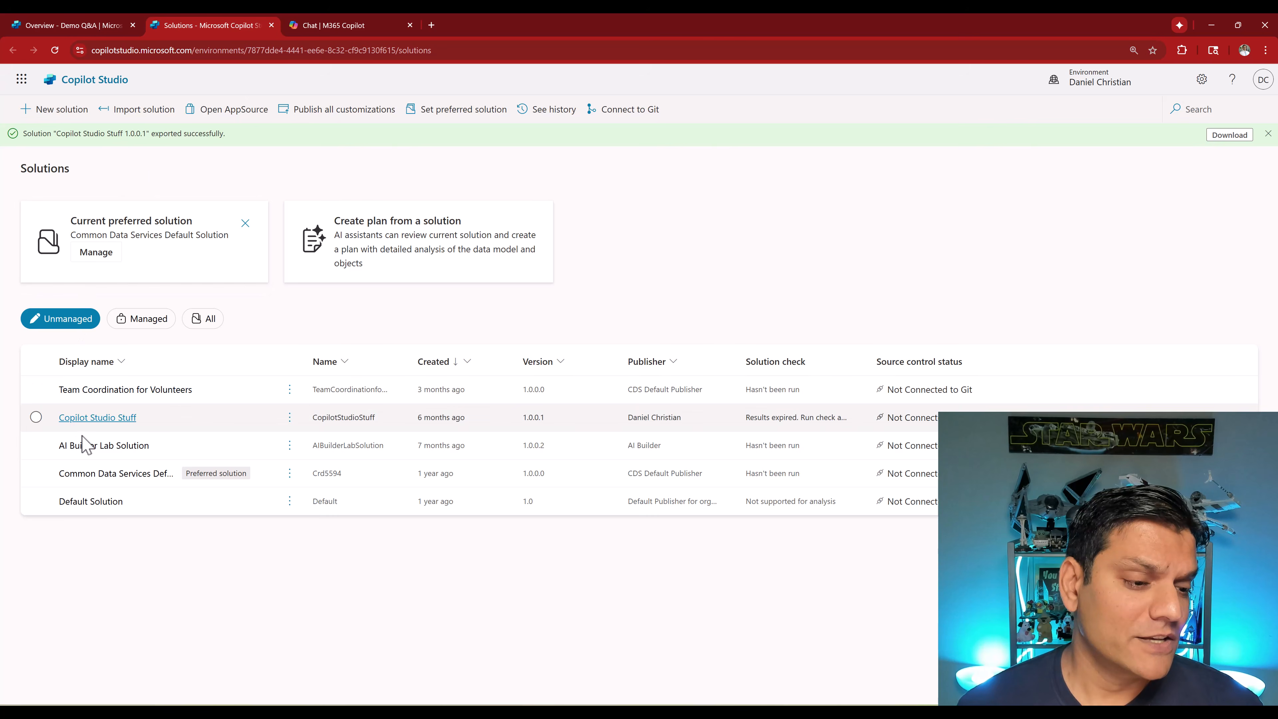
{"action": "left_click", "coordinate": [84, 504]}
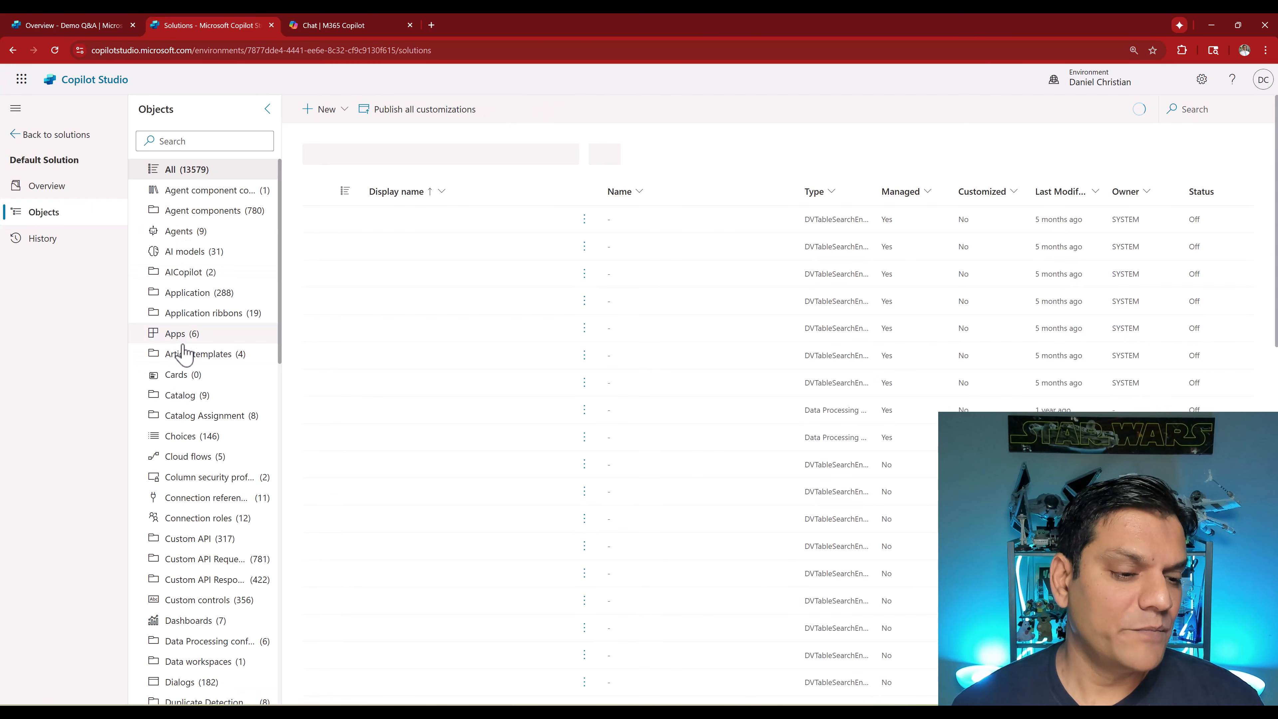
{"action": "scroll", "coordinate": [183, 351], "scroll_direction": "down", "scroll_amount": 3}
{"action": "scroll", "coordinate": [183, 352], "scroll_direction": "down", "scroll_amount": 15}
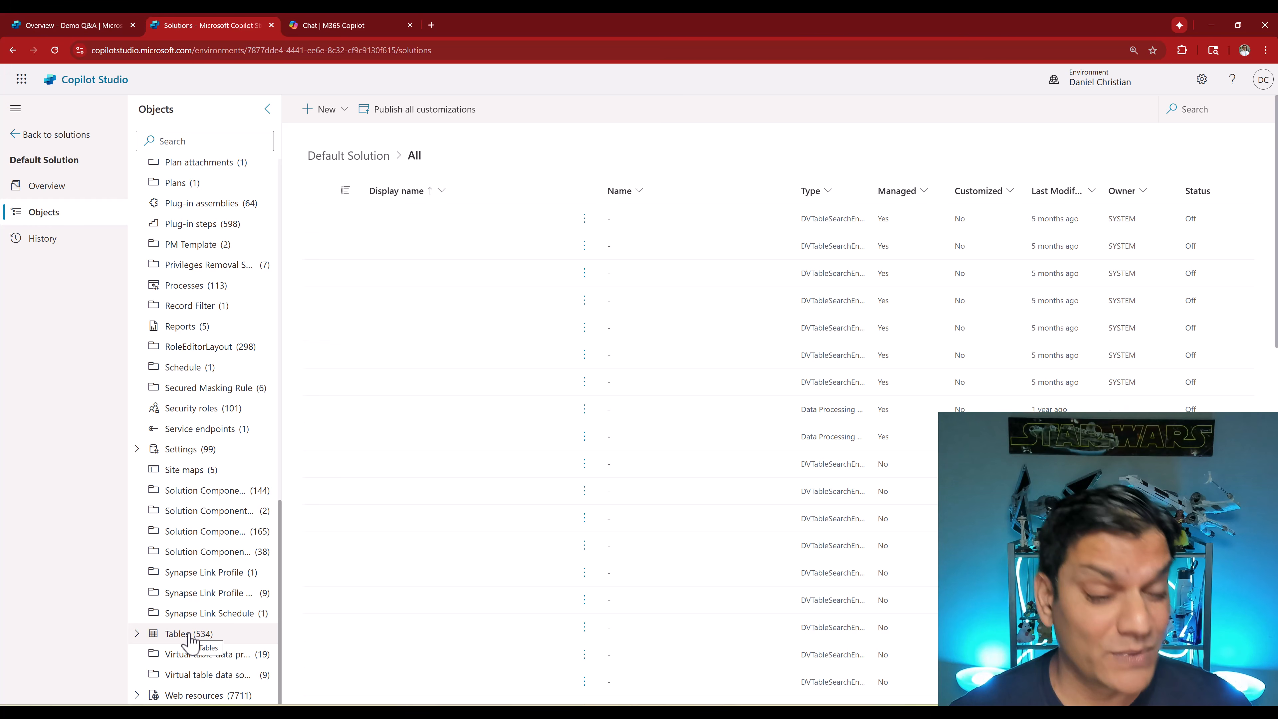
{"action": "left_click", "coordinate": [189, 635]}
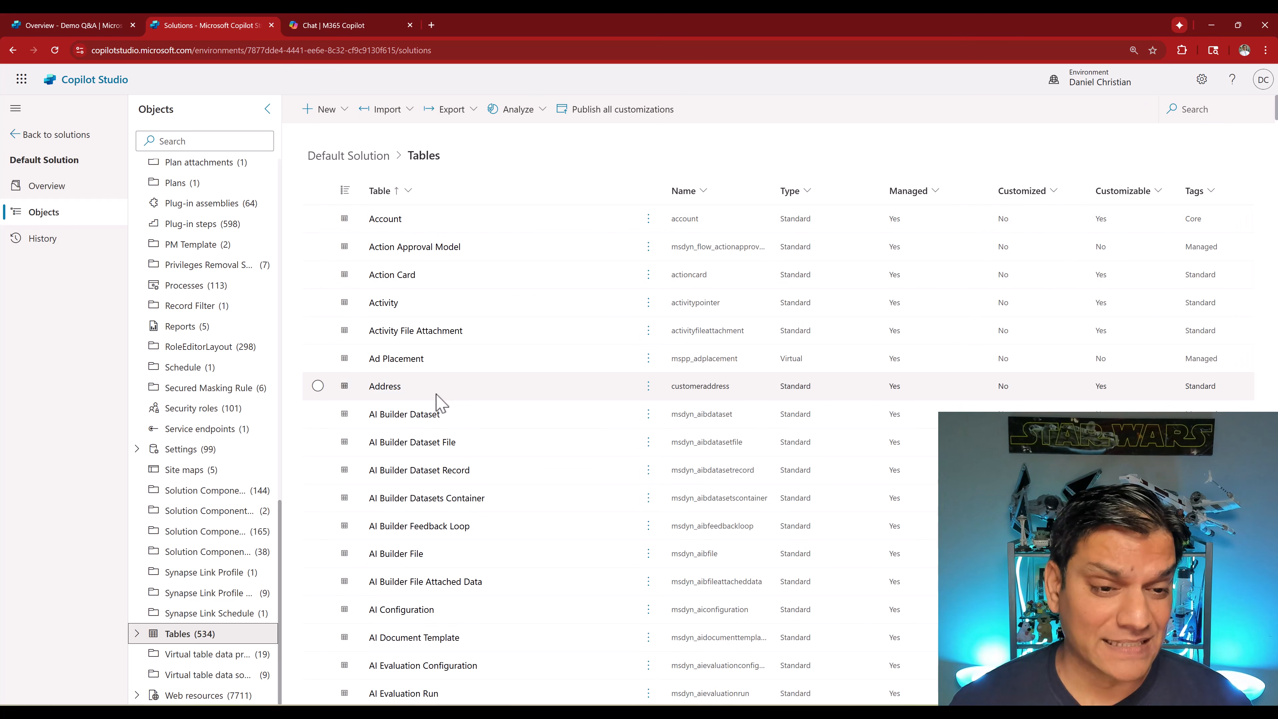
- Search the solution's tables for Copilot and open the Copilot table
{"action": "left_click", "coordinate": [1212, 109]}
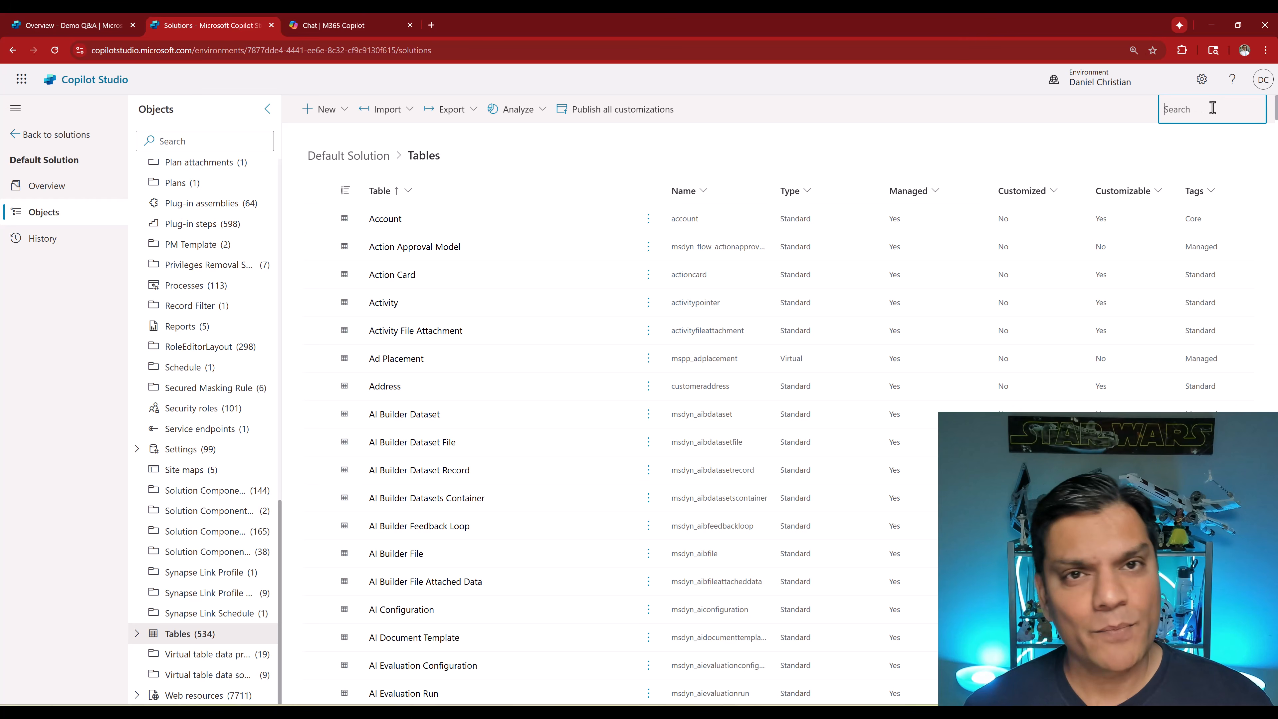
{"action": "type", "text": "c"}
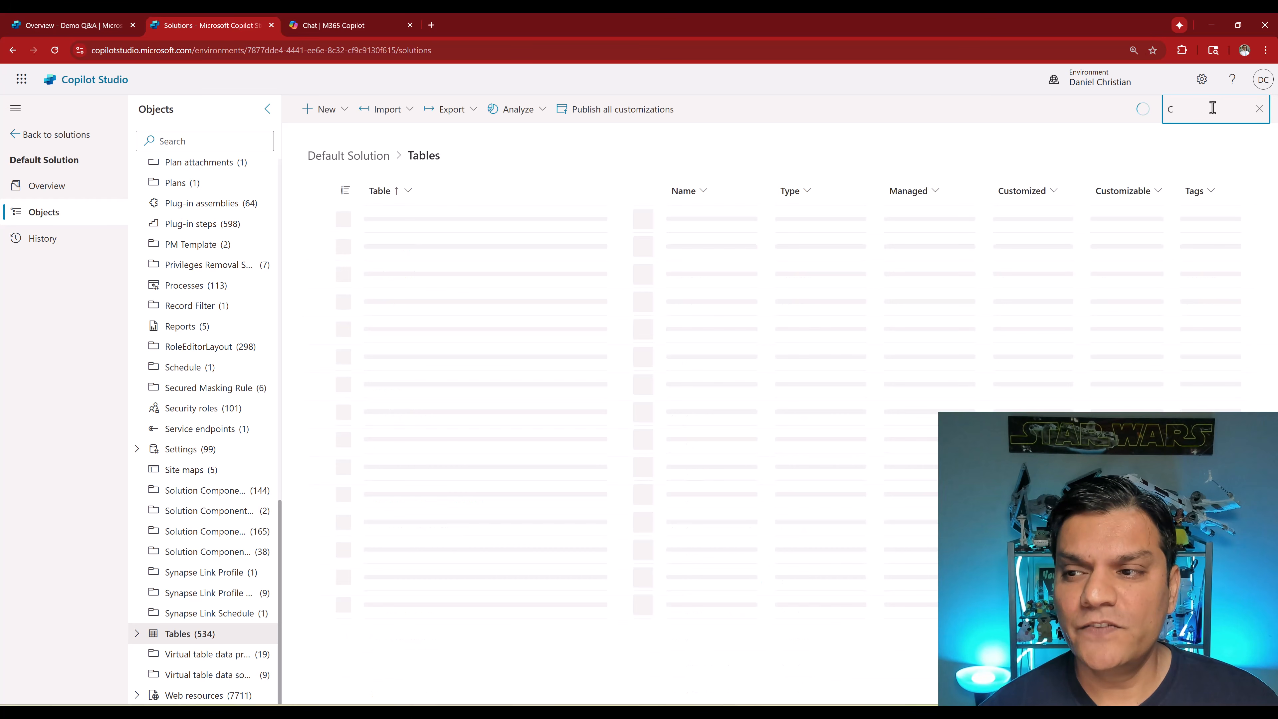
{"action": "type", "text": "opl"}
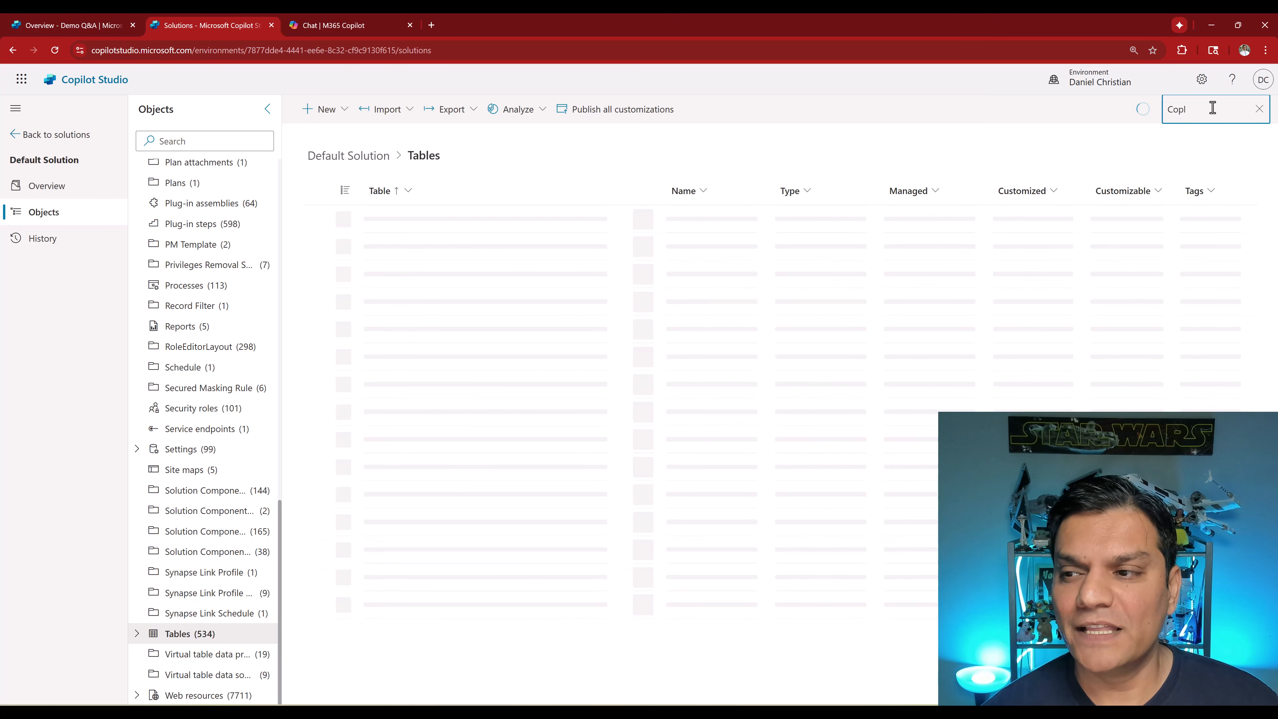
{"action": "key", "text": "BackSpace"}
{"action": "type", "text": "ilot"}
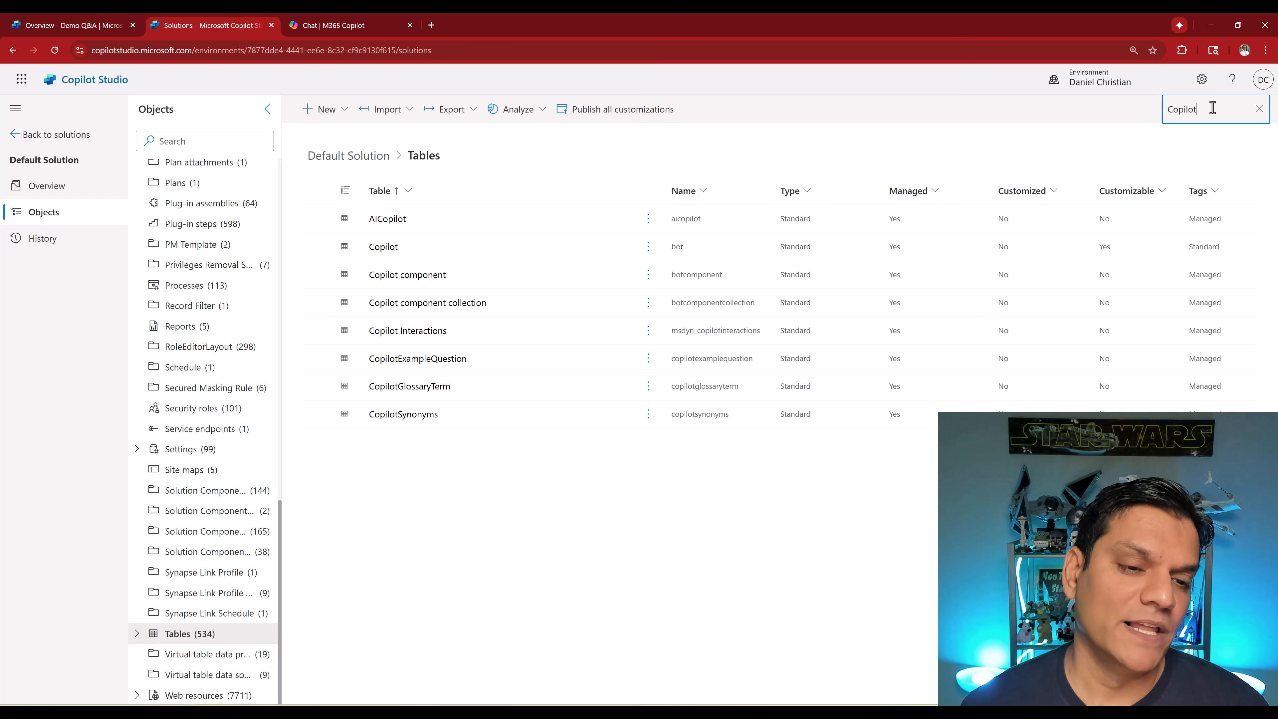
{"action": "left_click", "coordinate": [386, 251]}
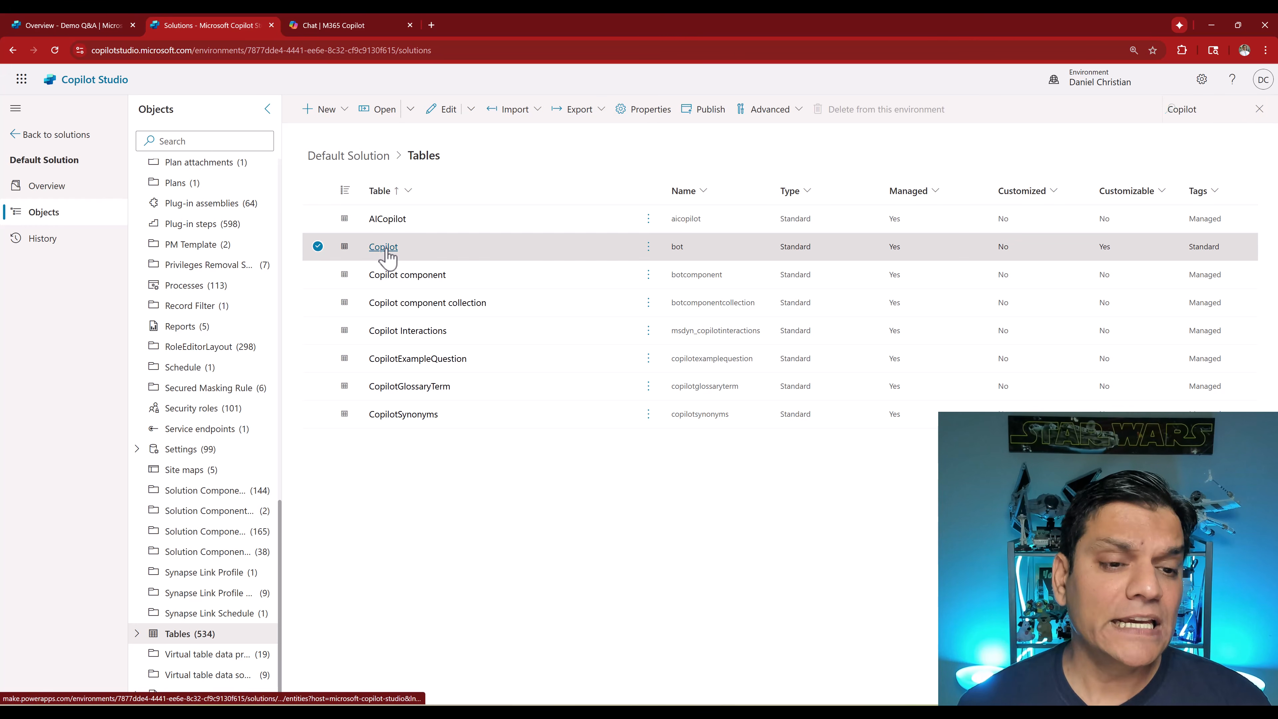
{"action": "left_click", "coordinate": [383, 247]}
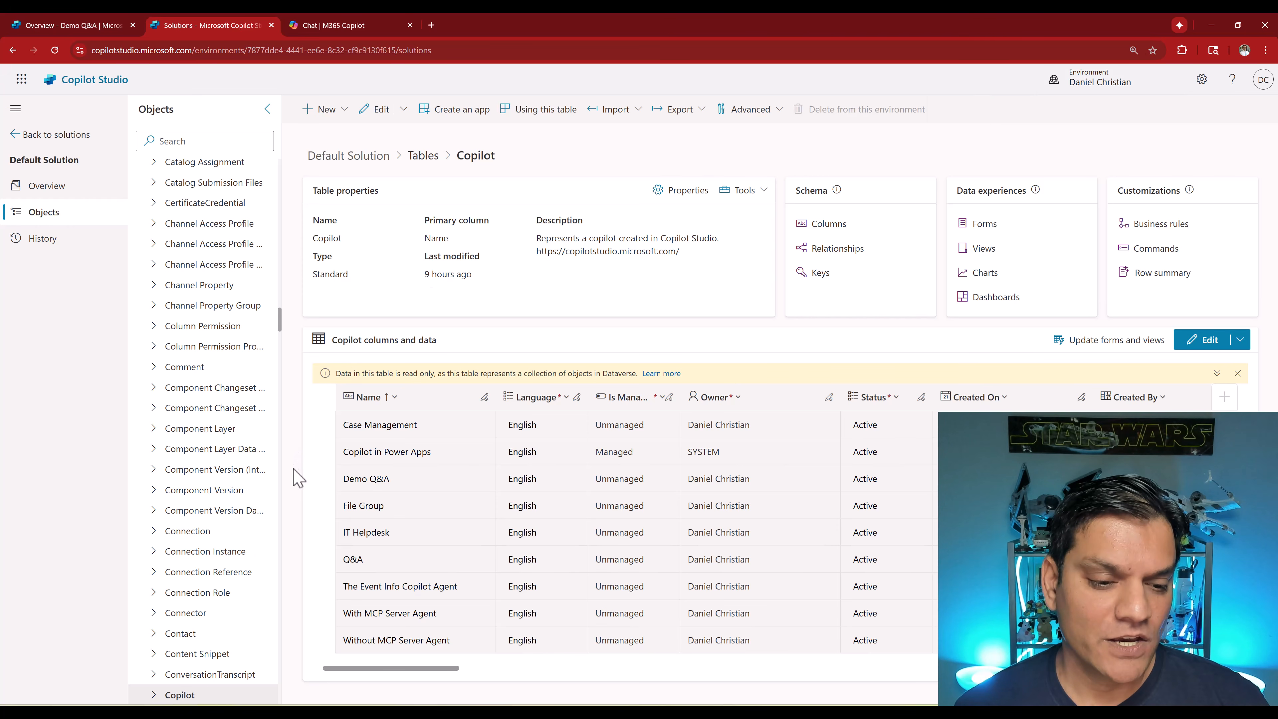
- Compare the agents list in Copilot Studio with the rows of the Copilot table
{"action": "left_click", "coordinate": [50, 17]}
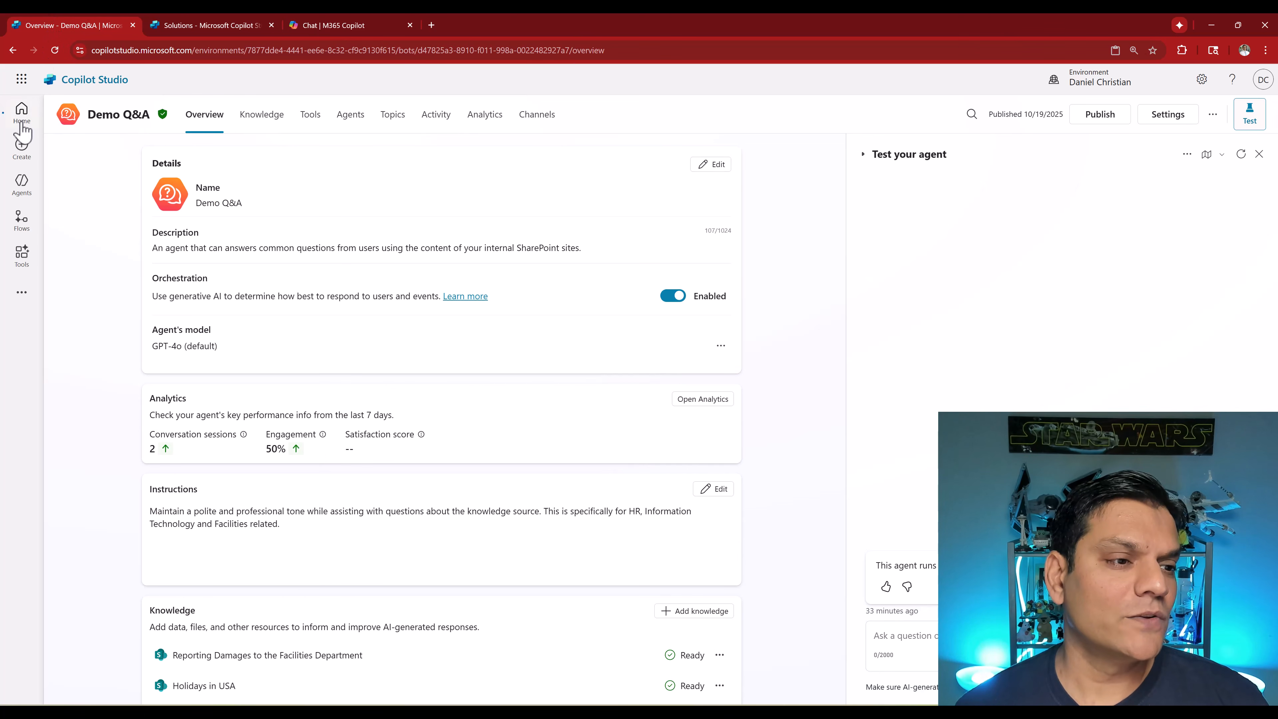
{"action": "left_click", "coordinate": [21, 184]}
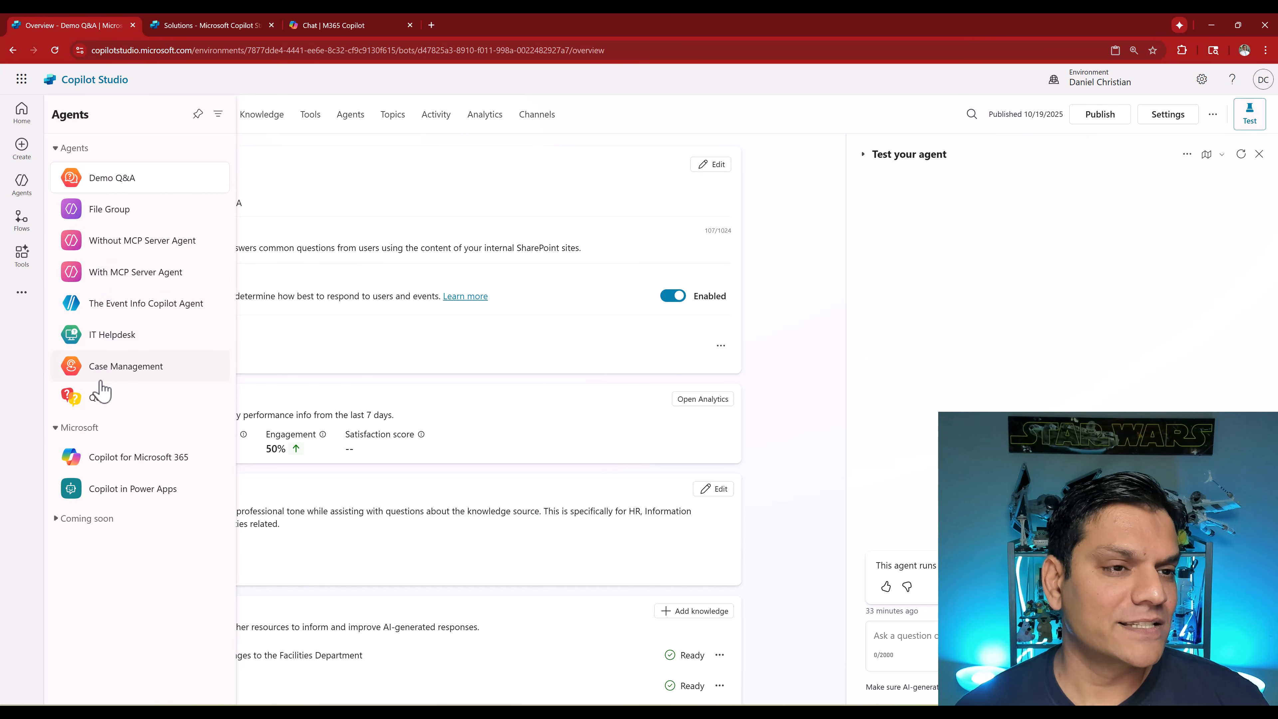
{"action": "left_click", "coordinate": [167, 23]}
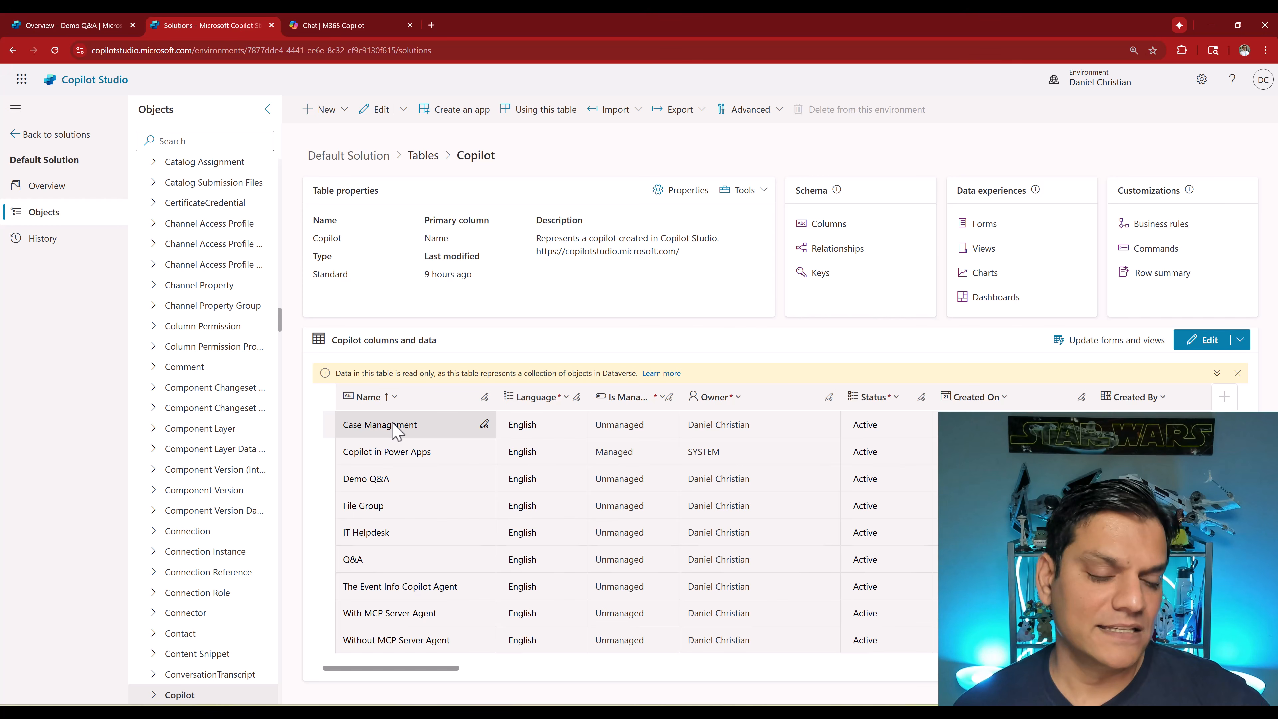
- Open the Copilot table's data, select the Demo Q&A row and examine its Application Manifest Information value
{"action": "left_click", "coordinate": [1194, 341]}
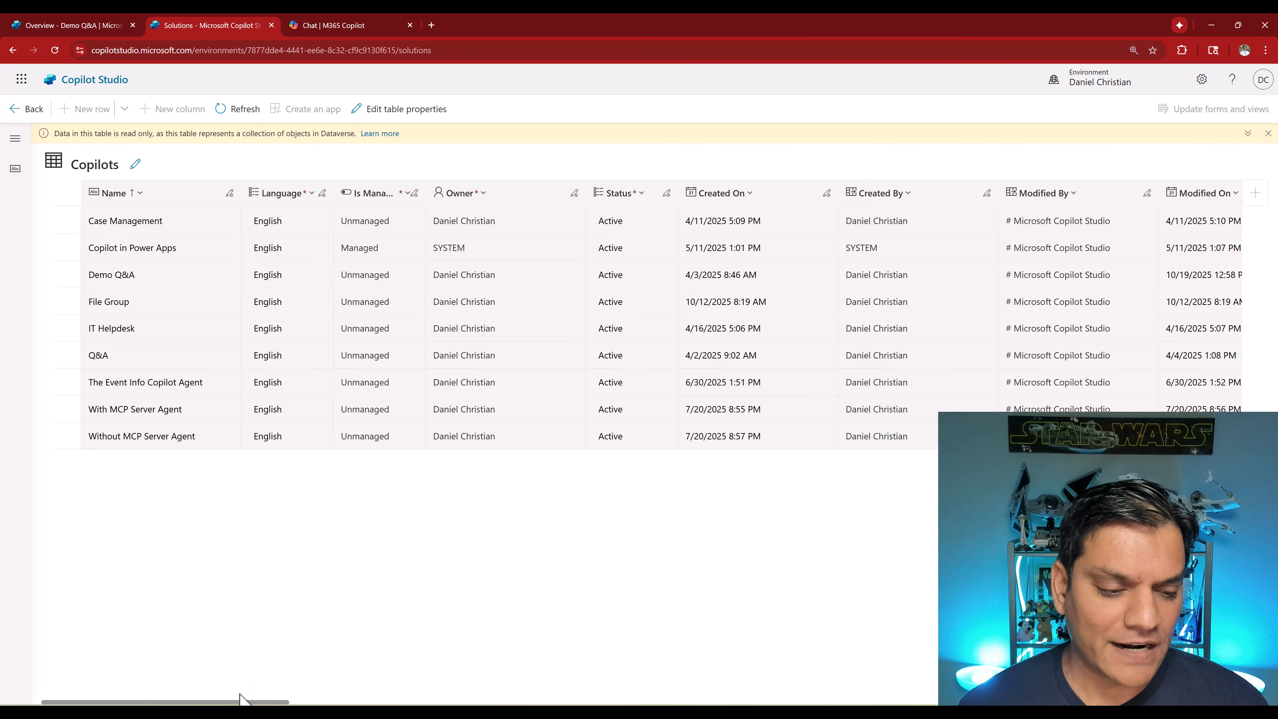
{"action": "left_click_drag", "start_coordinate": [240, 704], "coordinate": [382, 705]}
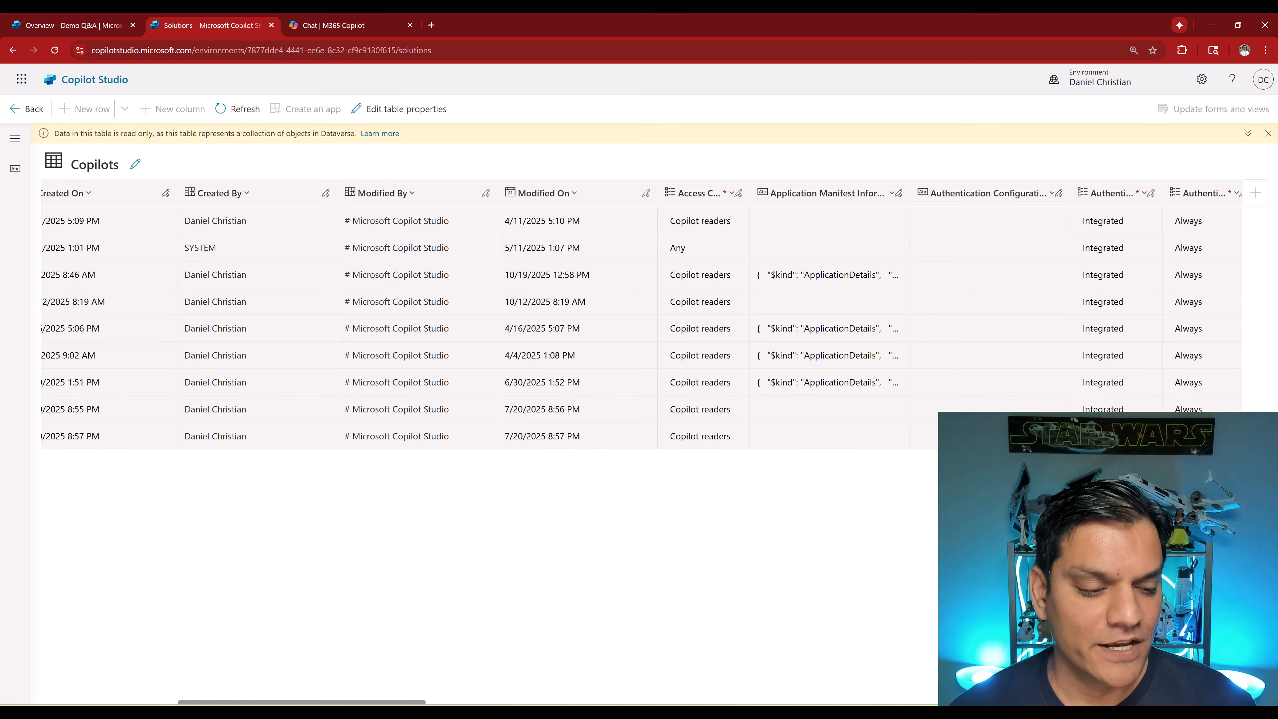
{"action": "left_click_drag", "start_coordinate": [195, 703], "coordinate": [41, 700]}
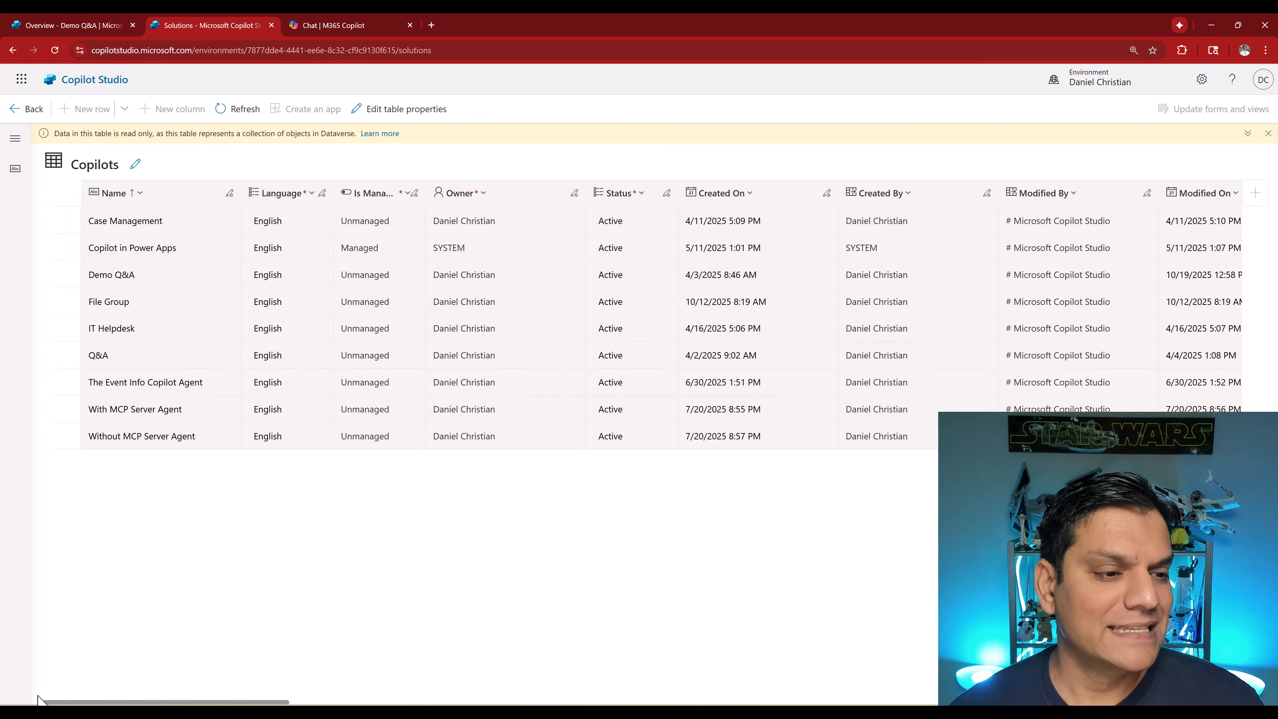
{"action": "left_click", "coordinate": [68, 275]}
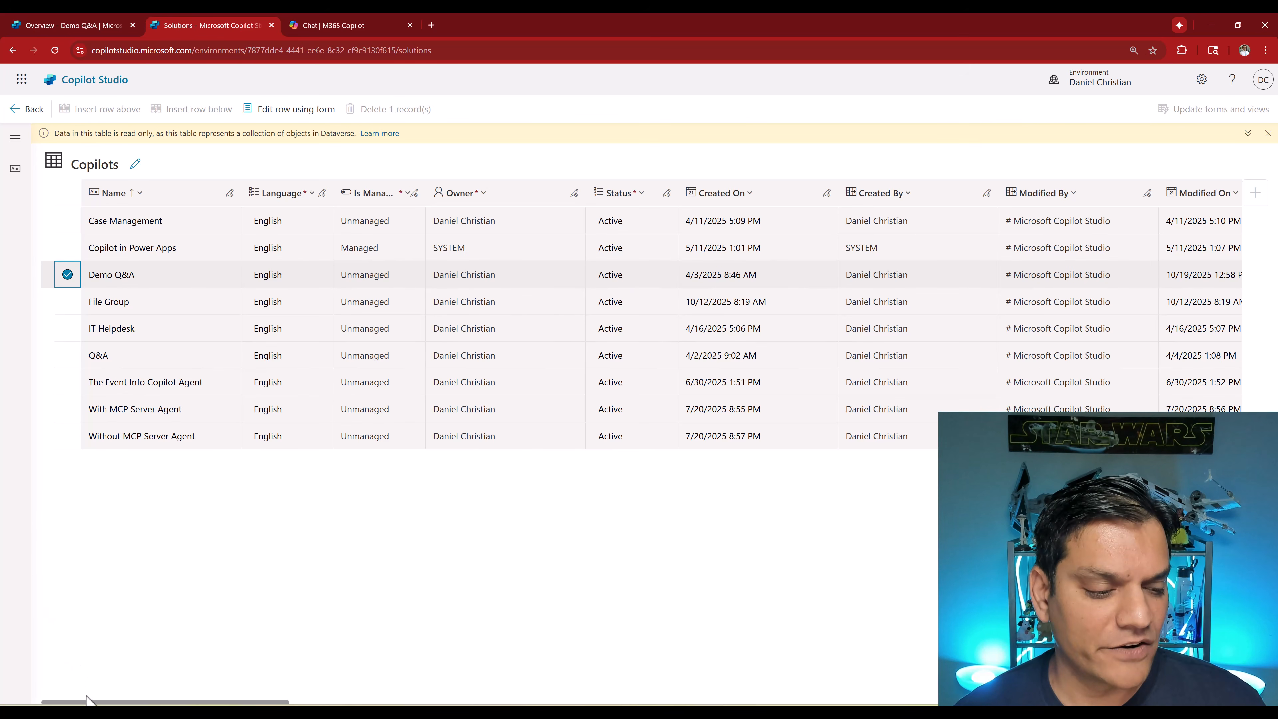
{"action": "left_click_drag", "start_coordinate": [88, 701], "coordinate": [255, 703]}
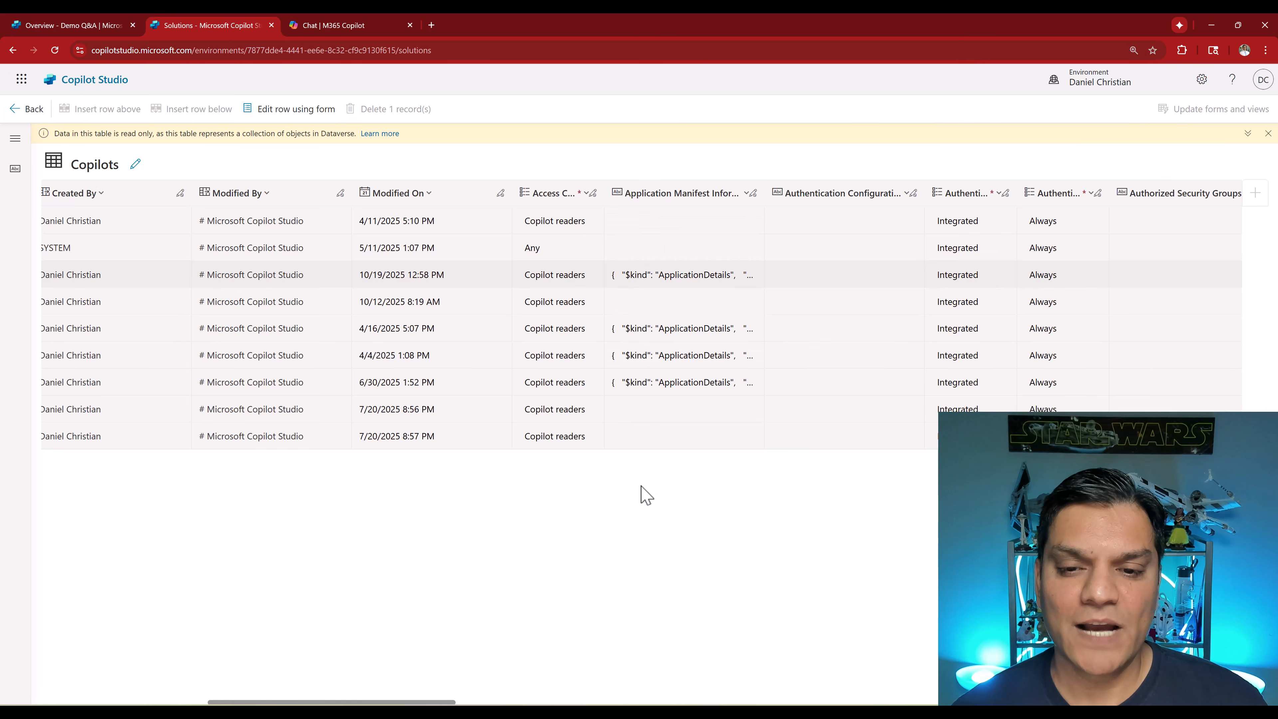
{"action": "mouse_move", "coordinate": [673, 271]}
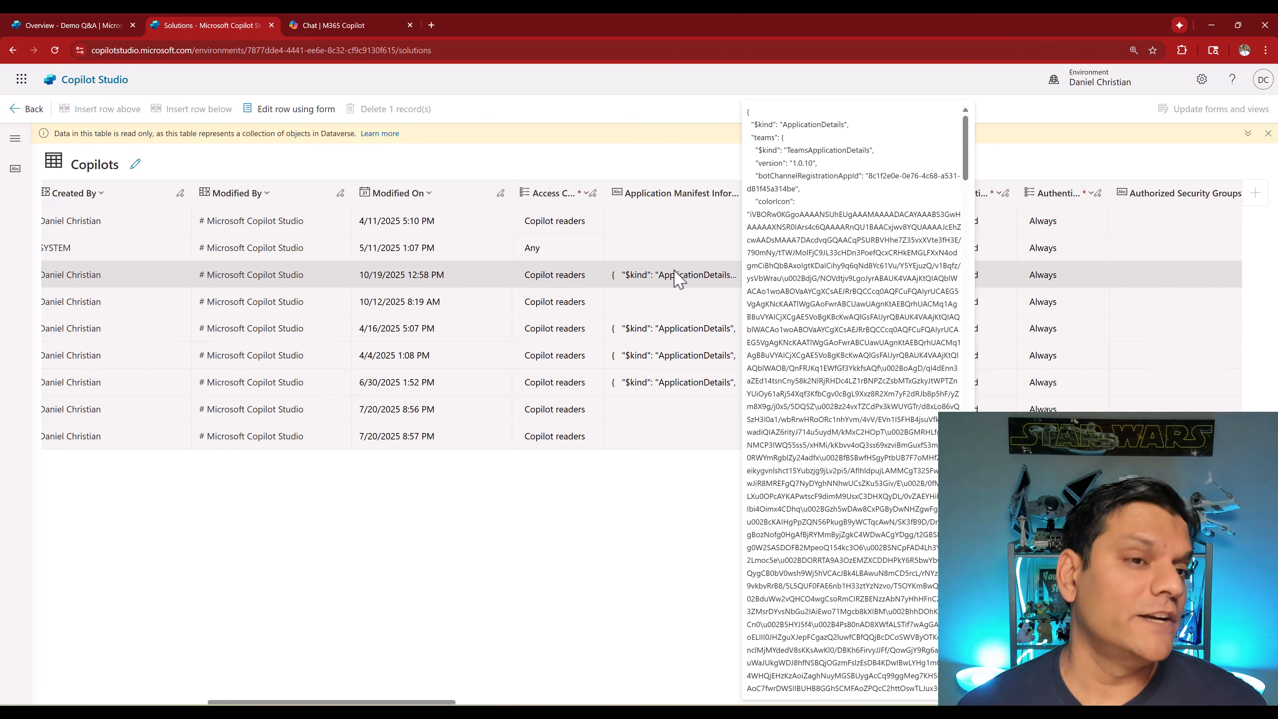
- Recheck the agent in Microsoft 365 from the Teams and Microsoft 365 Copilot channel and re-examine the Demo Q&A manifest cell
{"action": "left_click", "coordinate": [29, 24]}
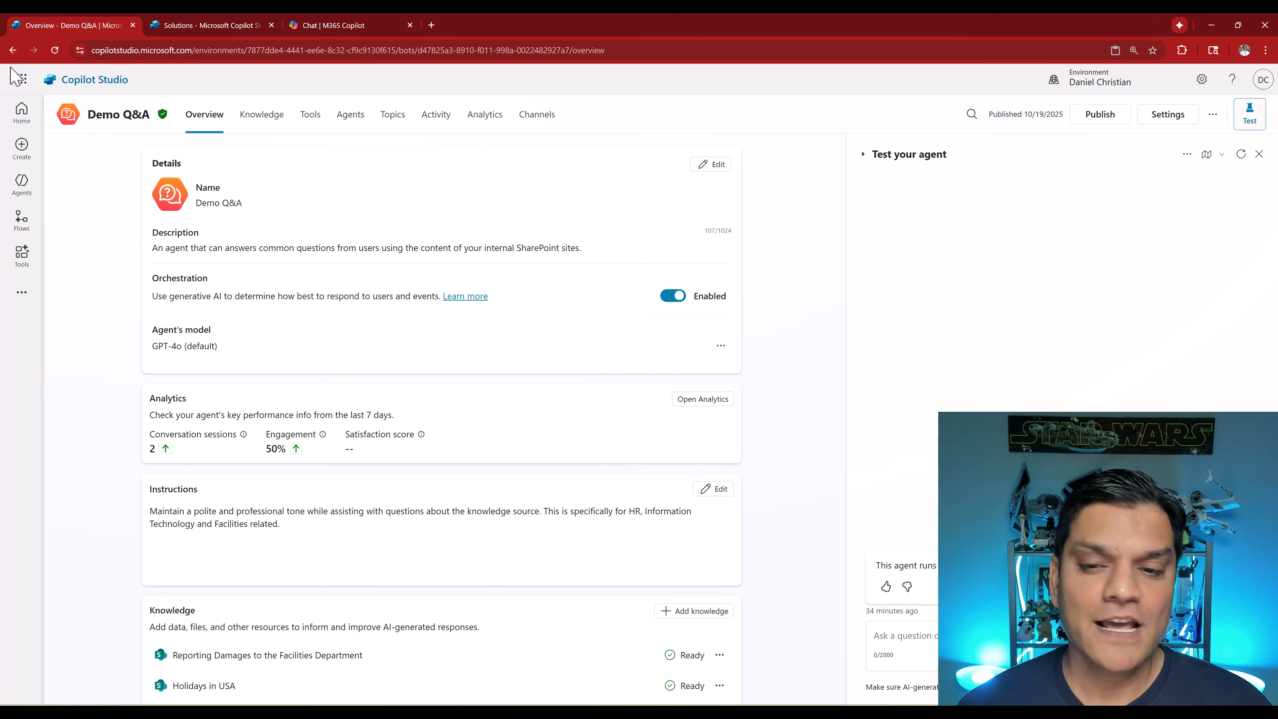
{"action": "left_click", "coordinate": [524, 121]}
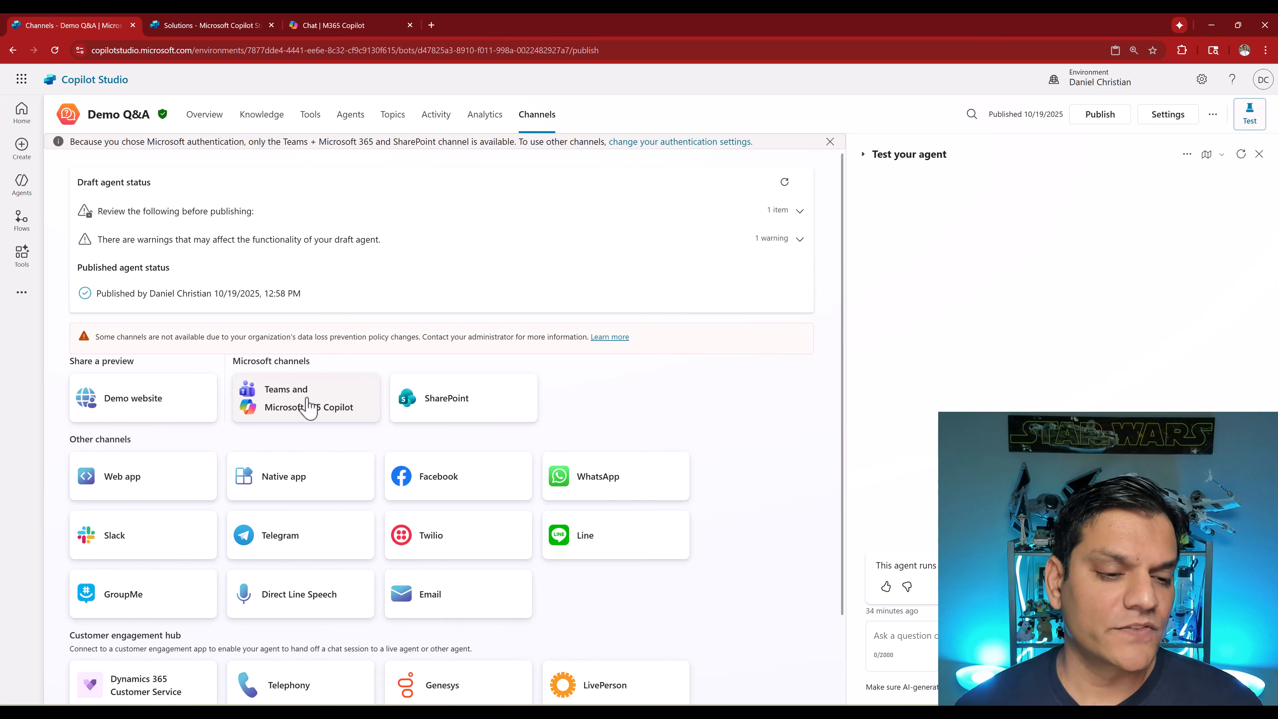
{"action": "left_click", "coordinate": [308, 408]}
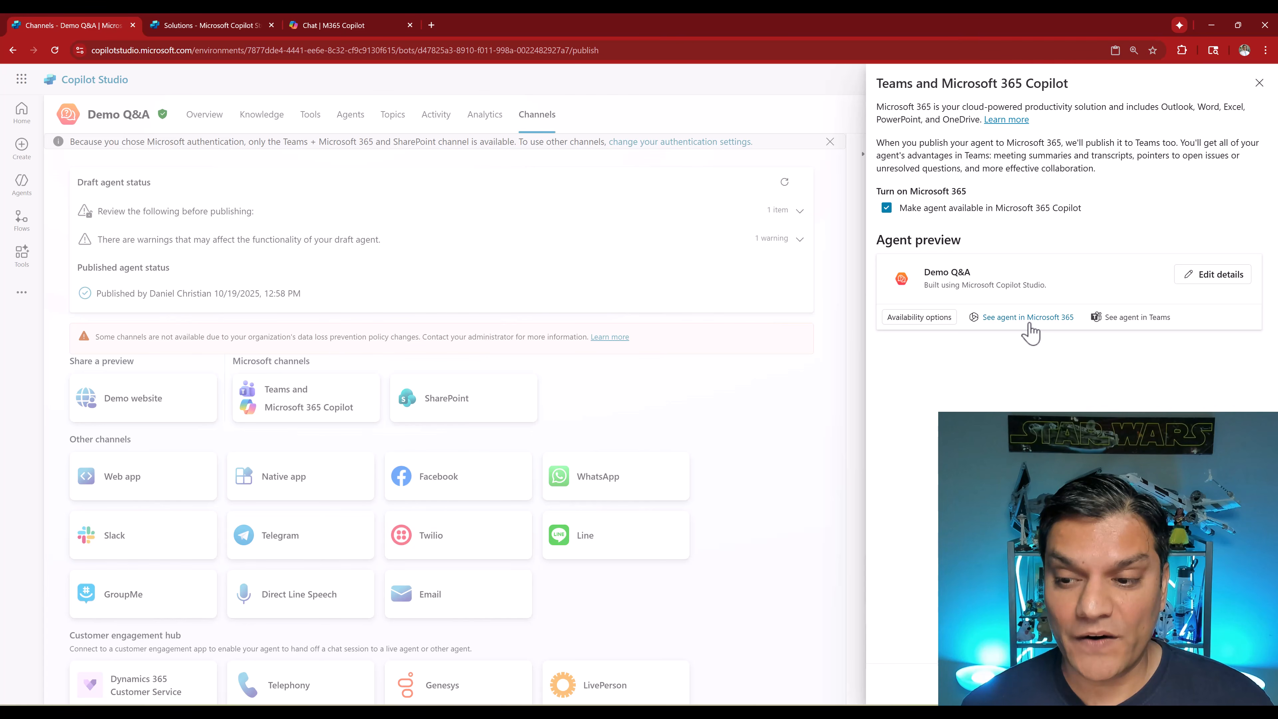
{"action": "left_click", "coordinate": [1029, 325]}
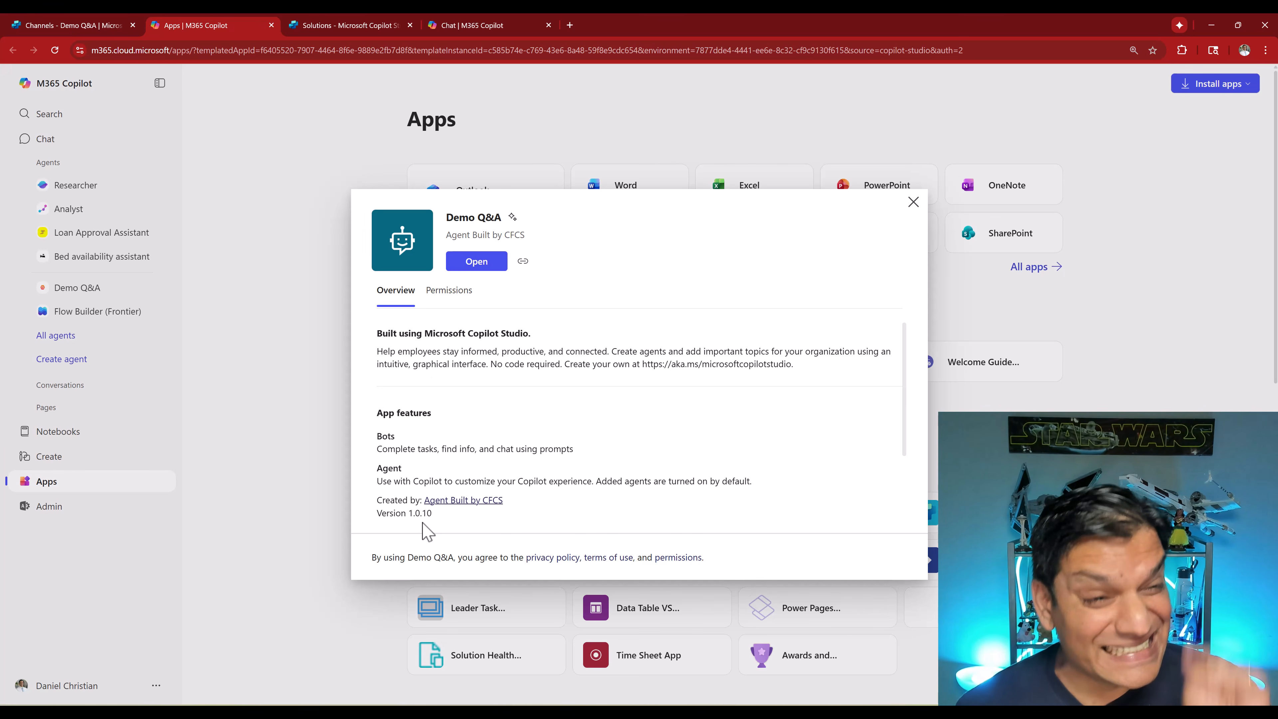
{"action": "left_click", "coordinate": [333, 32]}
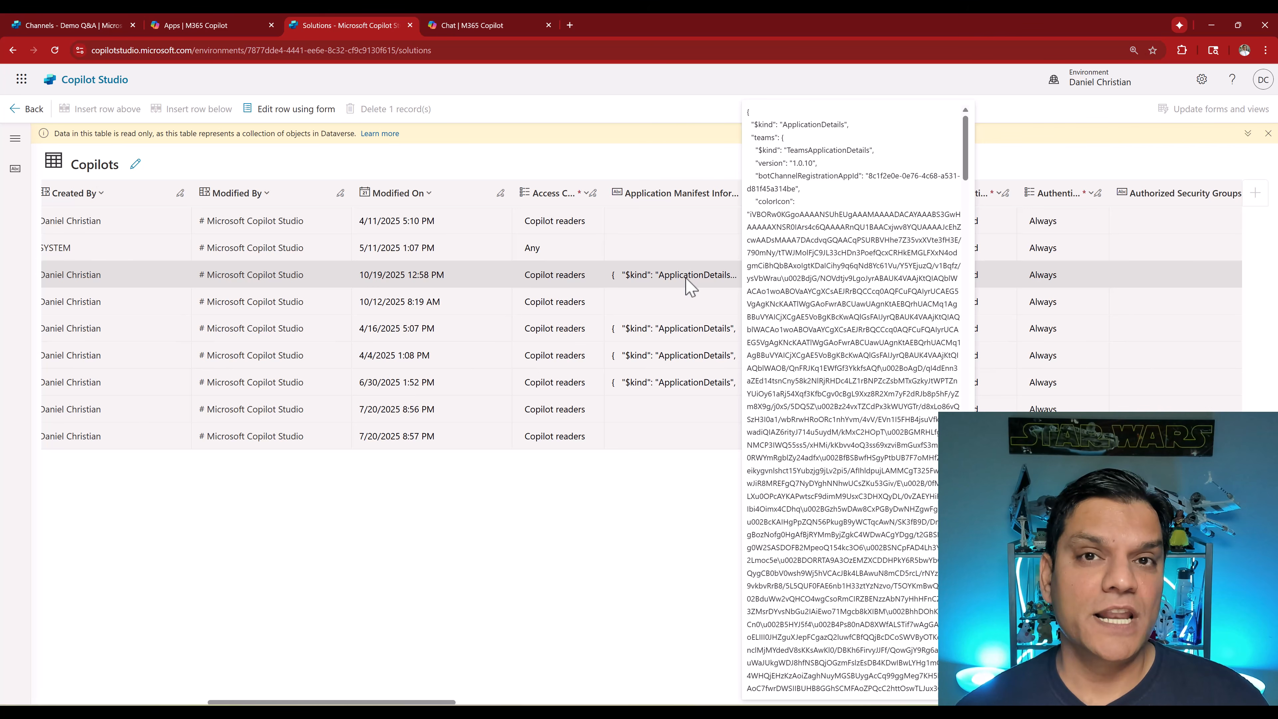
{"action": "left_click", "coordinate": [662, 278]}
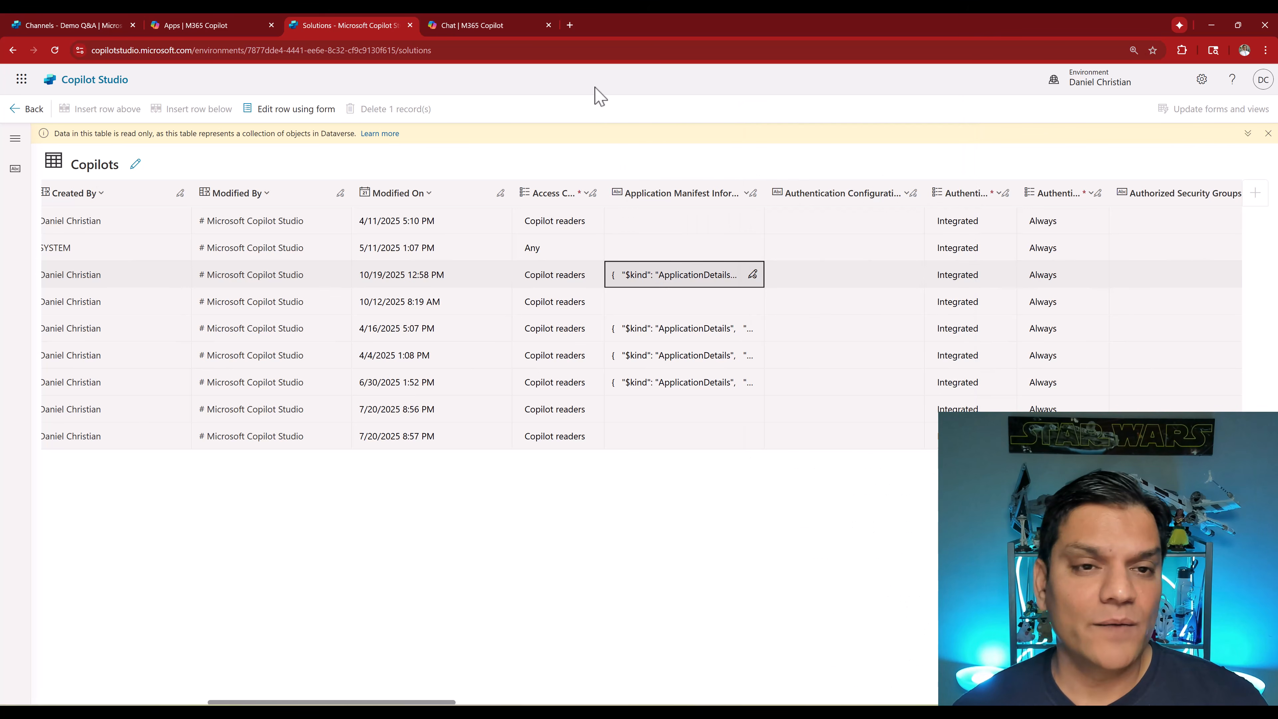
- Open the agent's details for editing in the Teams and Microsoft 365 Copilot channel
{"action": "left_click", "coordinate": [524, 28]}
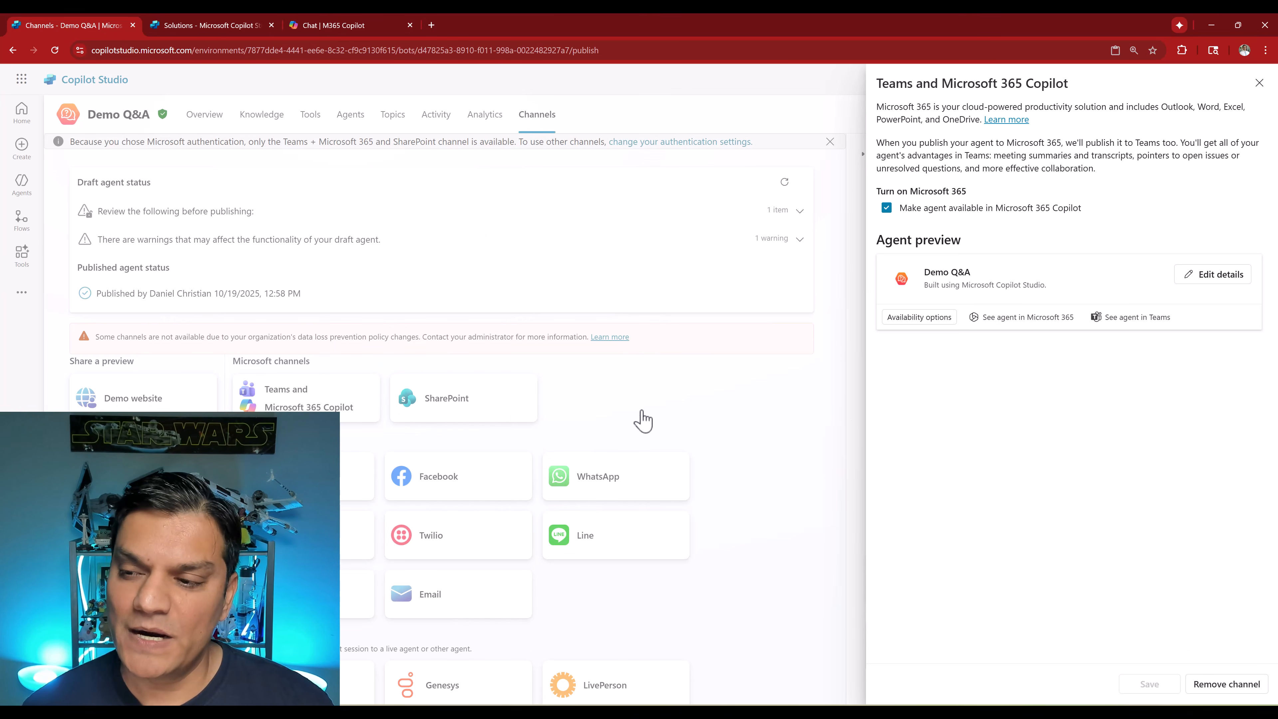
{"action": "left_click", "coordinate": [1211, 279]}
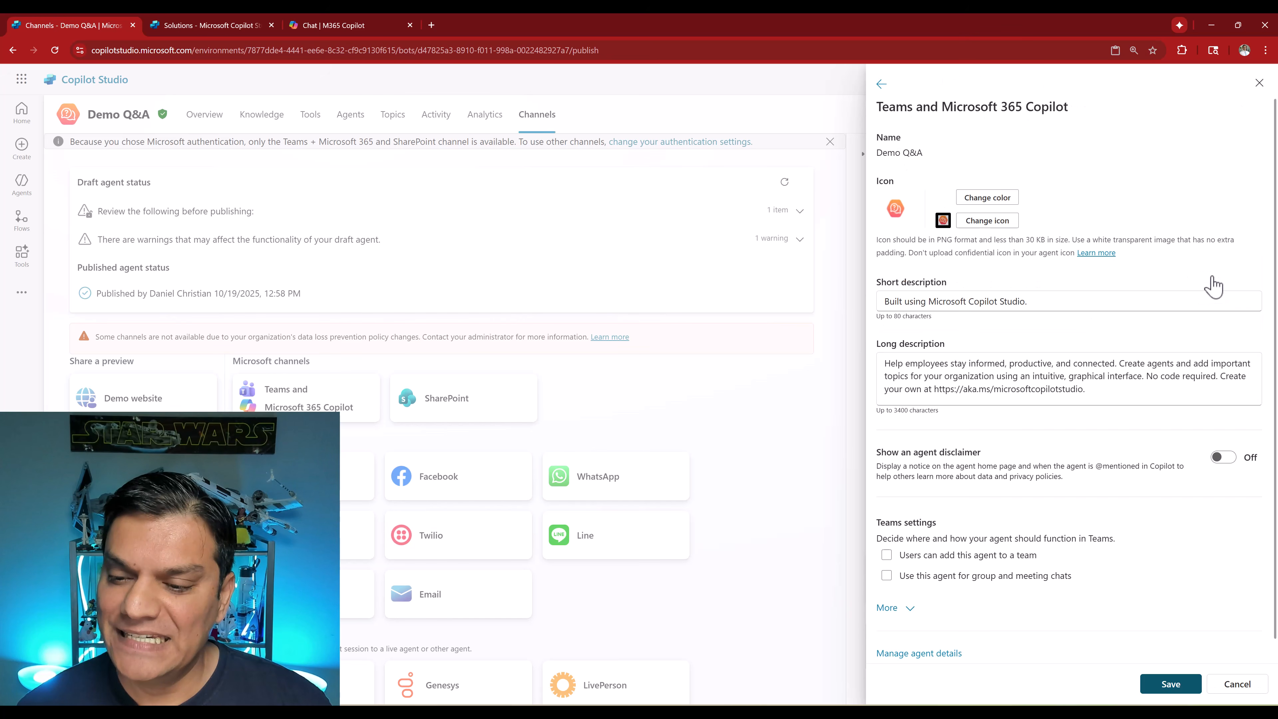
- Expand the extra details and set the developer name to "Agent Built by CFCS | v 1.0.10", then save
{"action": "left_click", "coordinate": [901, 608]}
{"action": "scroll", "coordinate": [964, 533], "scroll_direction": "down", "scroll_amount": 3}
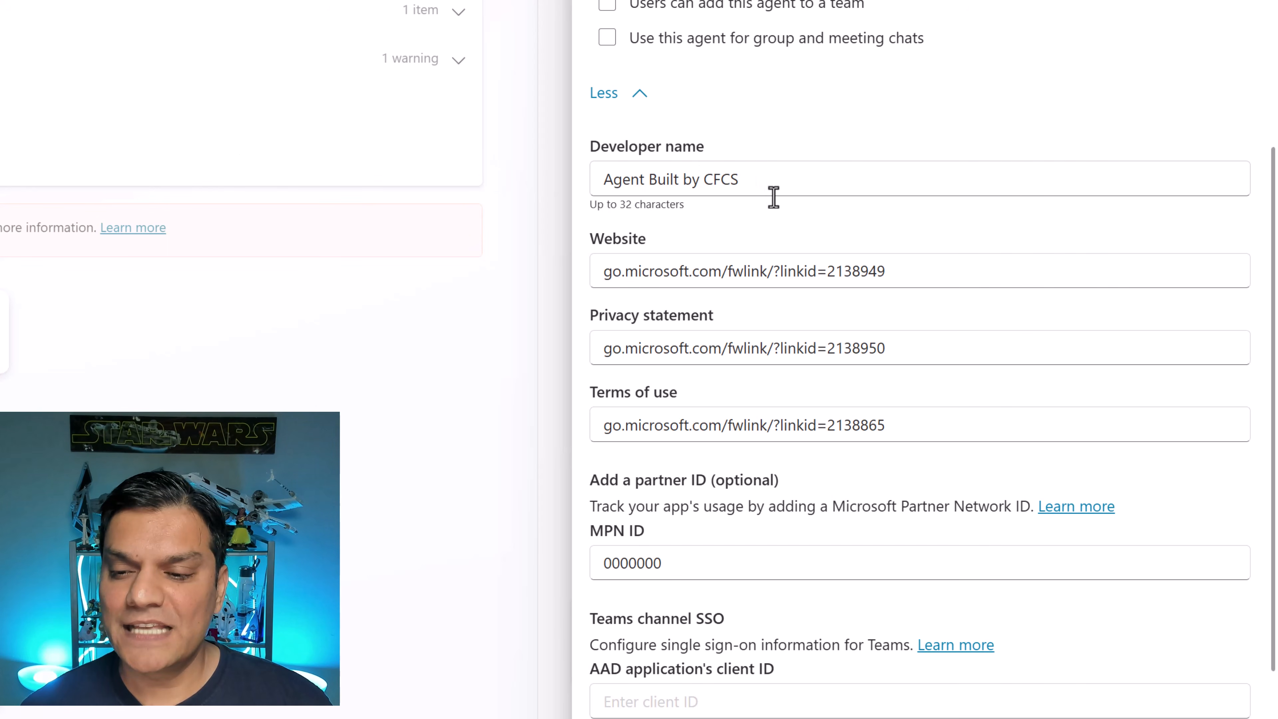
{"action": "left_click", "coordinate": [773, 180]}
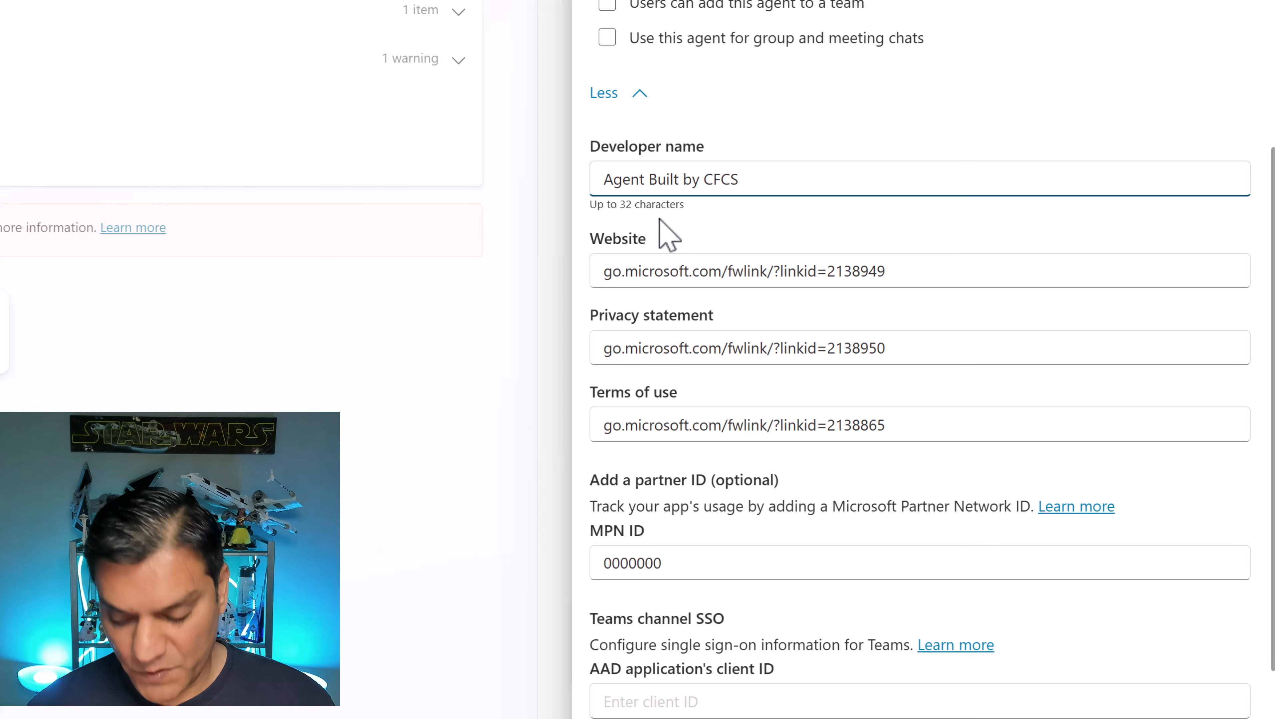
{"action": "type", "text": "|"}
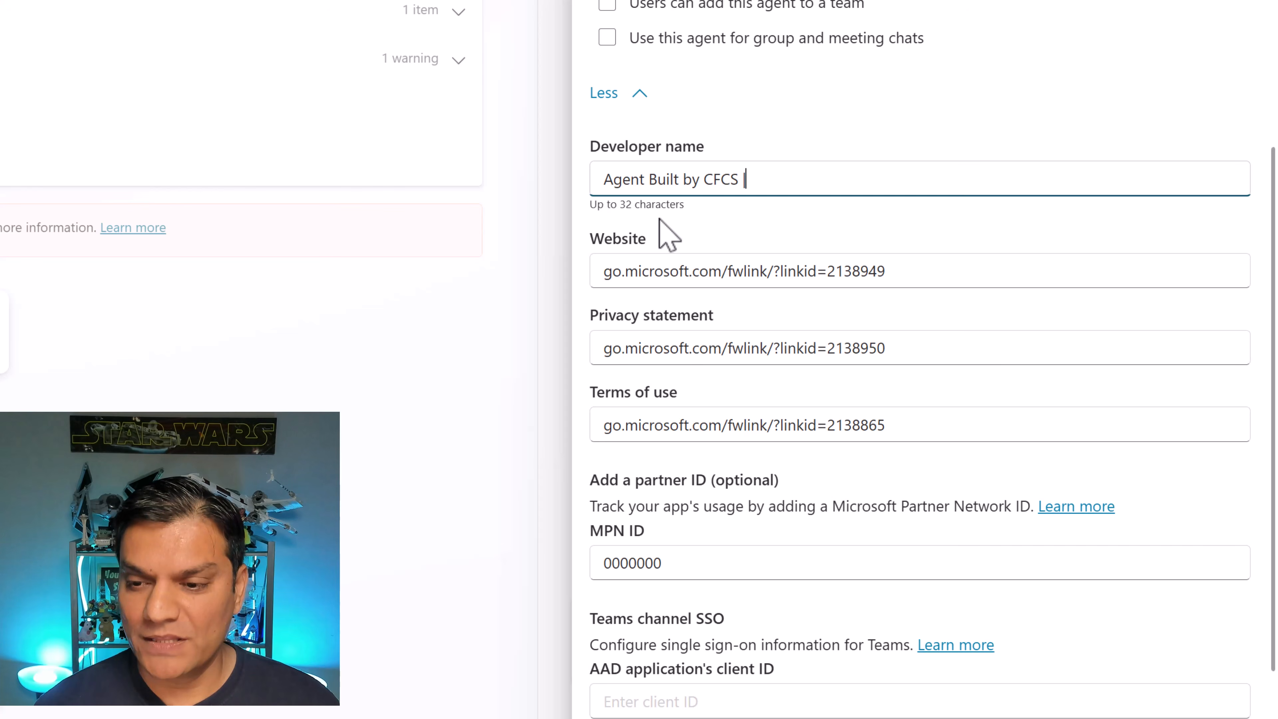
{"action": "type", "text": " v1010"}
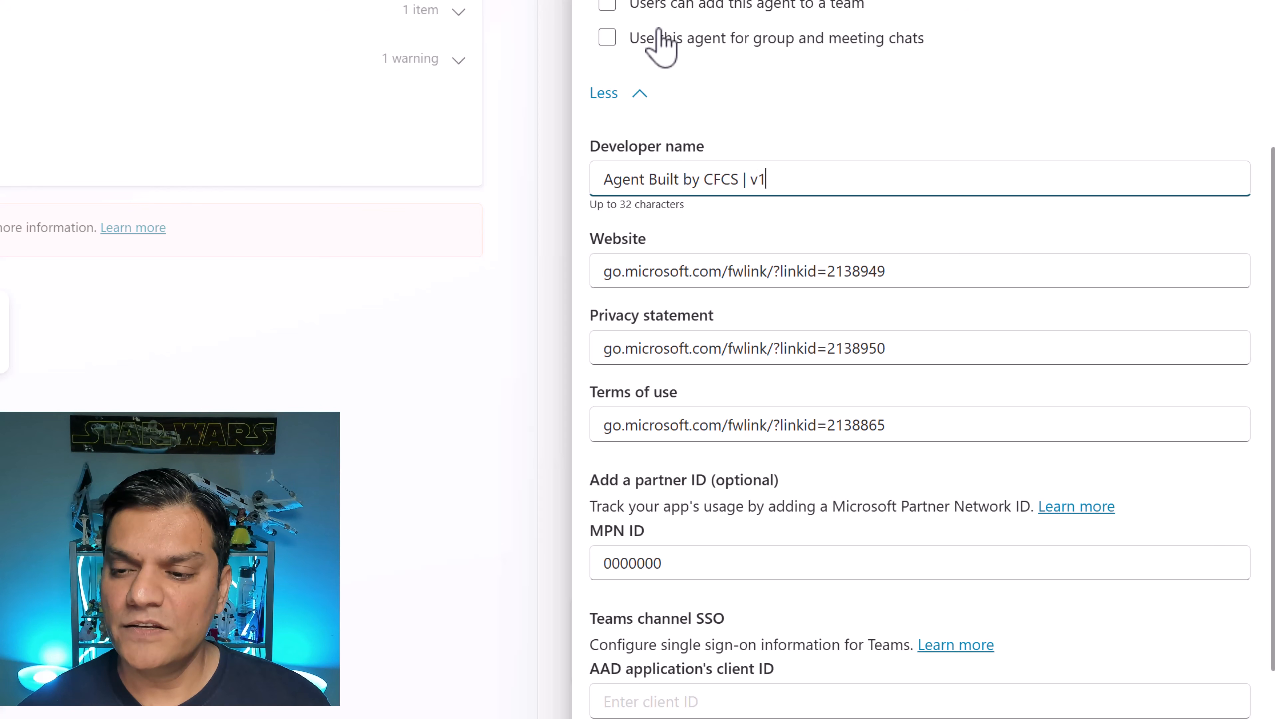
{"action": "key", "text": "Left"}
{"action": "key", "text": "Left"}
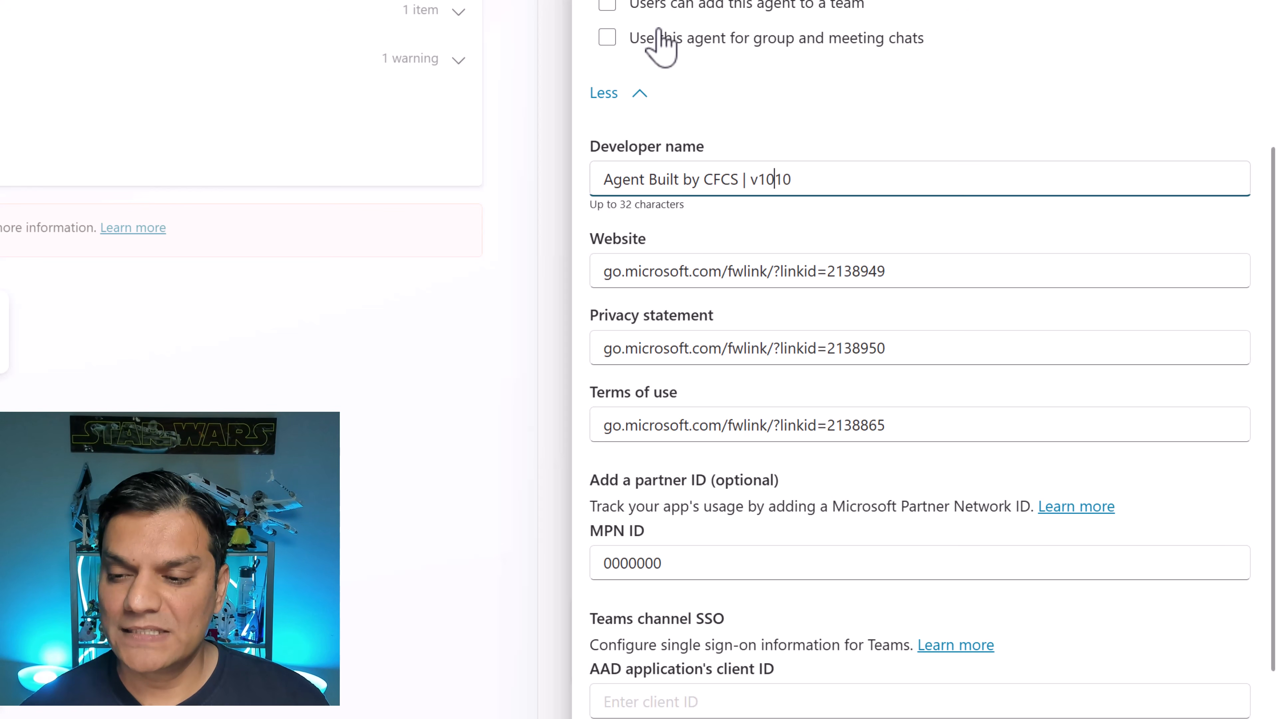
{"action": "key", "text": "BackSpace"}
{"action": "type", "text": ".0"}
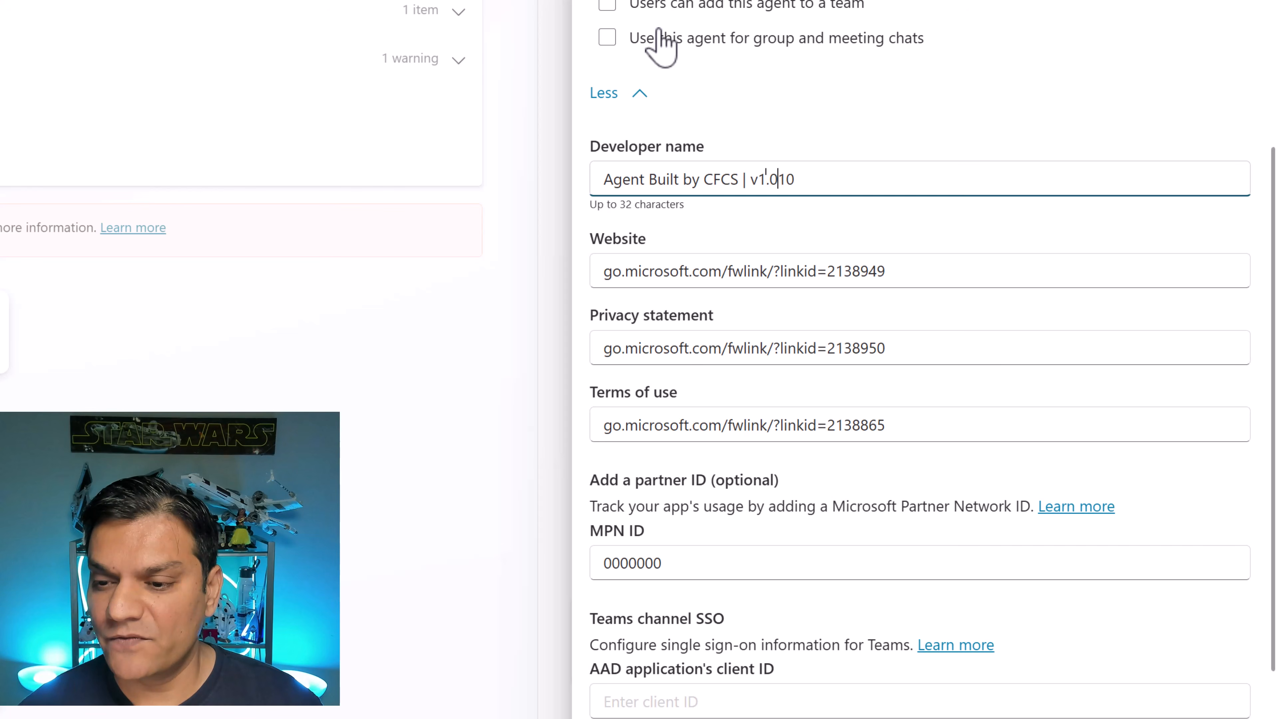
{"action": "type", "text": ".1"}
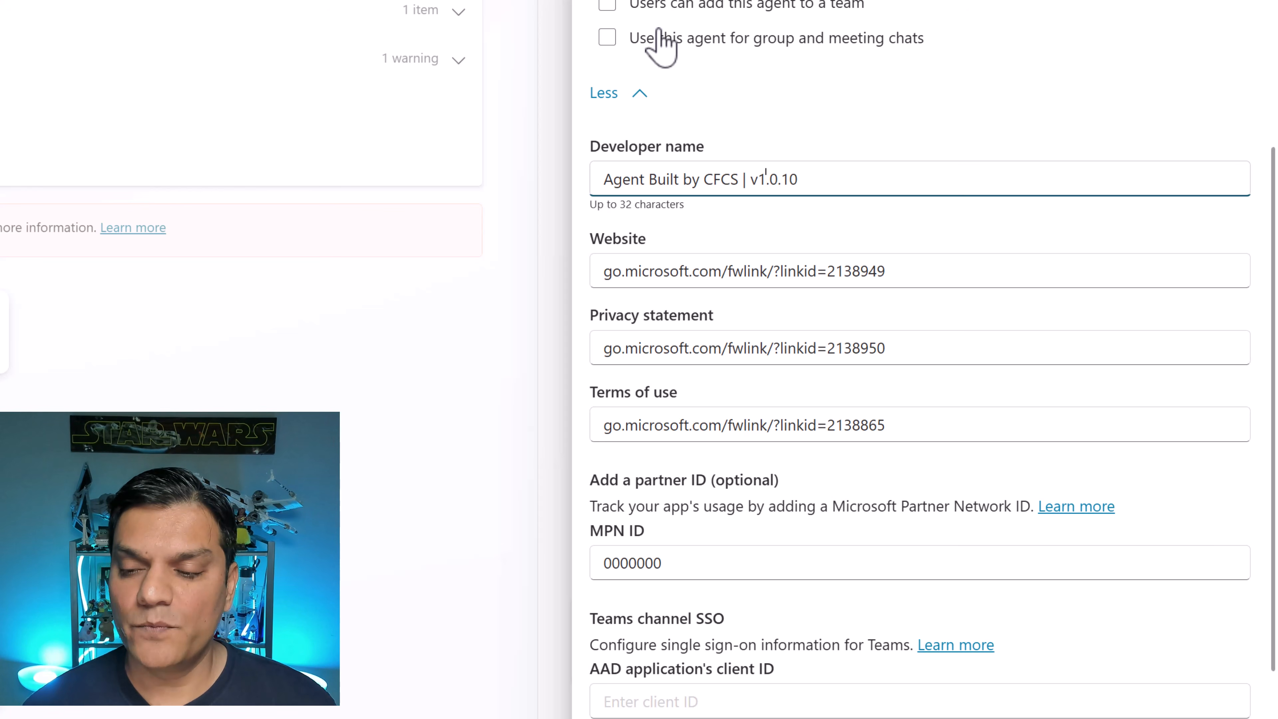
{"action": "type", "text": "000"}
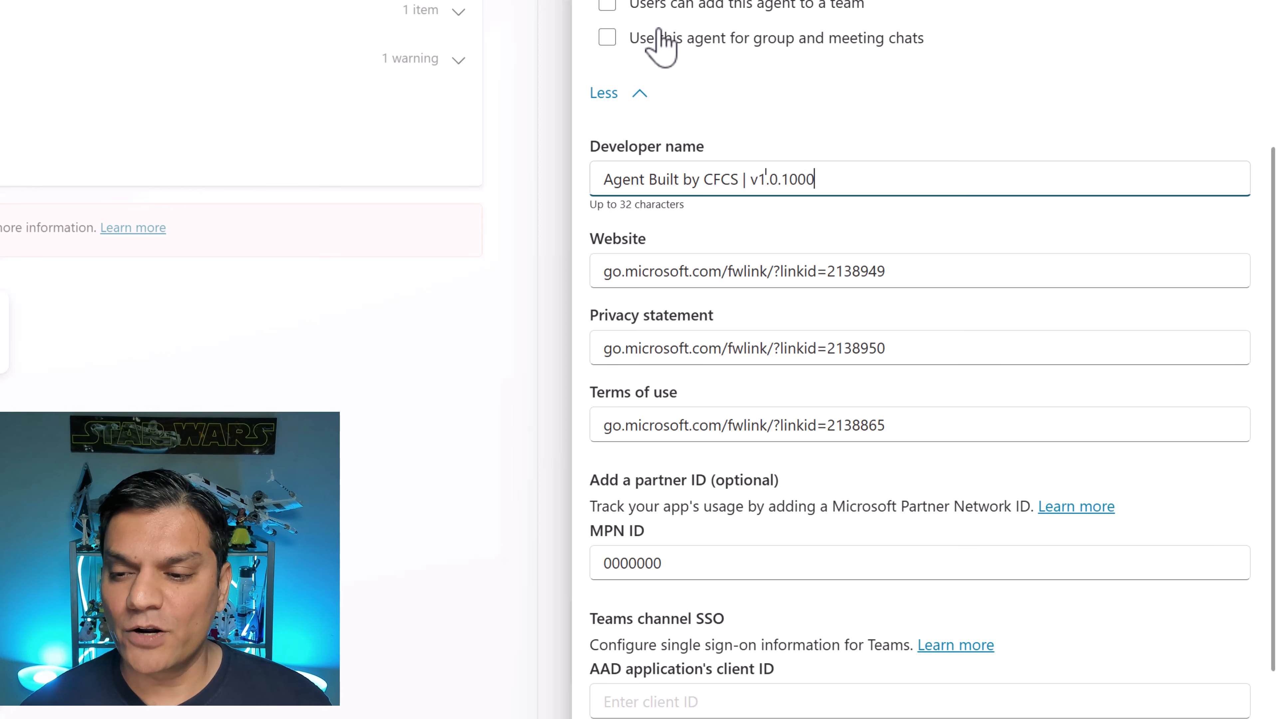
{"action": "key", "text": "BackSpace"}
{"action": "key", "text": "BackSpace"}
{"action": "key", "text": "BackSpace"}
{"action": "key", "text": "BackSpace"}
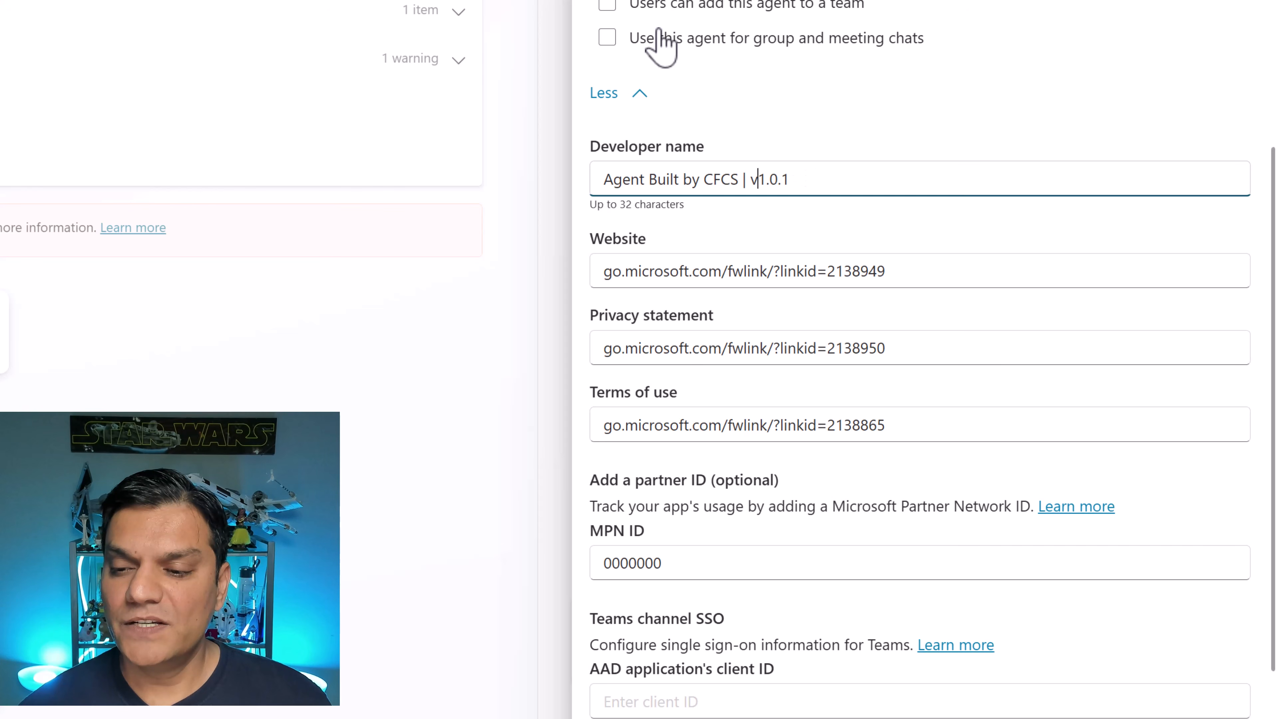
{"action": "key", "text": "Left"}
{"action": "key", "text": "Left"}
{"action": "key", "text": "Left"}
{"action": "key", "text": "Left"}
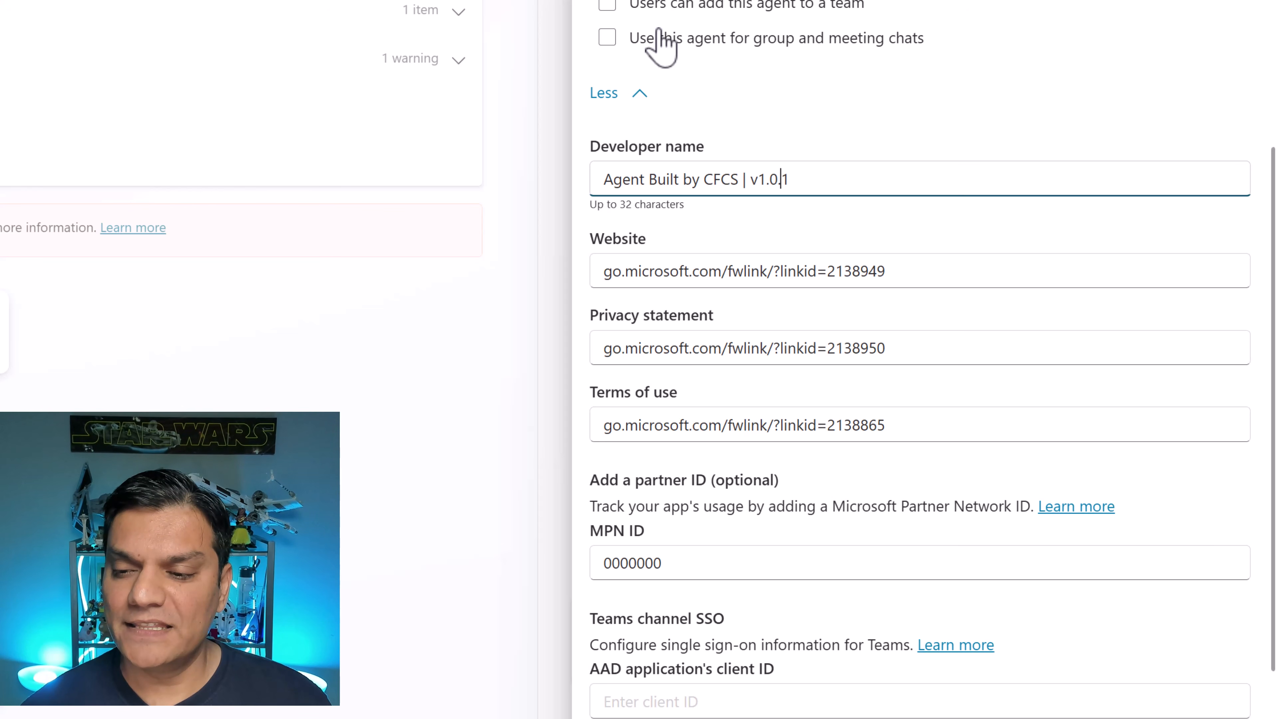
{"action": "key", "text": "Left"}
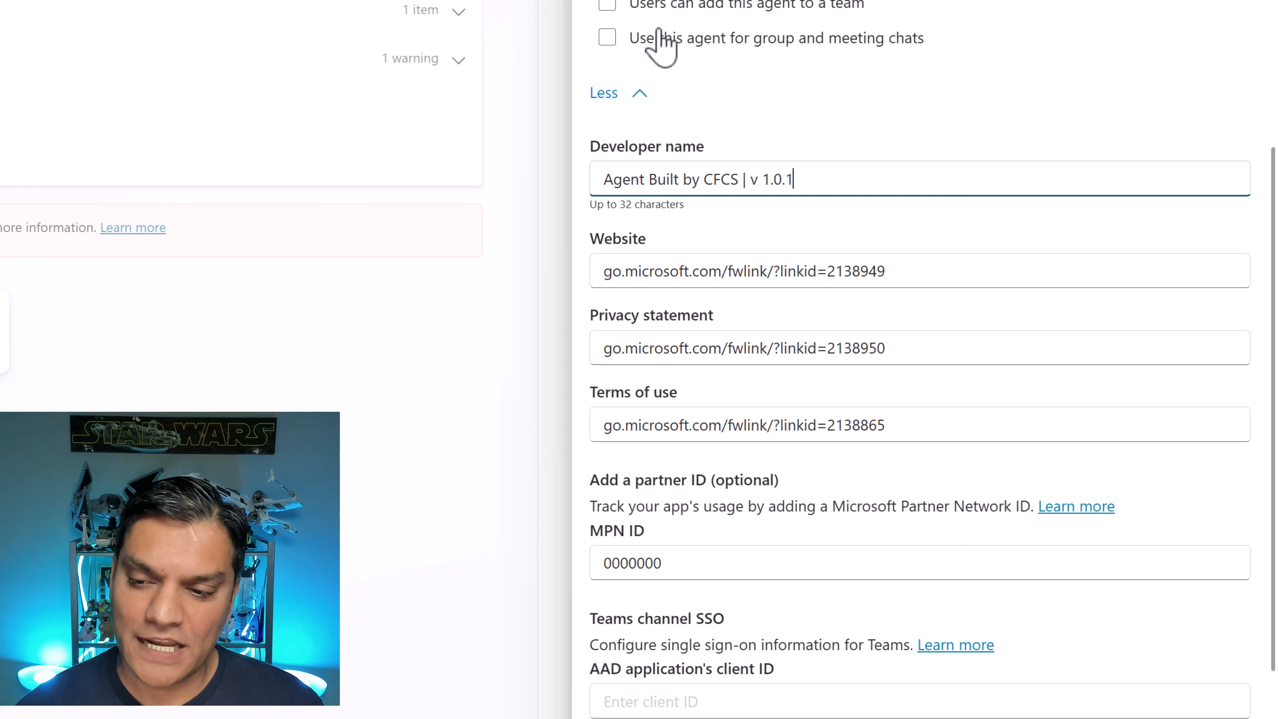
{"action": "type", "text": "0"}
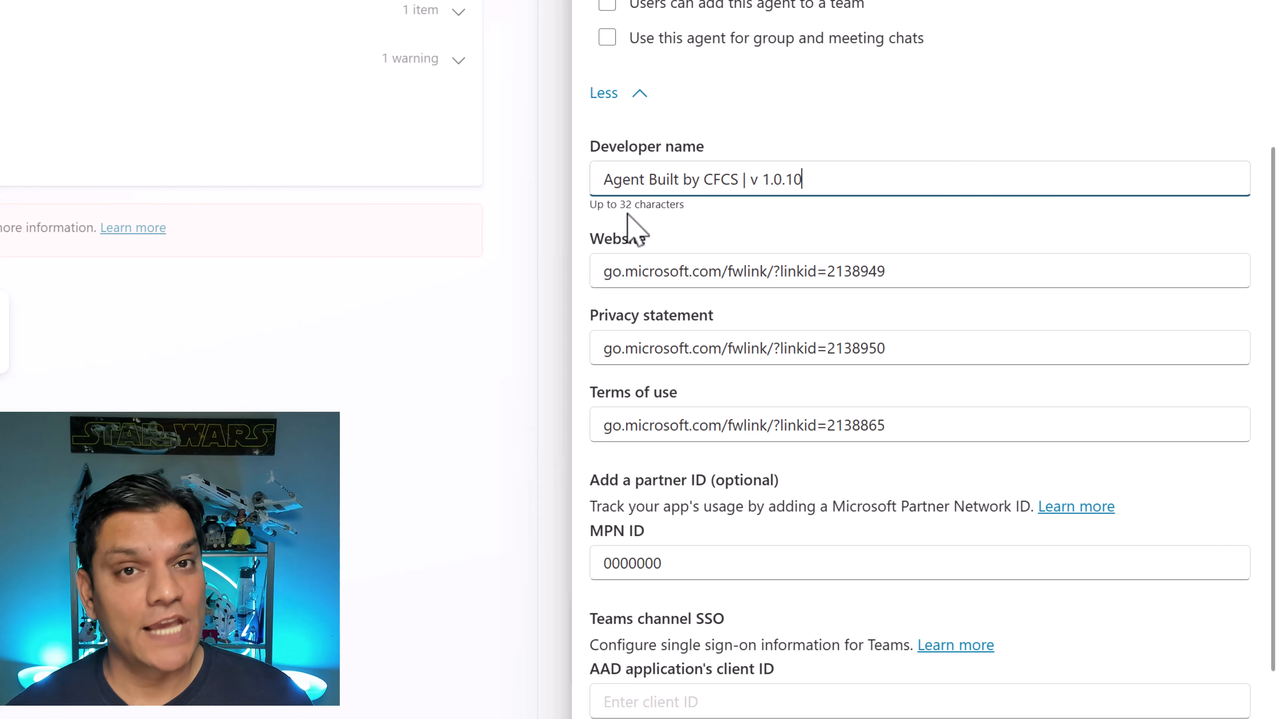
{"action": "left_click", "coordinate": [771, 182]}
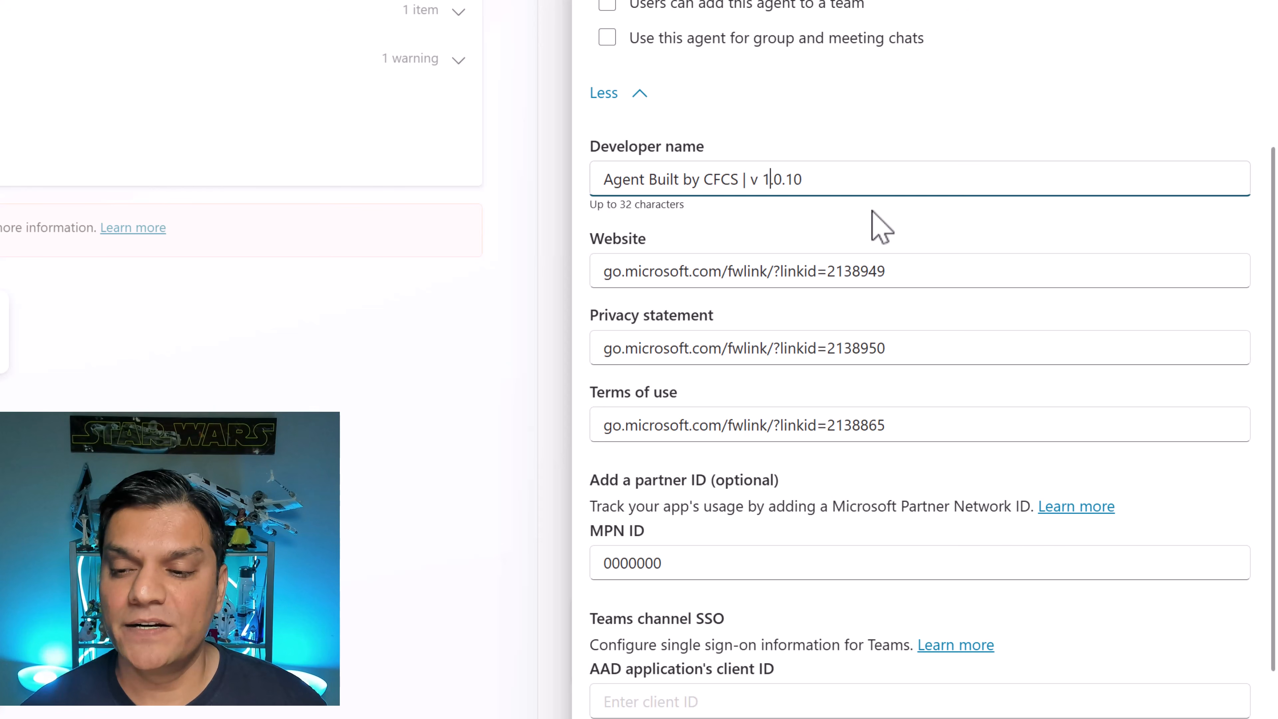
{"action": "key", "text": "BackSpace"}
{"action": "key", "text": "Right"}
{"action": "key", "text": "Delete"}
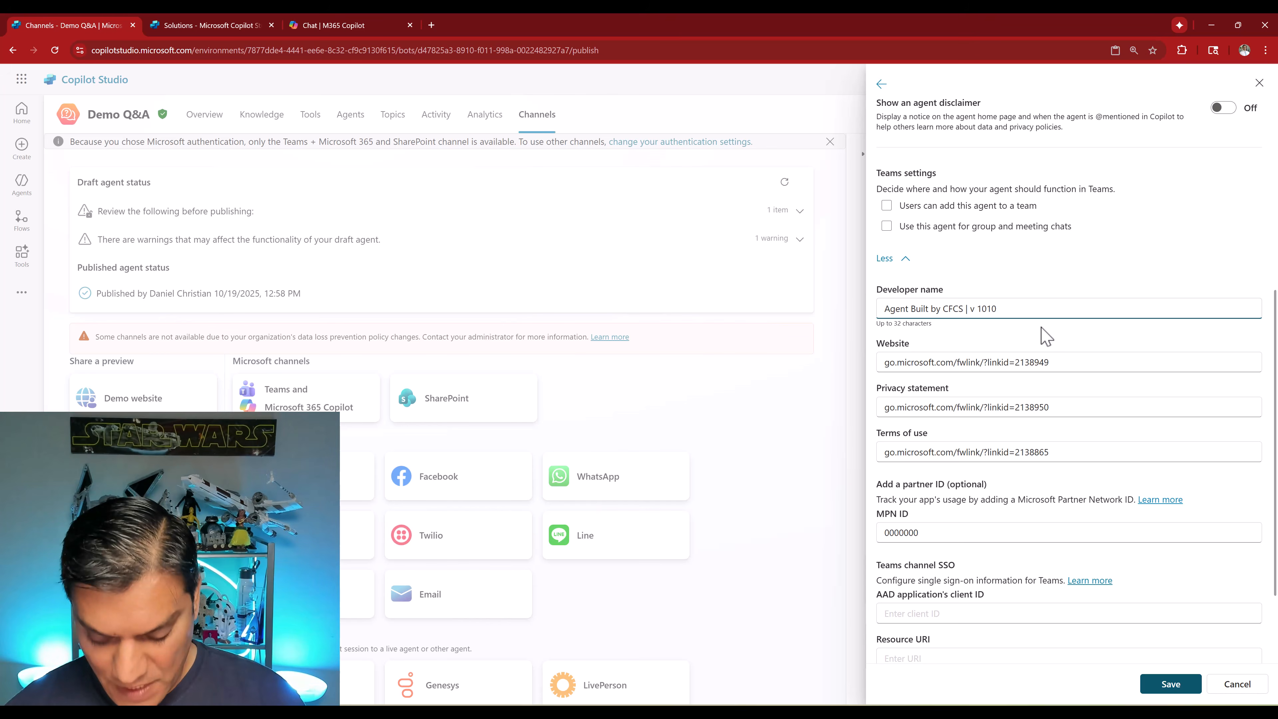
{"action": "type", "text": "."}
{"action": "key", "text": "Left"}
{"action": "key", "text": "Left"}
{"action": "type", "text": "."}
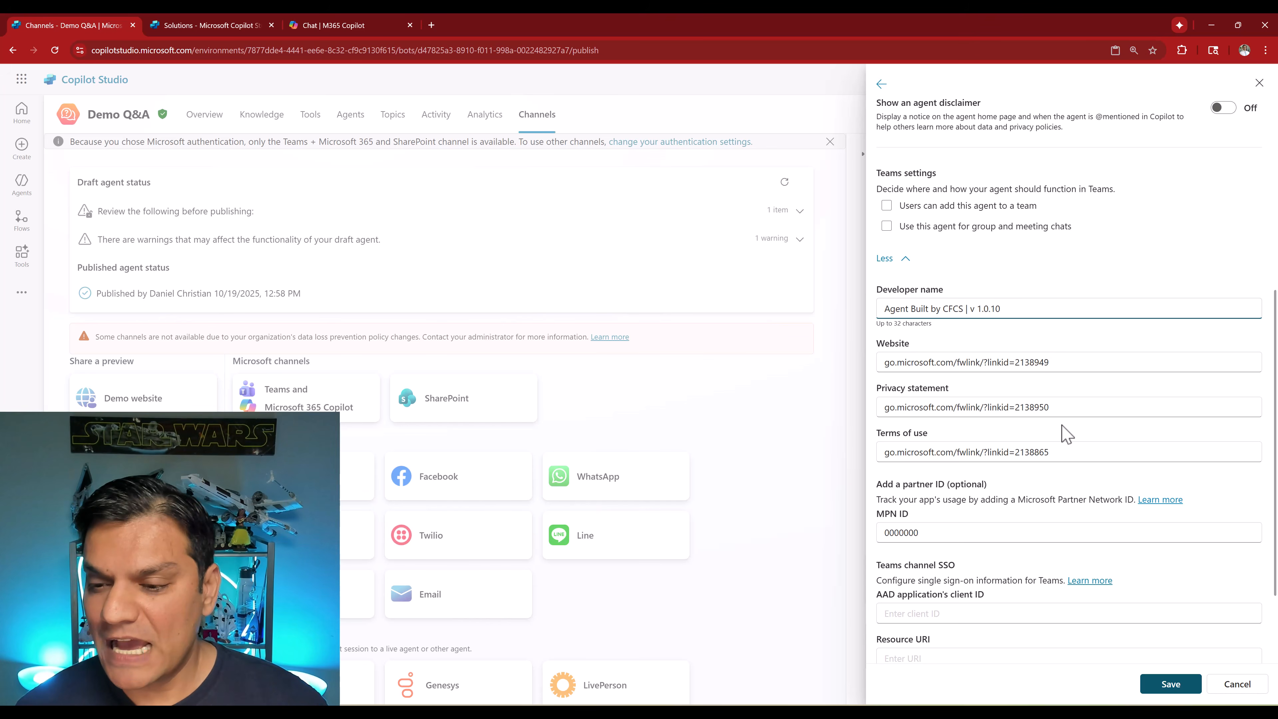
{"action": "left_click", "coordinate": [1170, 684]}
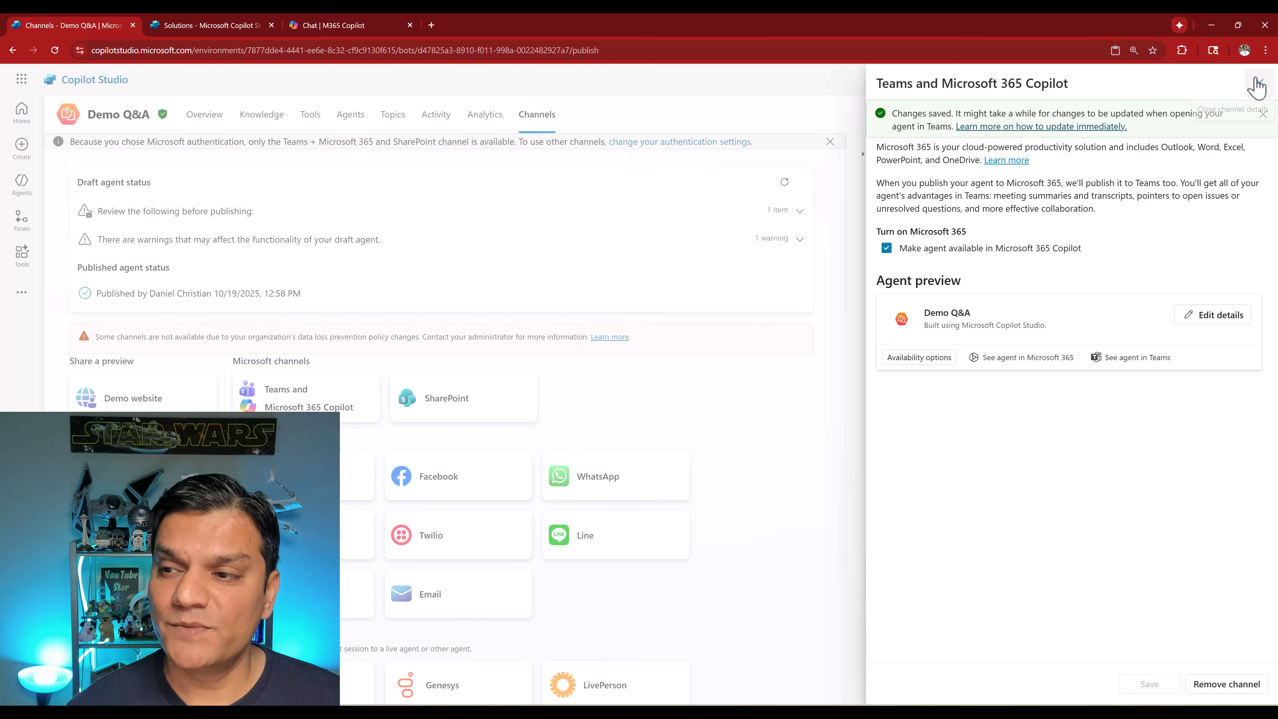
- Close the channel details and publish the agent
{"action": "left_click", "coordinate": [1257, 85]}
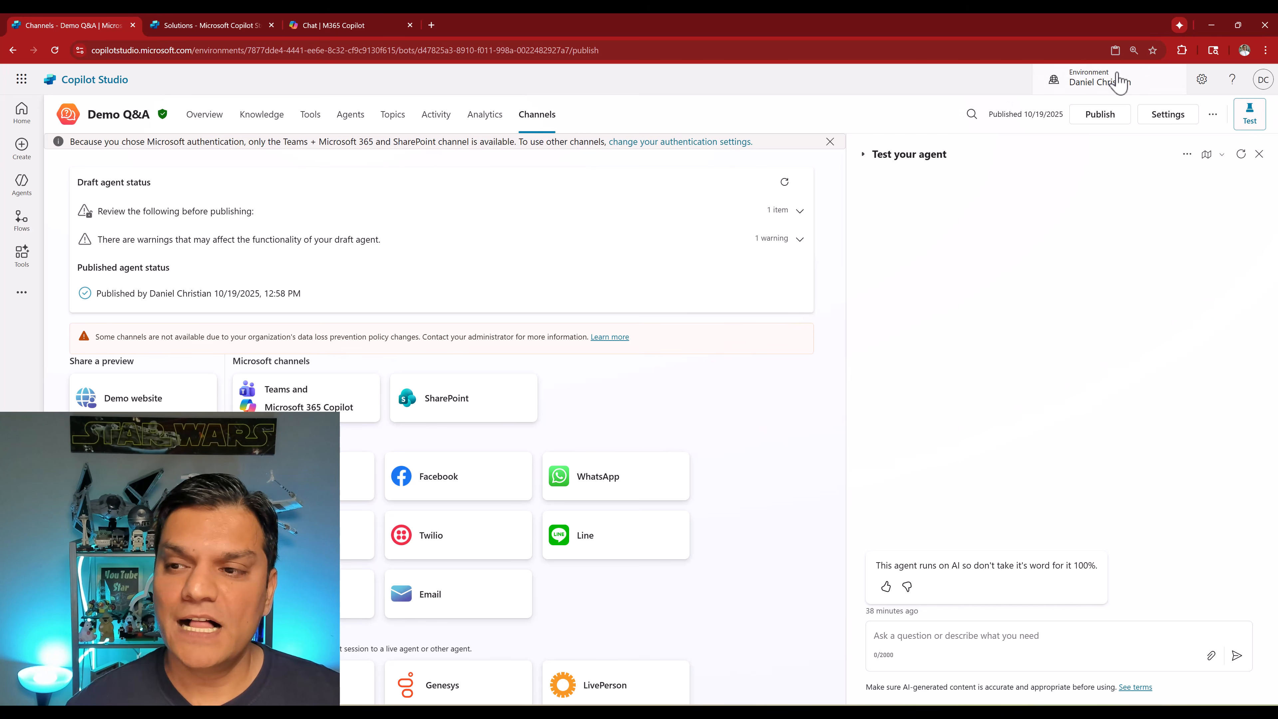
{"action": "left_click", "coordinate": [1098, 115]}
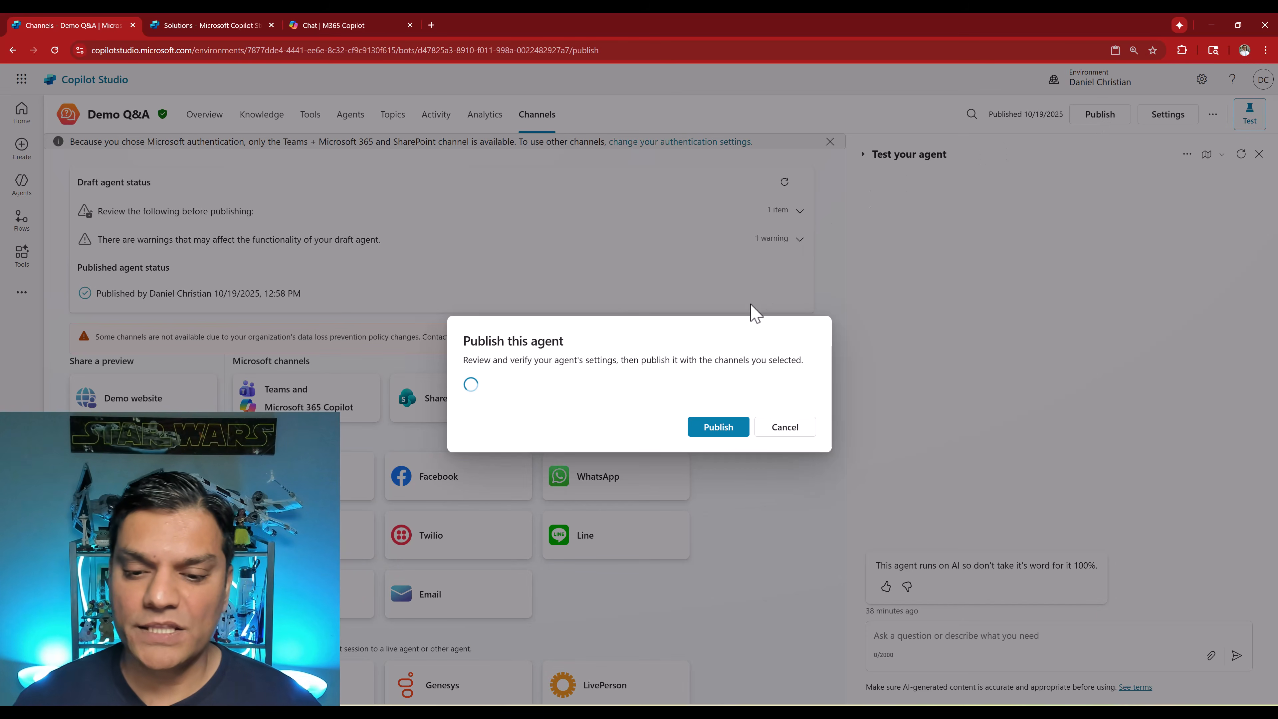
{"action": "left_click", "coordinate": [708, 442]}
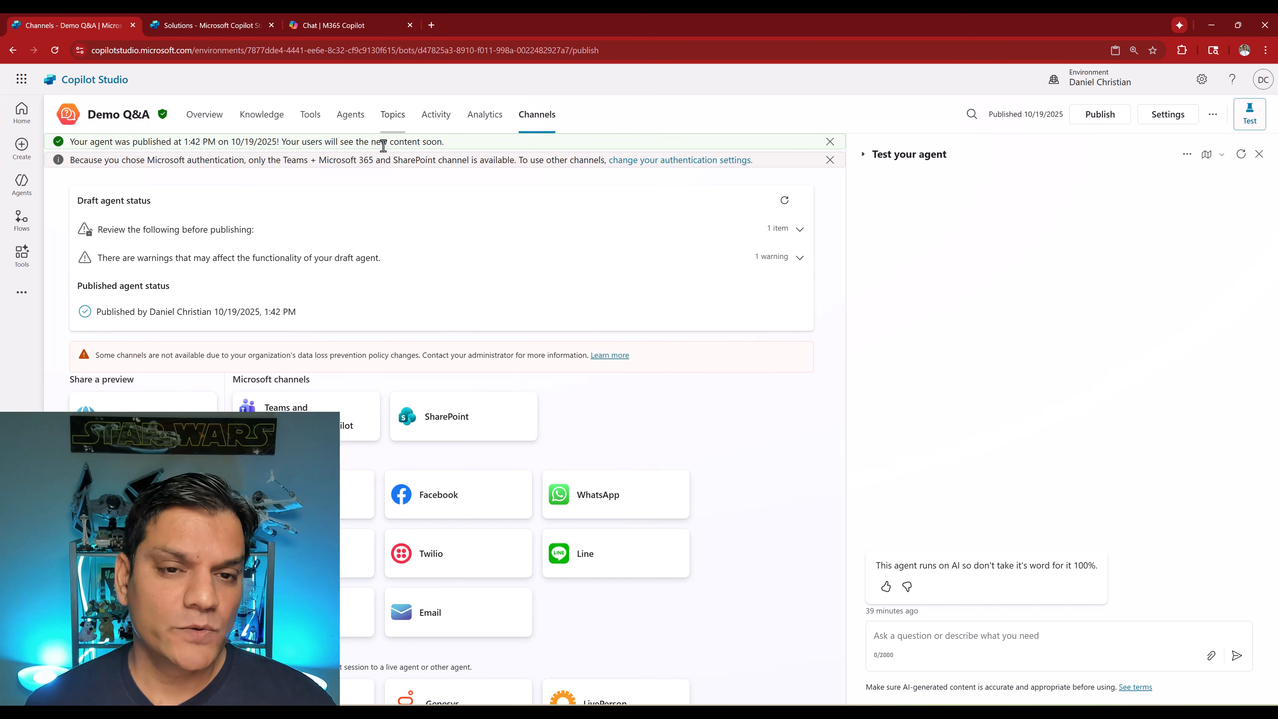
- Open the agent in Microsoft 365 from the Teams and Microsoft 365 Copilot channel and update it
{"action": "left_click", "coordinate": [306, 416]}
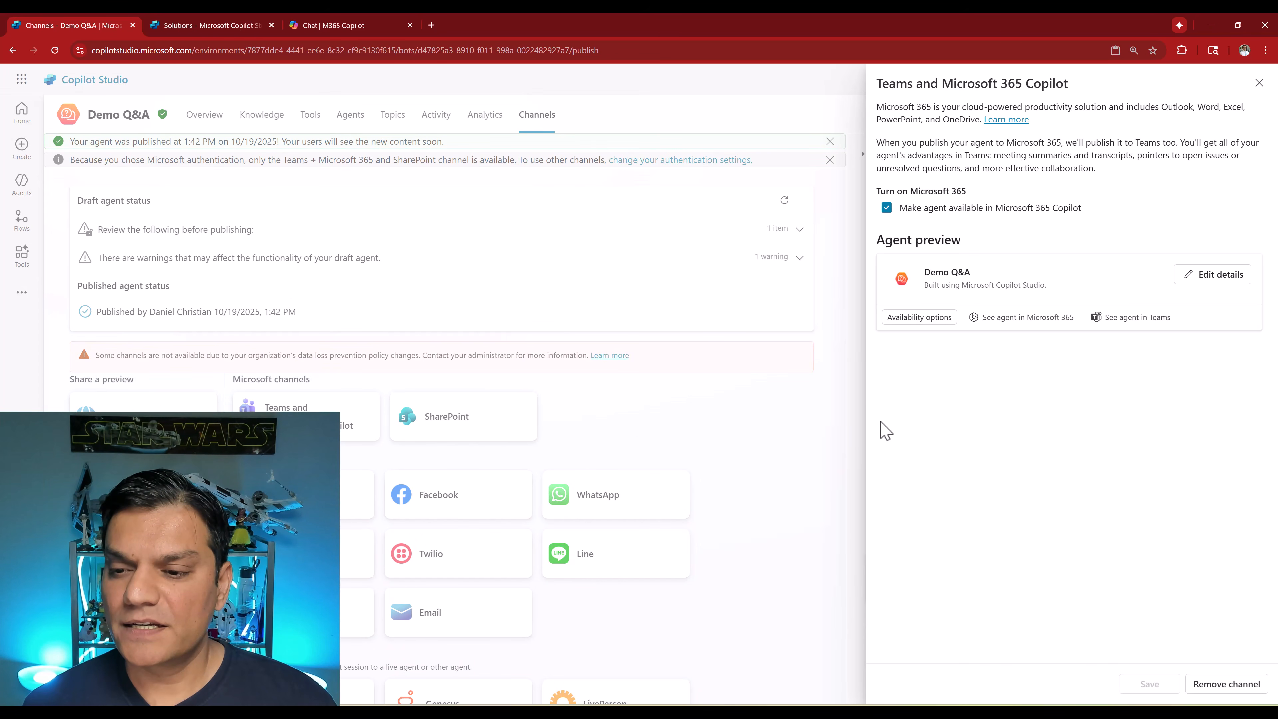
{"action": "left_click", "coordinate": [1013, 319]}
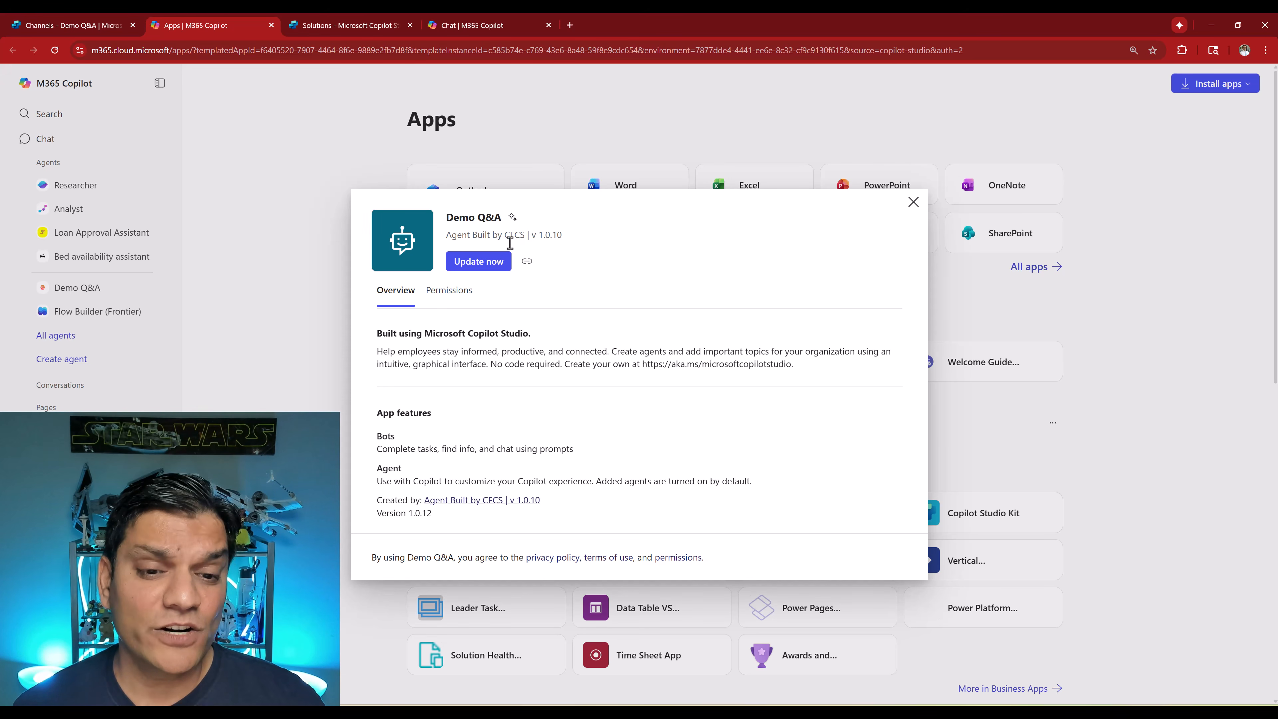
{"action": "left_click", "coordinate": [471, 268]}
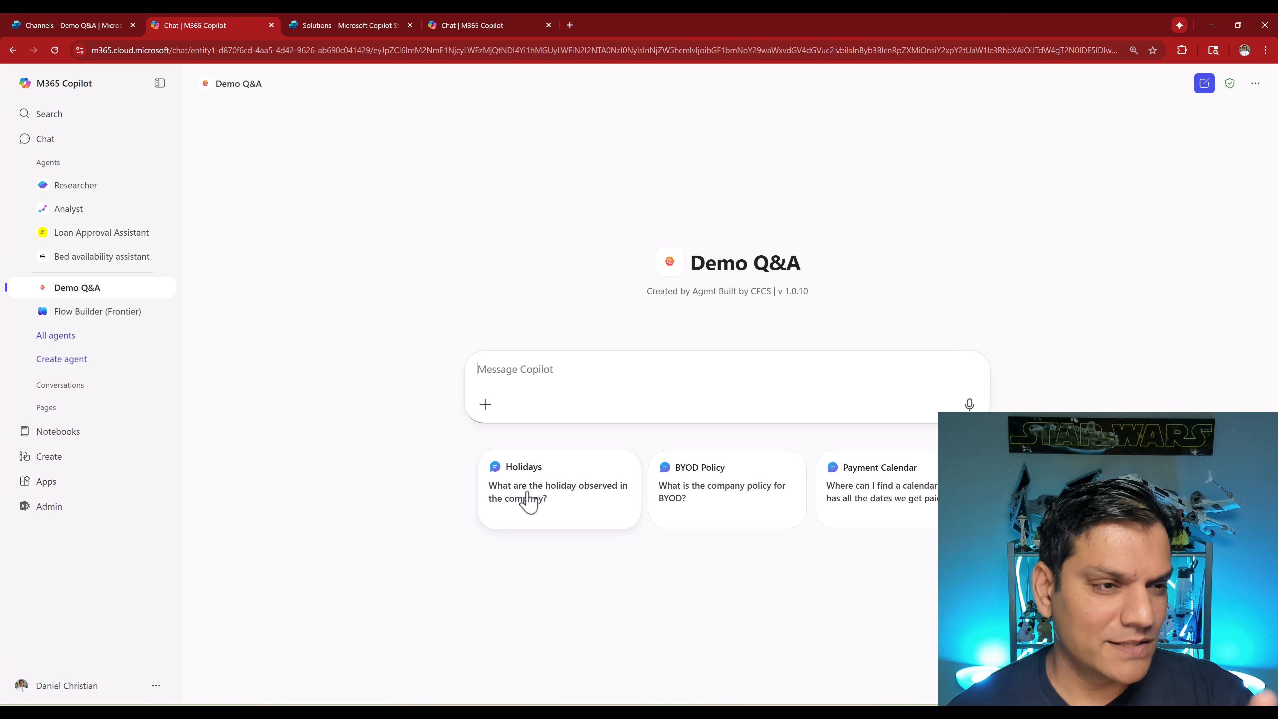
- Back in Copilot Studio, edit the agent's suggested prompts, copying the BYOD Policy title and prompt into a new row
{"action": "left_click", "coordinate": [89, 26]}
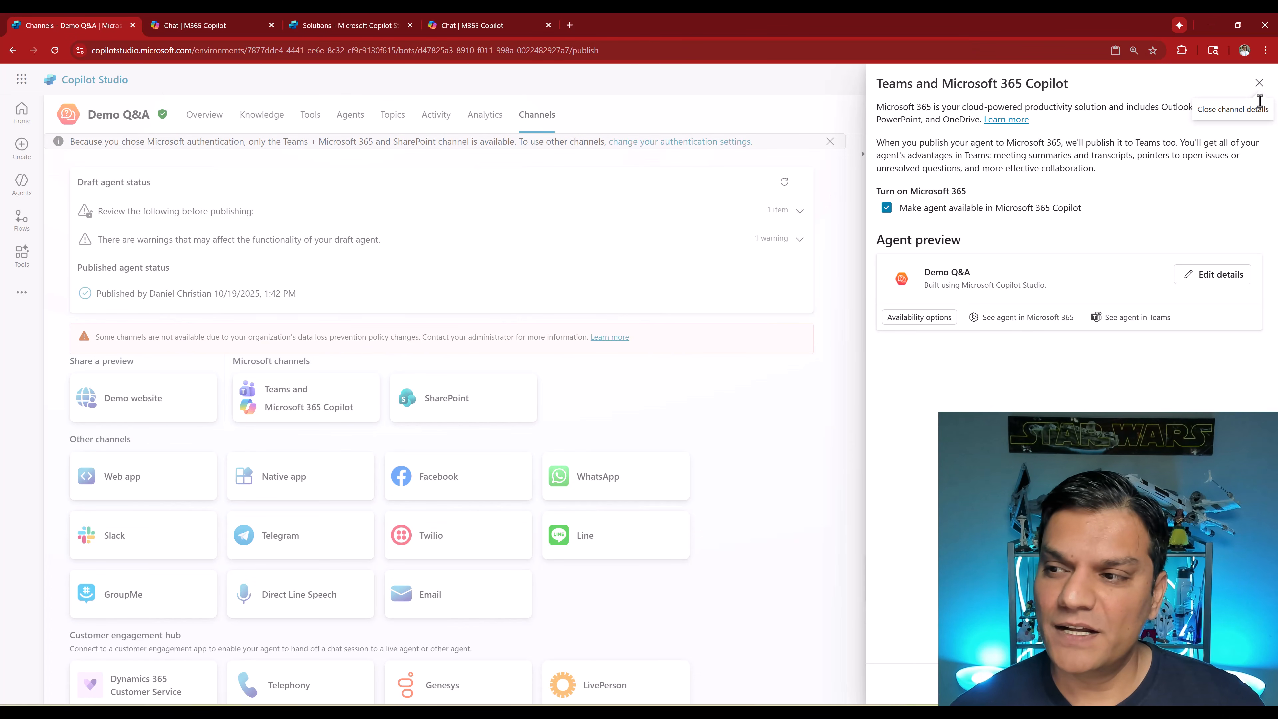
{"action": "left_click", "coordinate": [1260, 83]}
{"action": "left_click", "coordinate": [205, 120]}
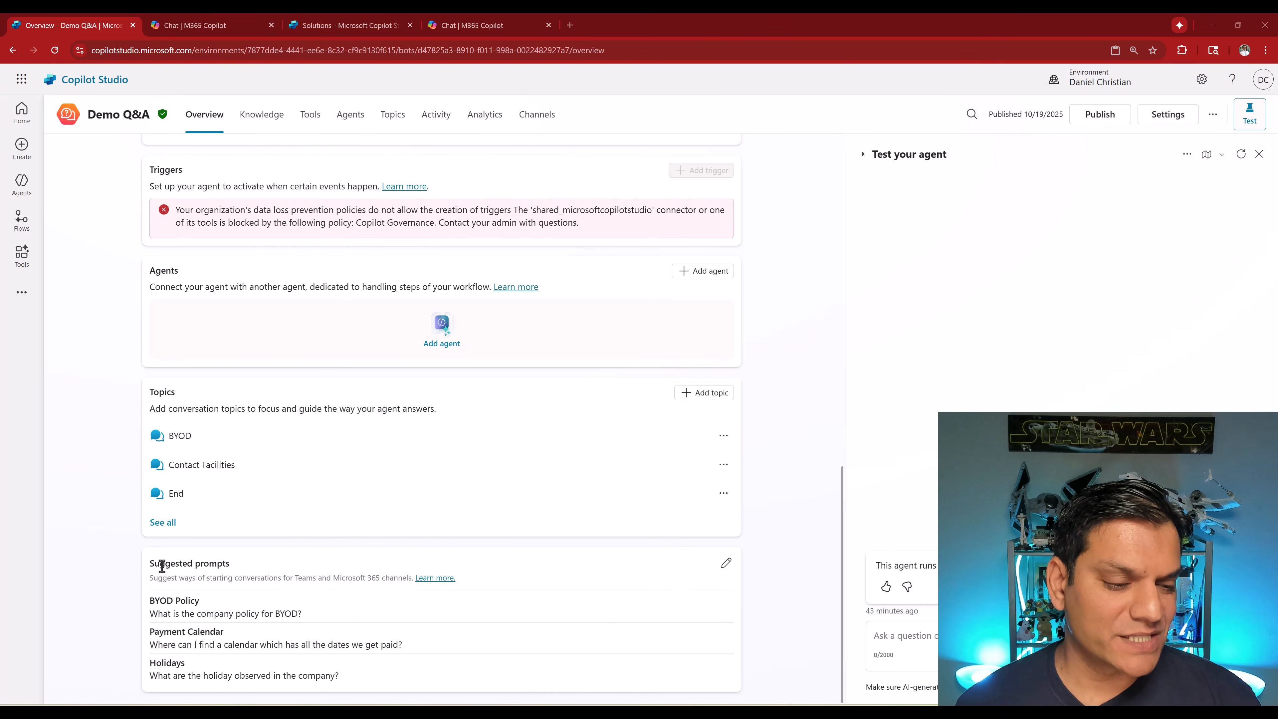
{"action": "left_click", "coordinate": [726, 563]}
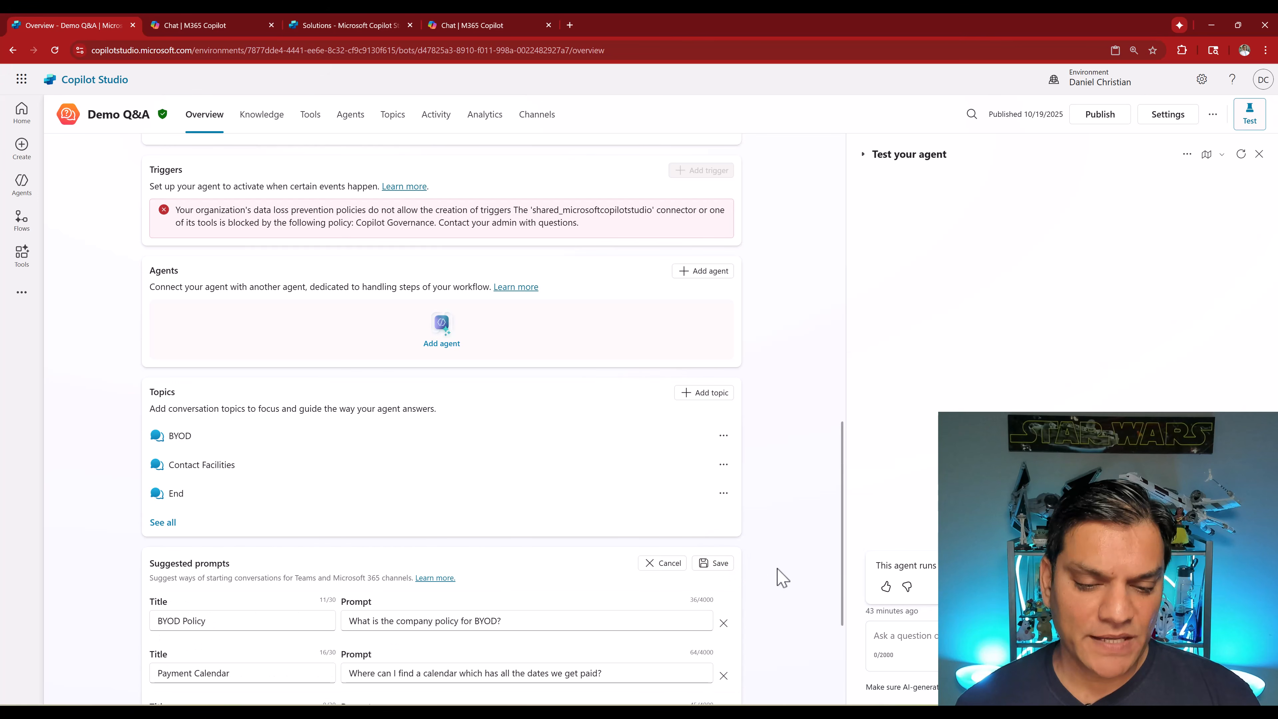
{"action": "scroll", "coordinate": [780, 576], "scroll_direction": "down", "scroll_amount": 4}
{"action": "left_click", "coordinate": [250, 409]}
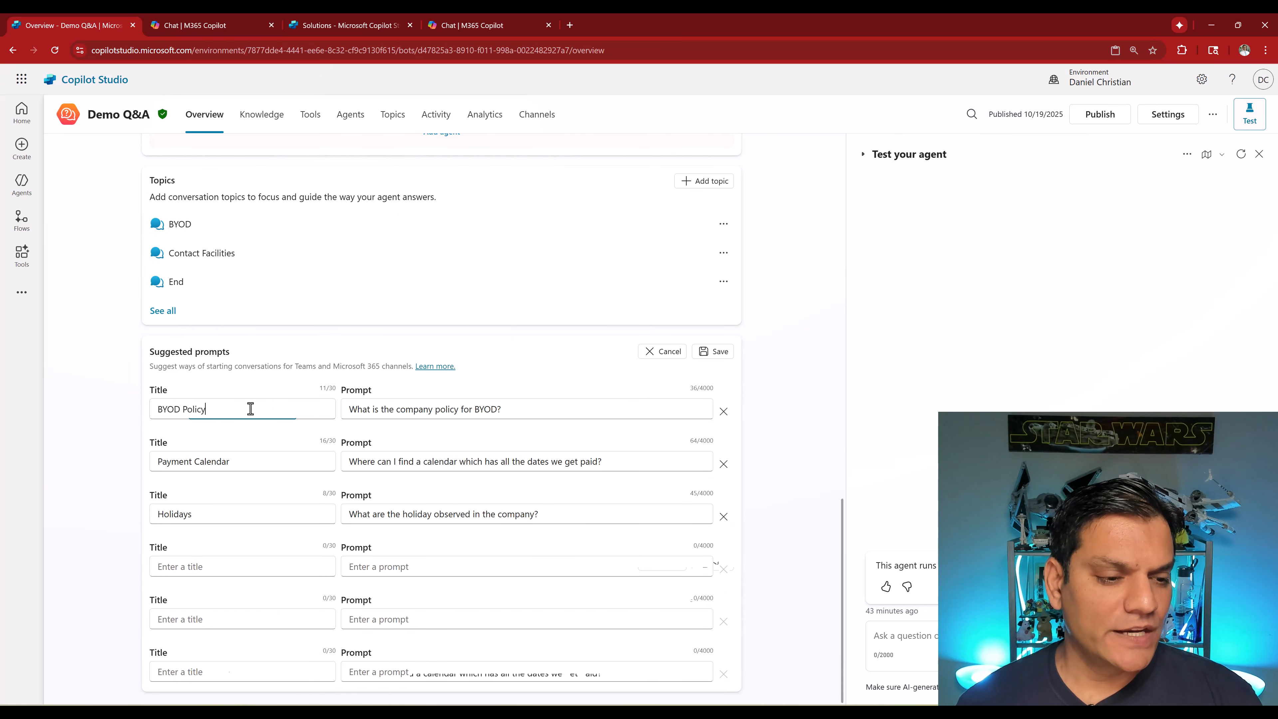
{"action": "left_click_drag", "start_coordinate": [250, 409], "coordinate": [150, 411]}
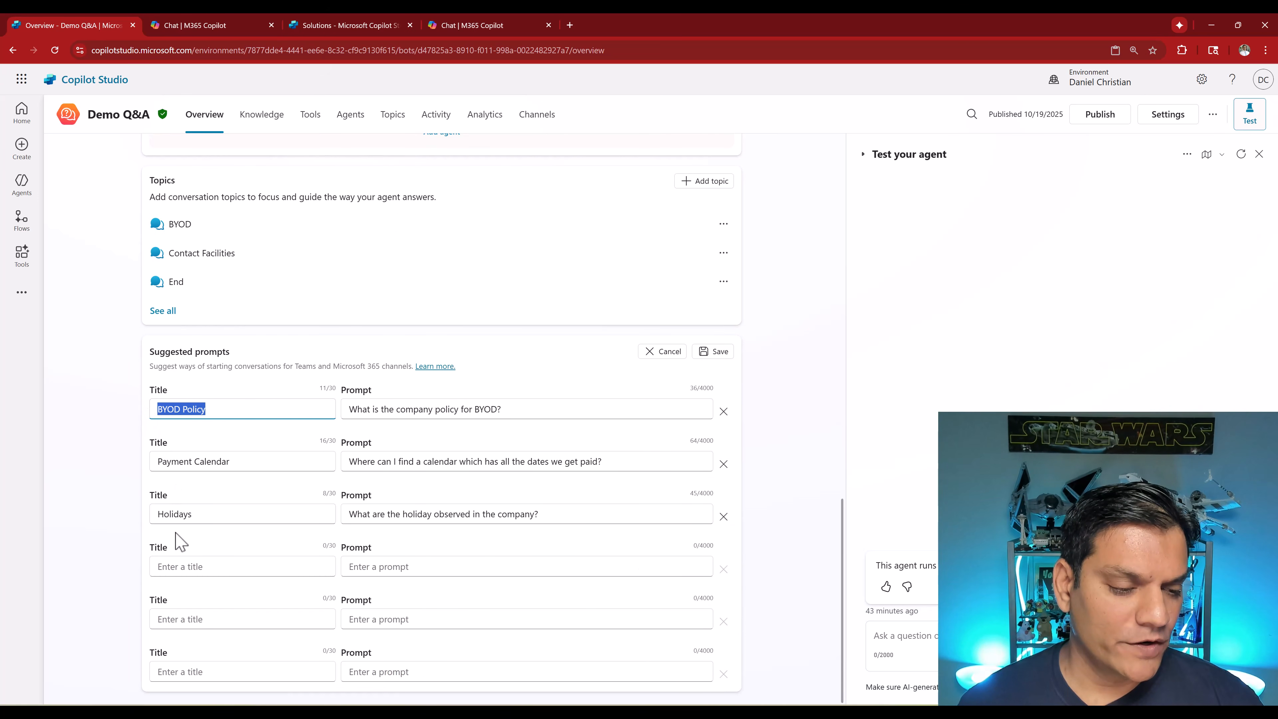
{"action": "key", "text": "ctrl+c"}
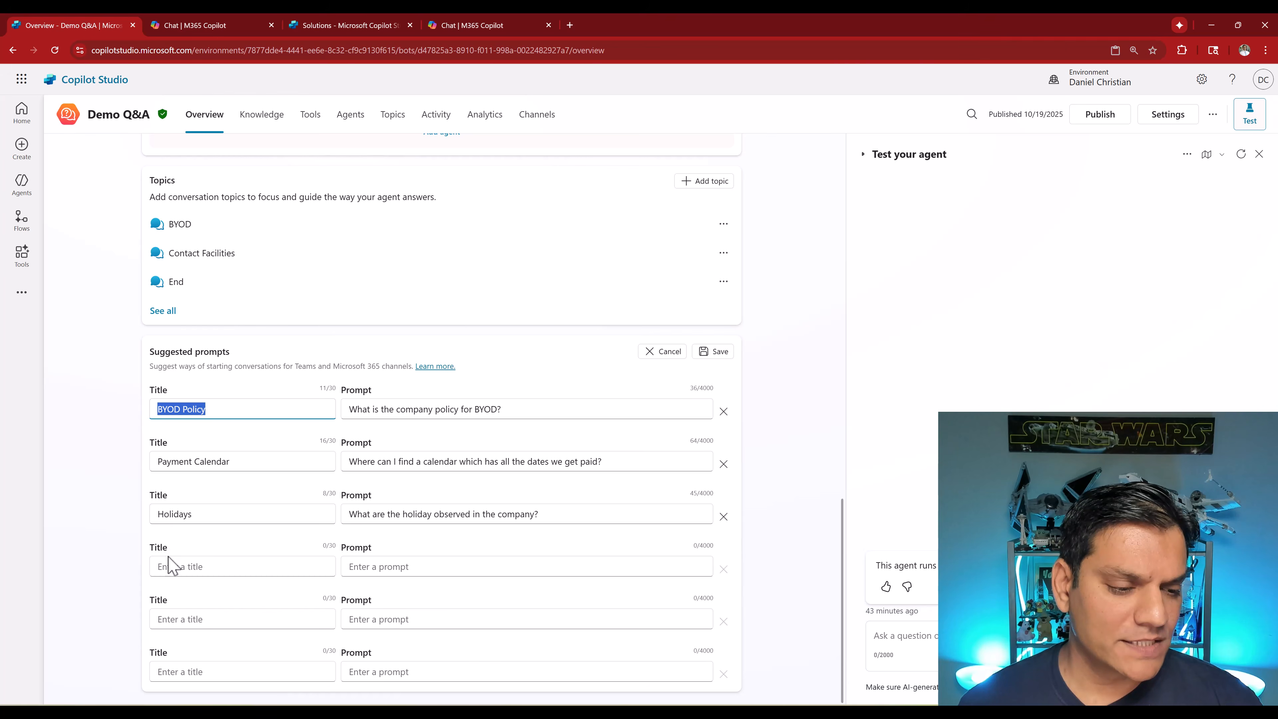
{"action": "left_click", "coordinate": [169, 567]}
{"action": "key", "text": "ctrl+v"}
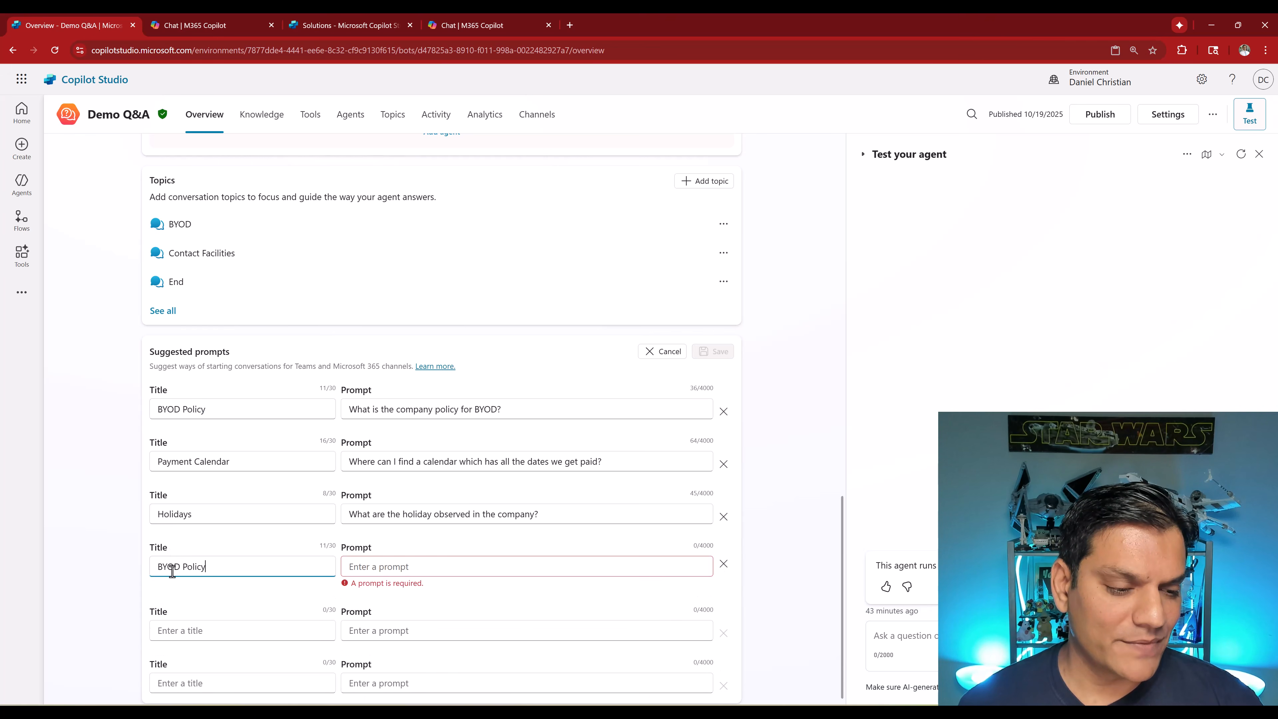
{"action": "triple_click", "coordinate": [453, 409]}
{"action": "key", "text": "ctrl+c"}
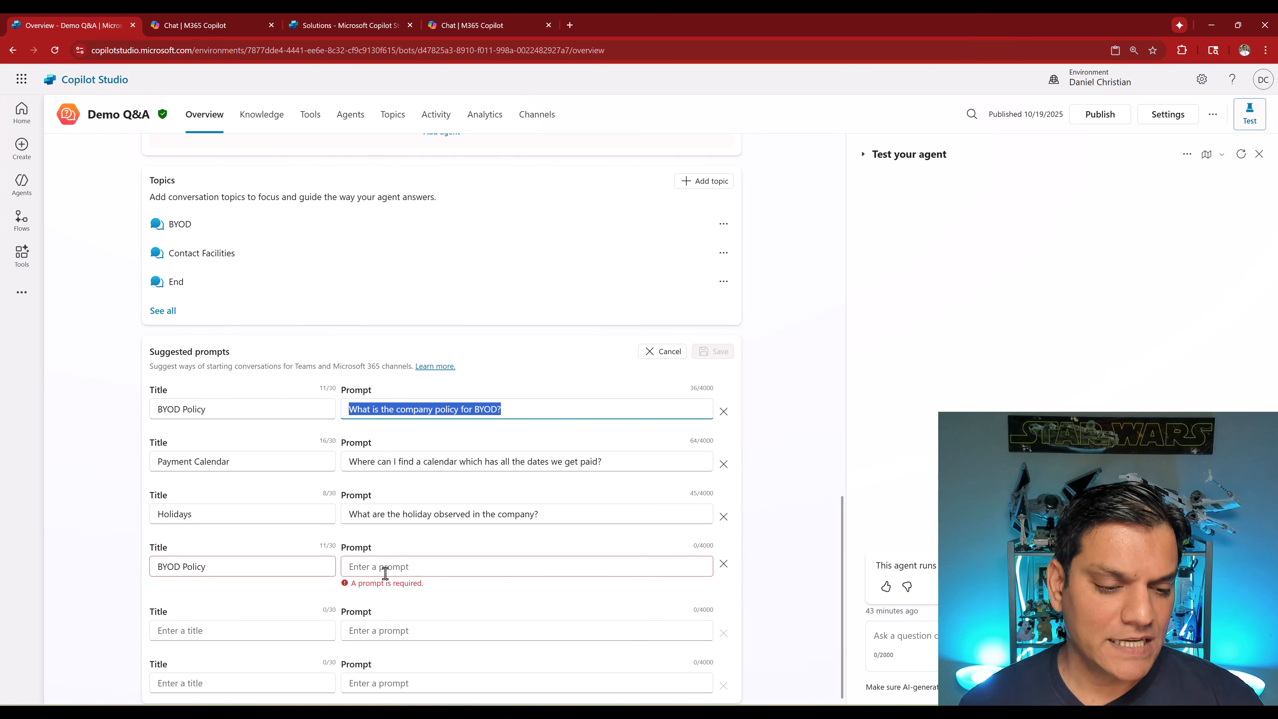
{"action": "left_click", "coordinate": [384, 568]}
{"action": "key", "text": "ctrl+v"}
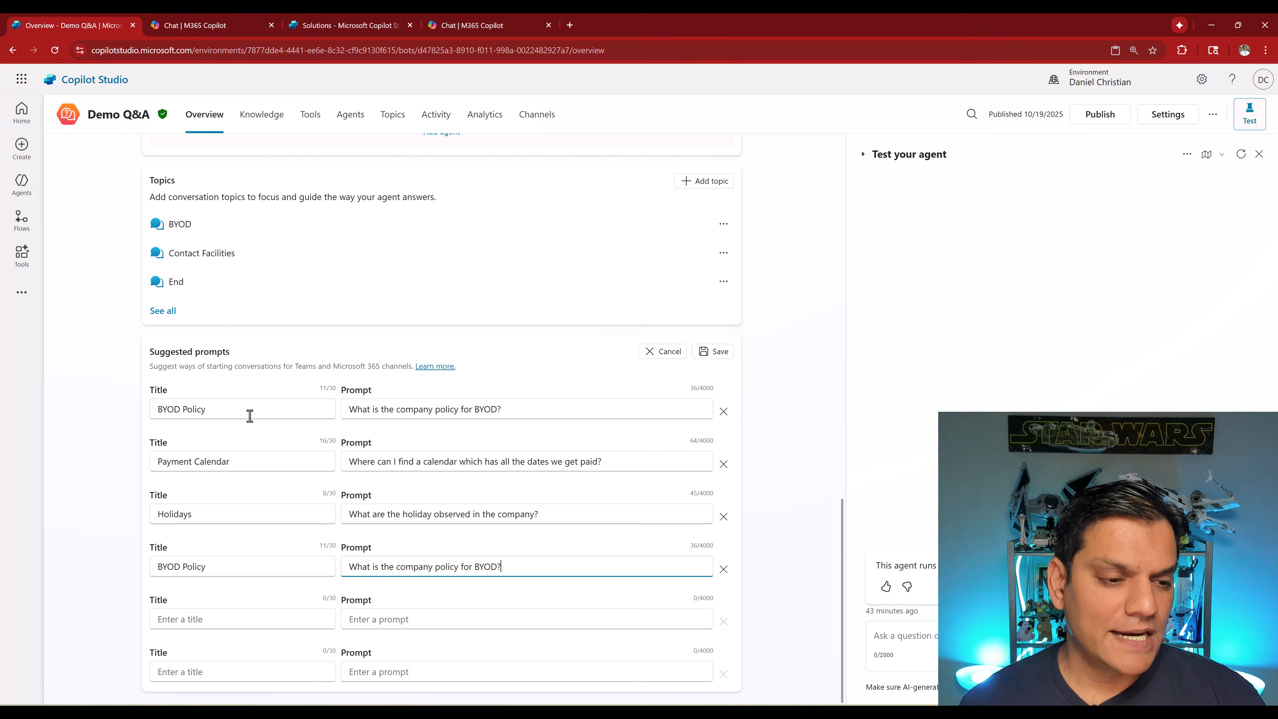
- Set the first suggested prompt's title to "Version 1.0.12", copy it into its prompt, and save the suggested prompts
{"action": "left_click_drag", "start_coordinate": [248, 412], "coordinate": [134, 417]}
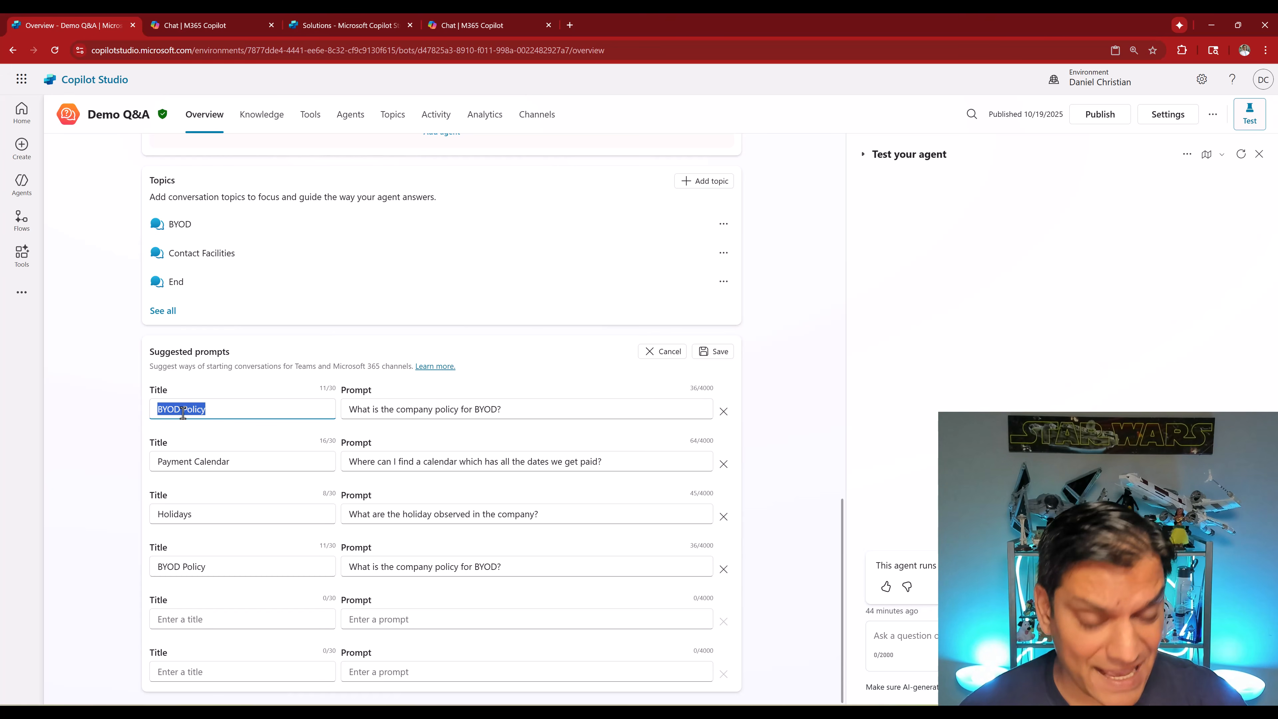
{"action": "key", "text": "BackSpace"}
{"action": "type", "text": "A"}
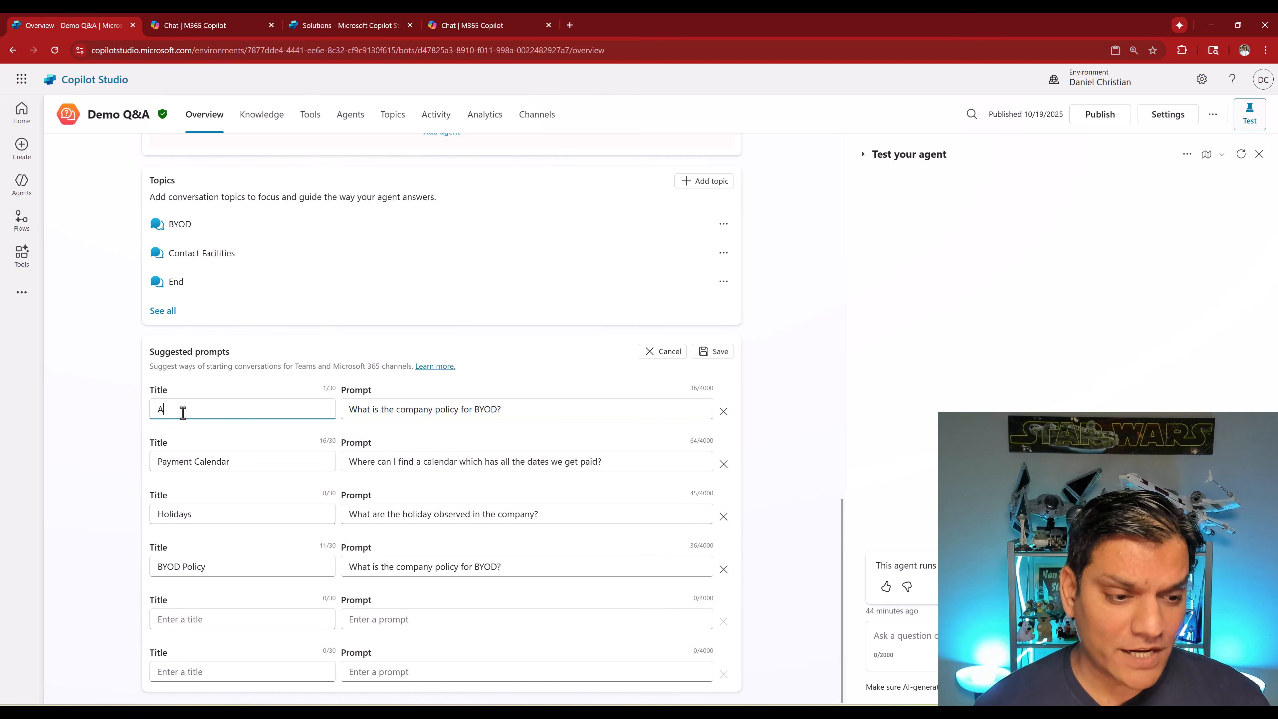
{"action": "type", "text": "gent"}
{"action": "key", "text": "BackSpace"}
{"action": "key", "text": "BackSpace"}
{"action": "key", "text": "BackSpace"}
{"action": "key", "text": "BackSpace"}
{"action": "key", "text": "BackSpace"}
{"action": "type", "text": "A"}
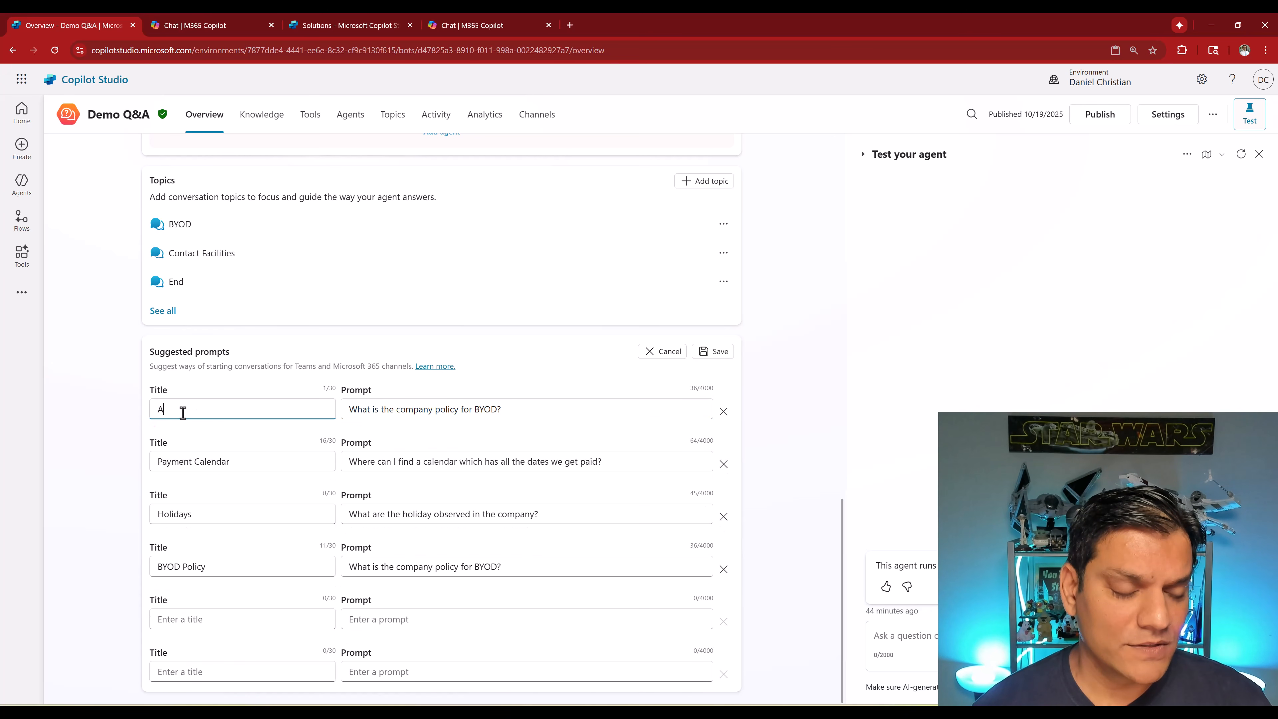
{"action": "type", "text": "Version "}
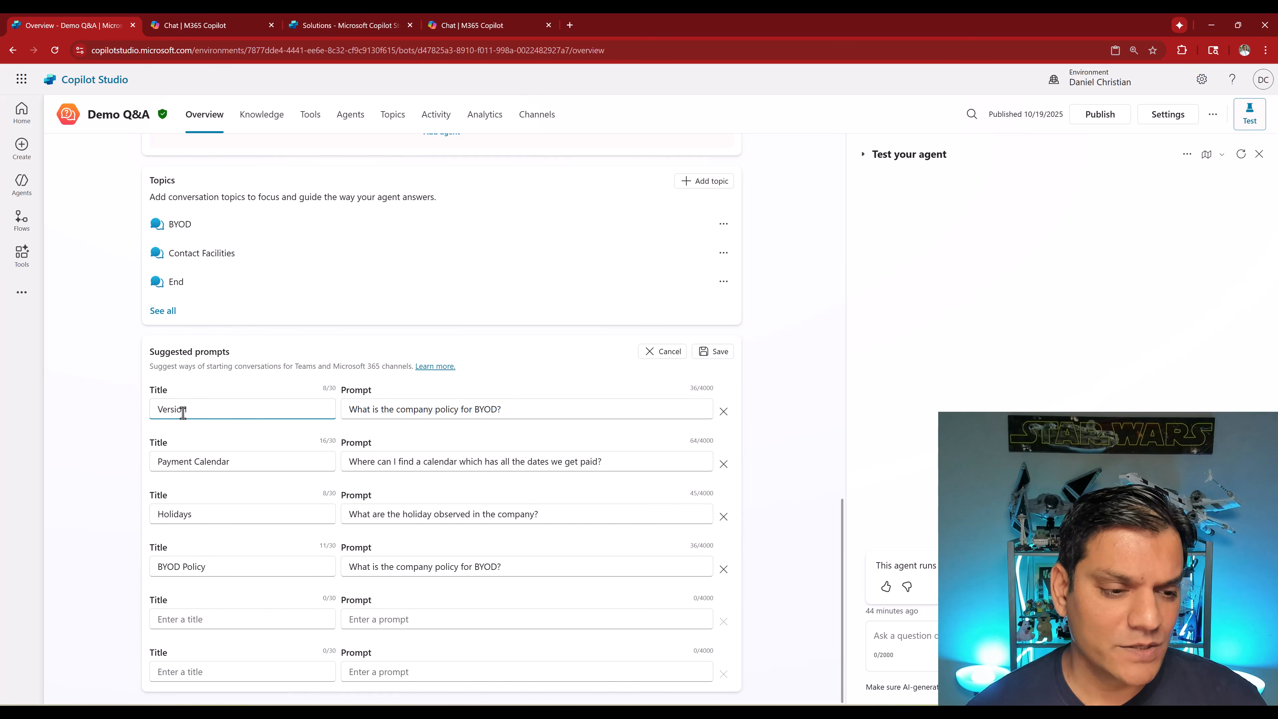
{"action": "type", "text": "1.0."}
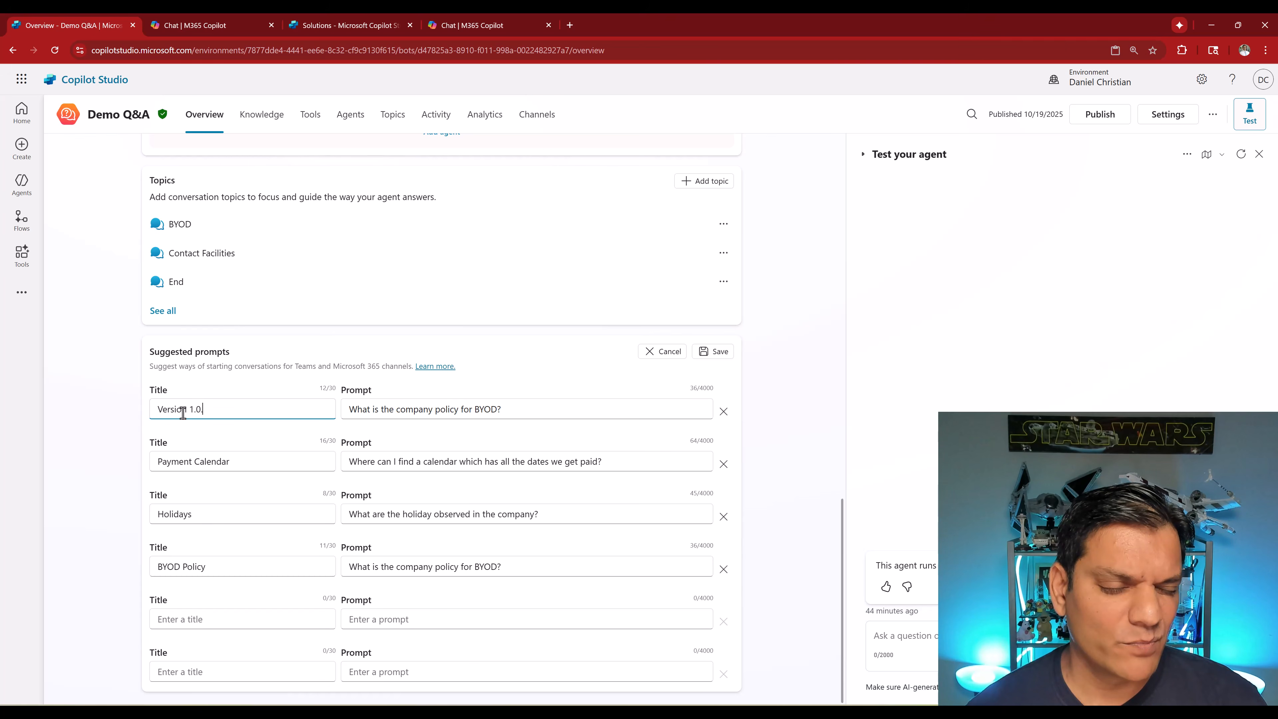
{"action": "type", "text": "12"}
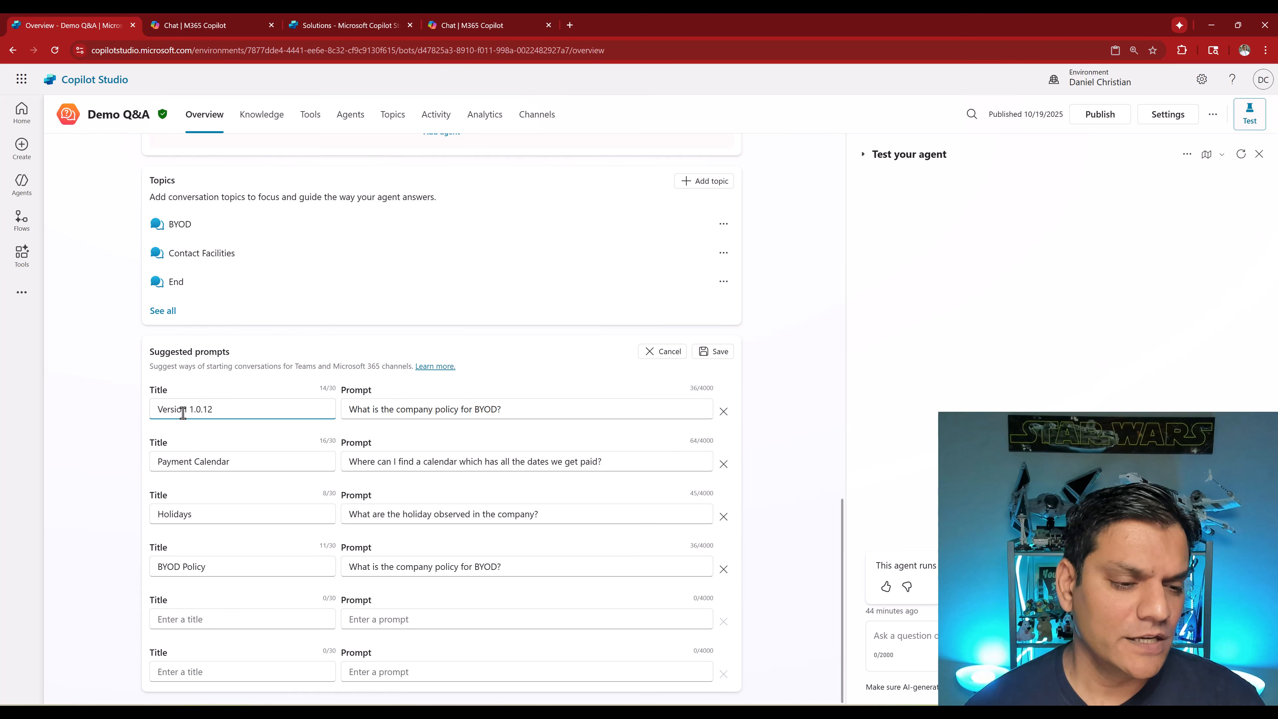
{"action": "key", "text": "ctrl+a"}
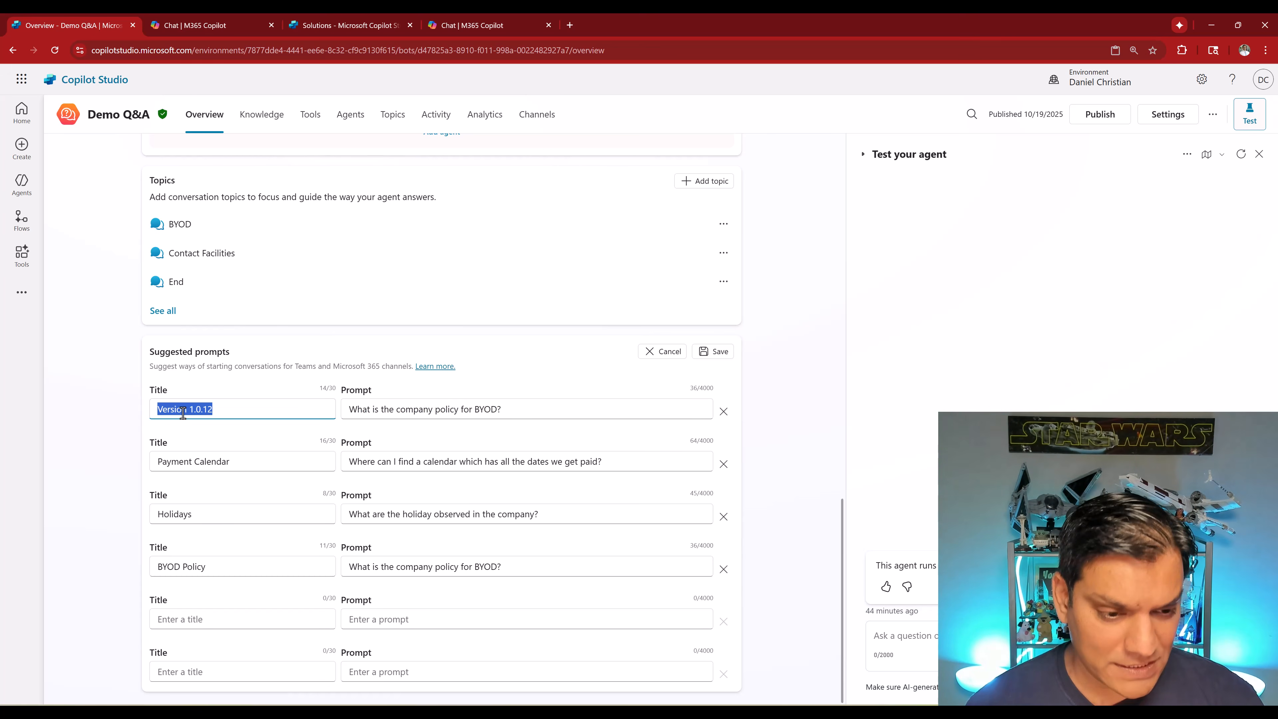
{"action": "key", "text": "Tab"}
{"action": "key", "text": "ctrl+v"}
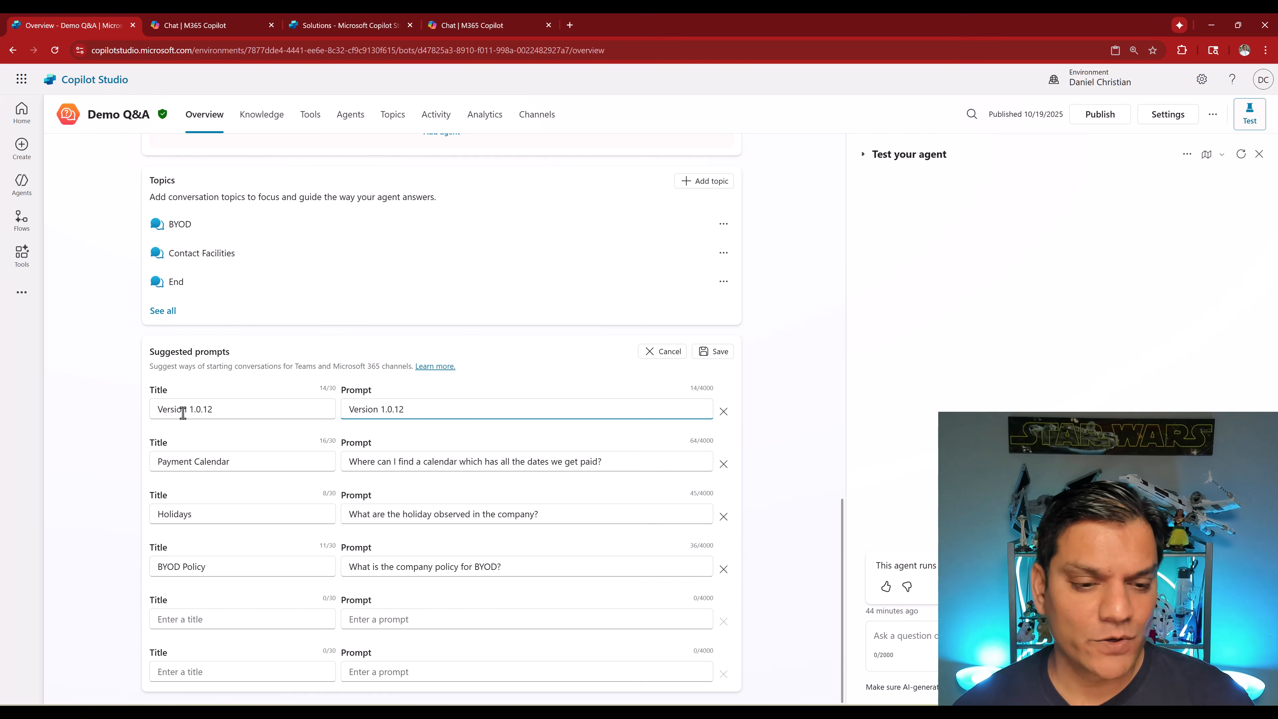
{"action": "left_click", "coordinate": [598, 383]}
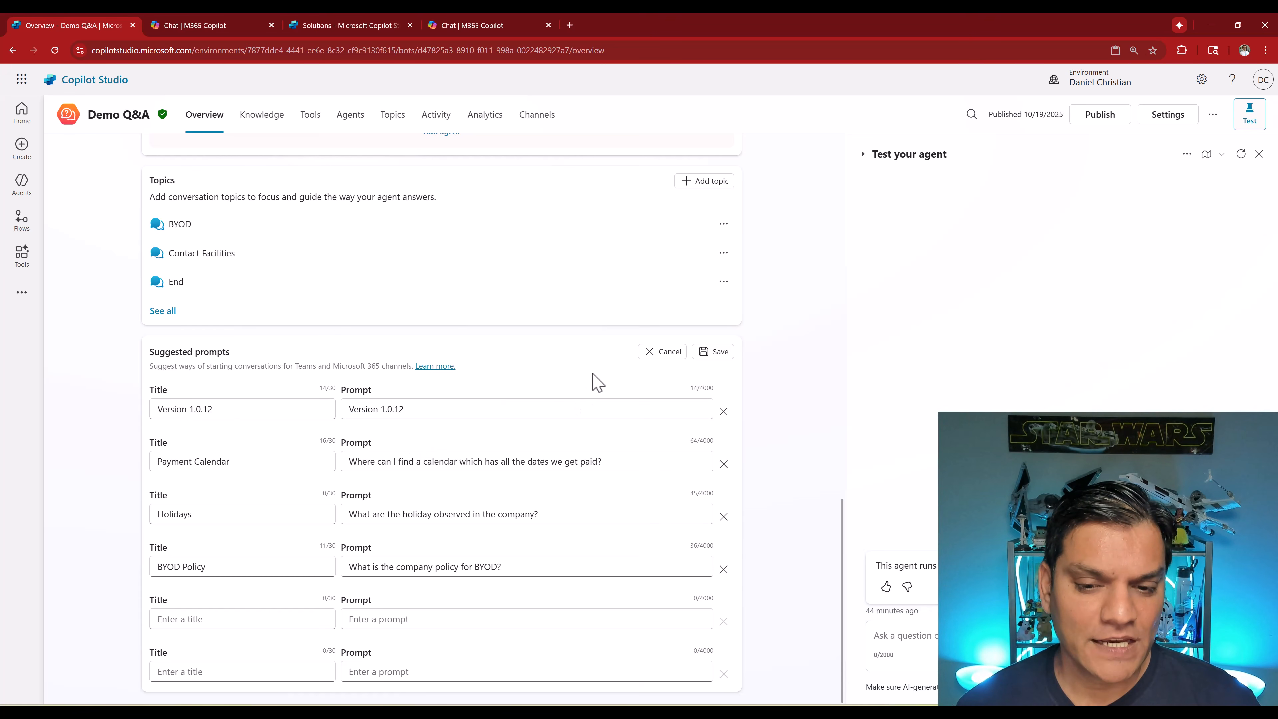
{"action": "left_click", "coordinate": [724, 353]}
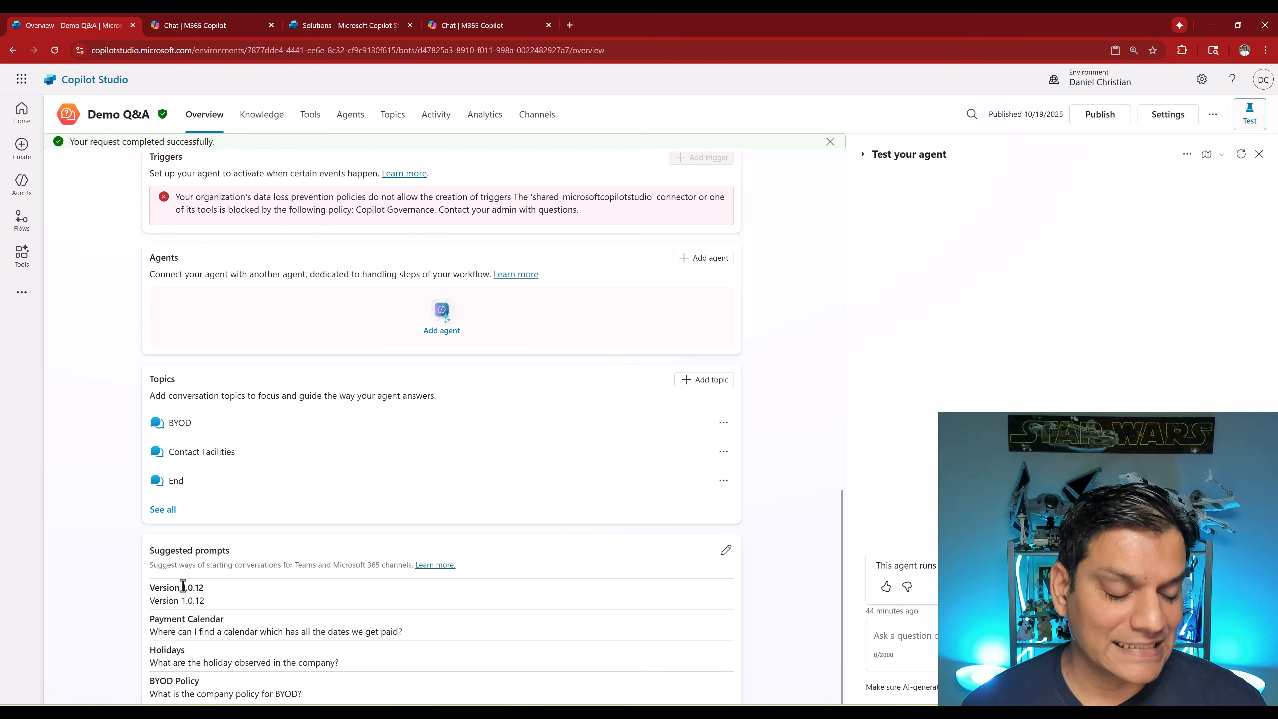
- Publish the agent again
{"action": "left_click", "coordinate": [1107, 114]}
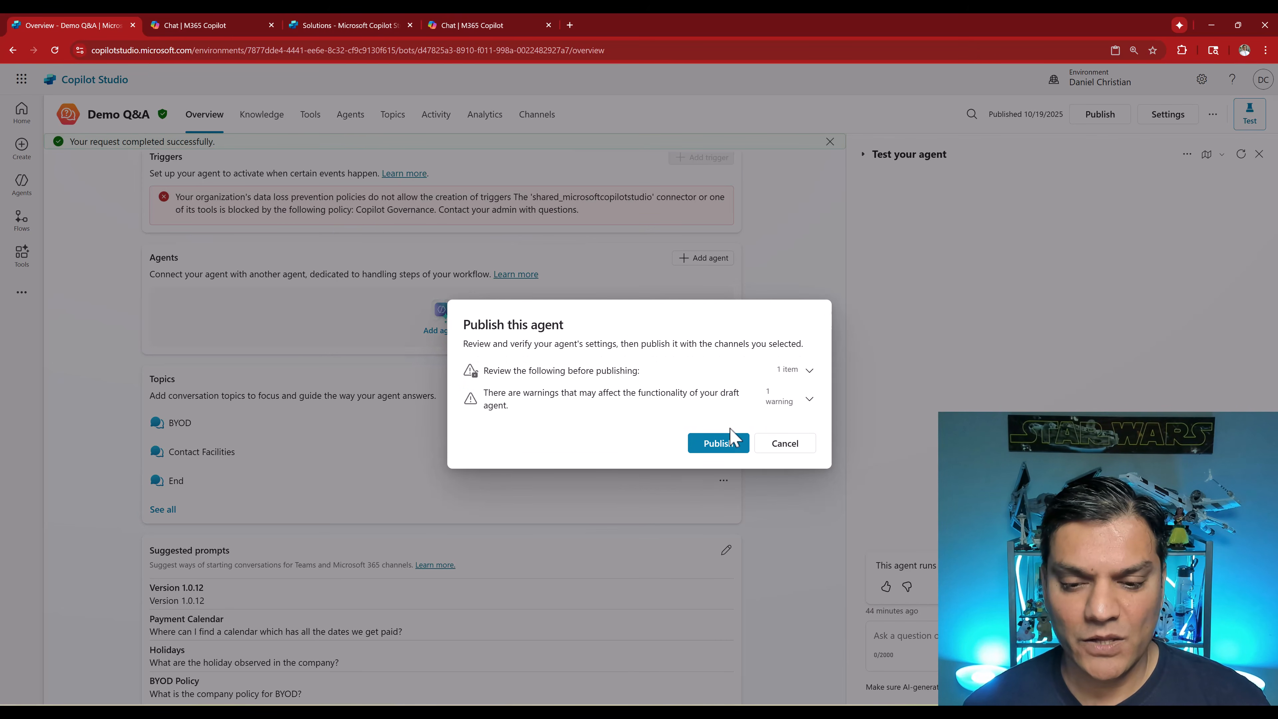
{"action": "left_click", "coordinate": [725, 449]}
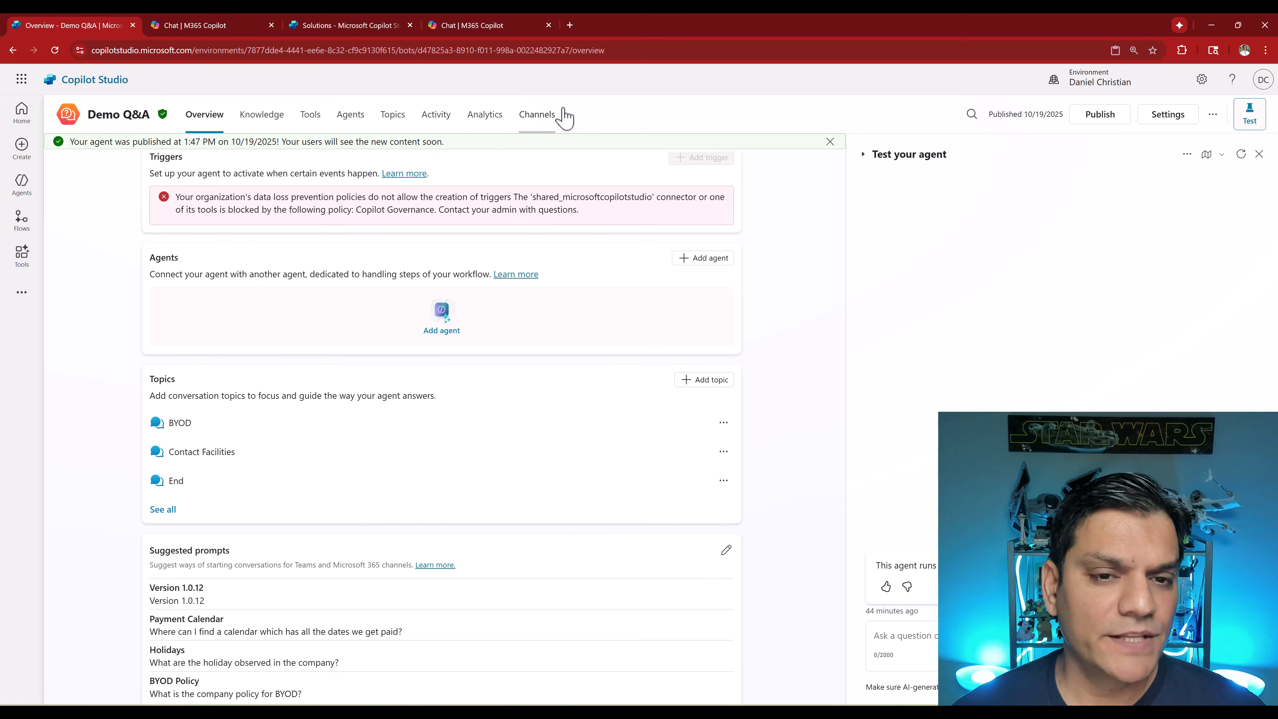
- Open the agent in Microsoft 365 from the Teams and Microsoft 365 Copilot channel and update it
{"action": "left_click", "coordinate": [540, 130]}
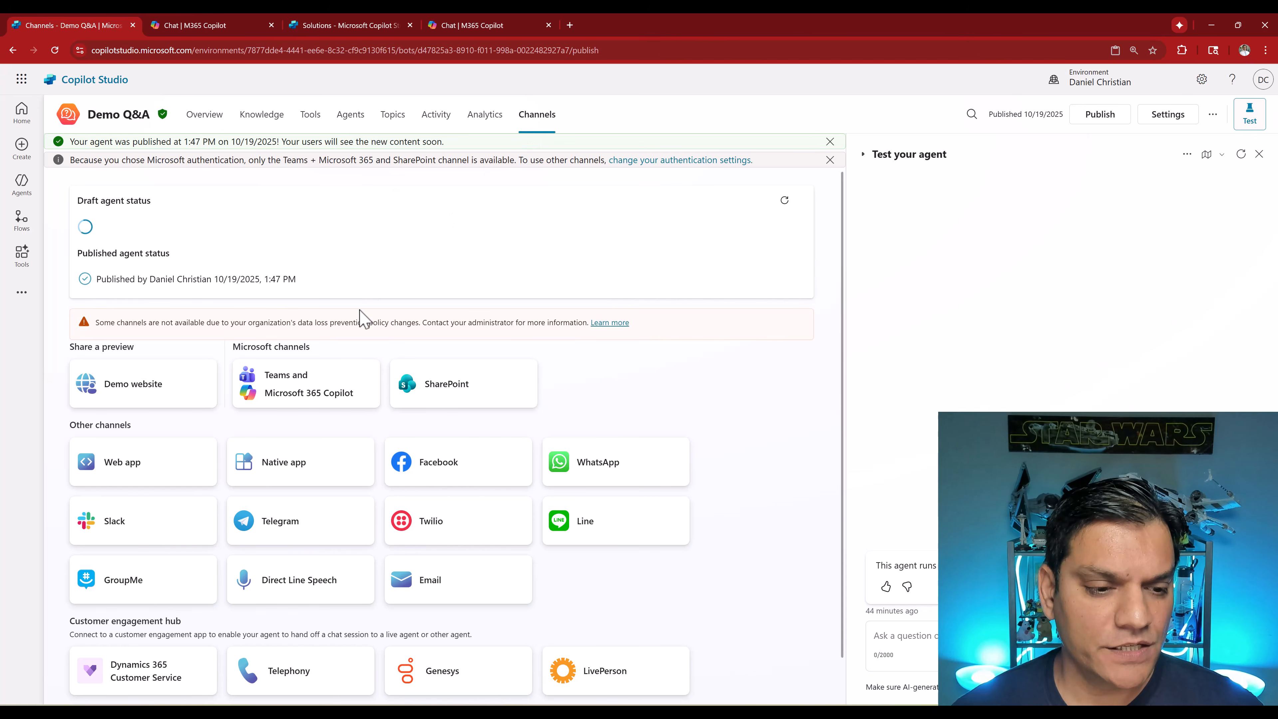
{"action": "left_click", "coordinate": [305, 416]}
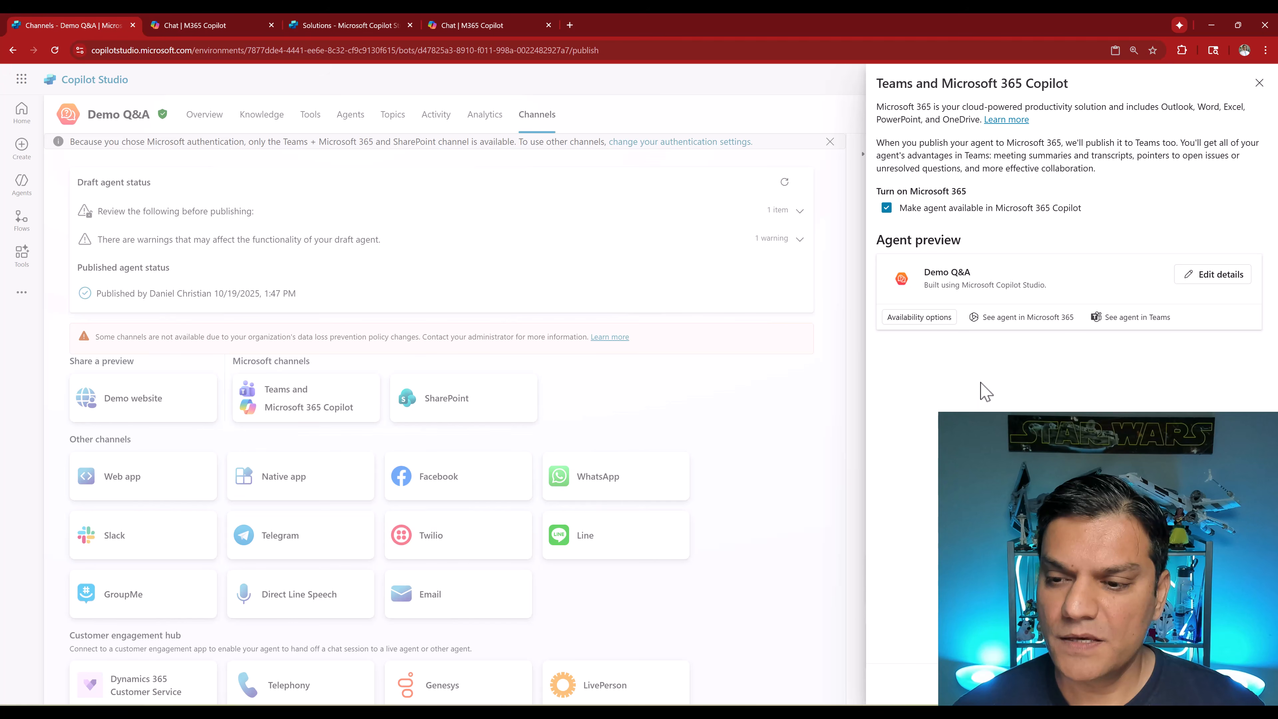
{"action": "left_click", "coordinate": [1007, 318]}
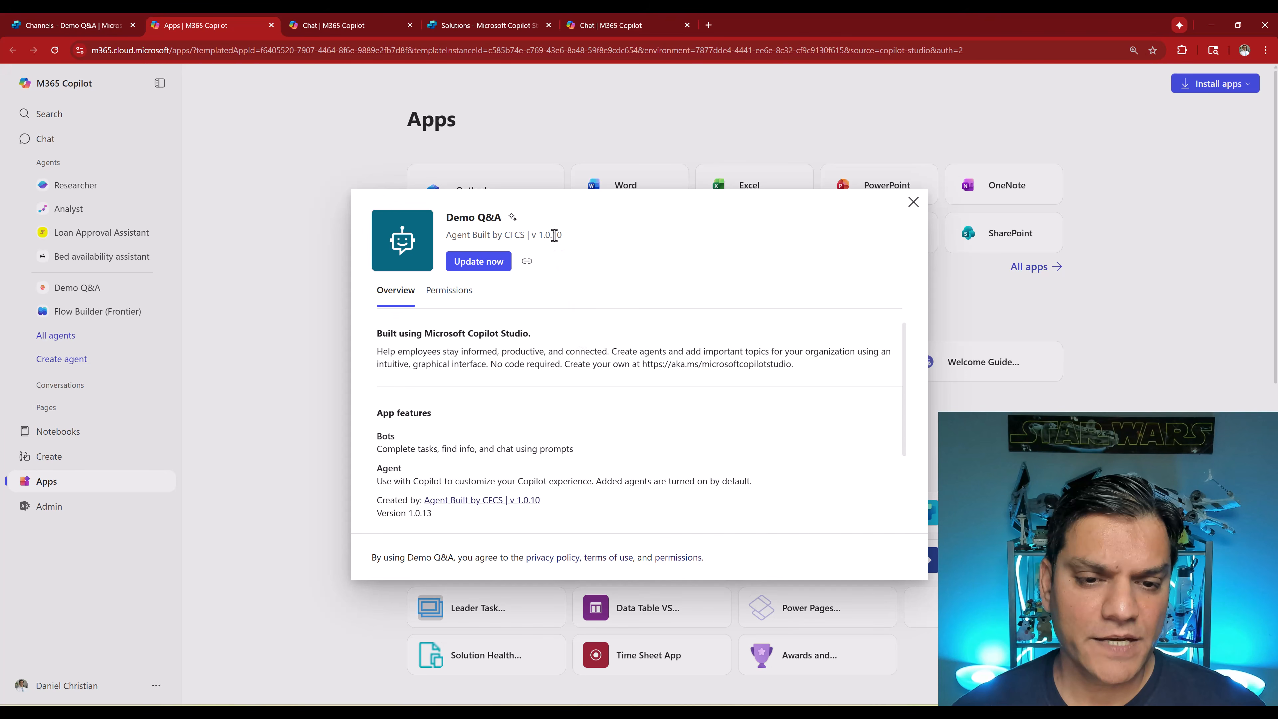
{"action": "left_click", "coordinate": [478, 262]}
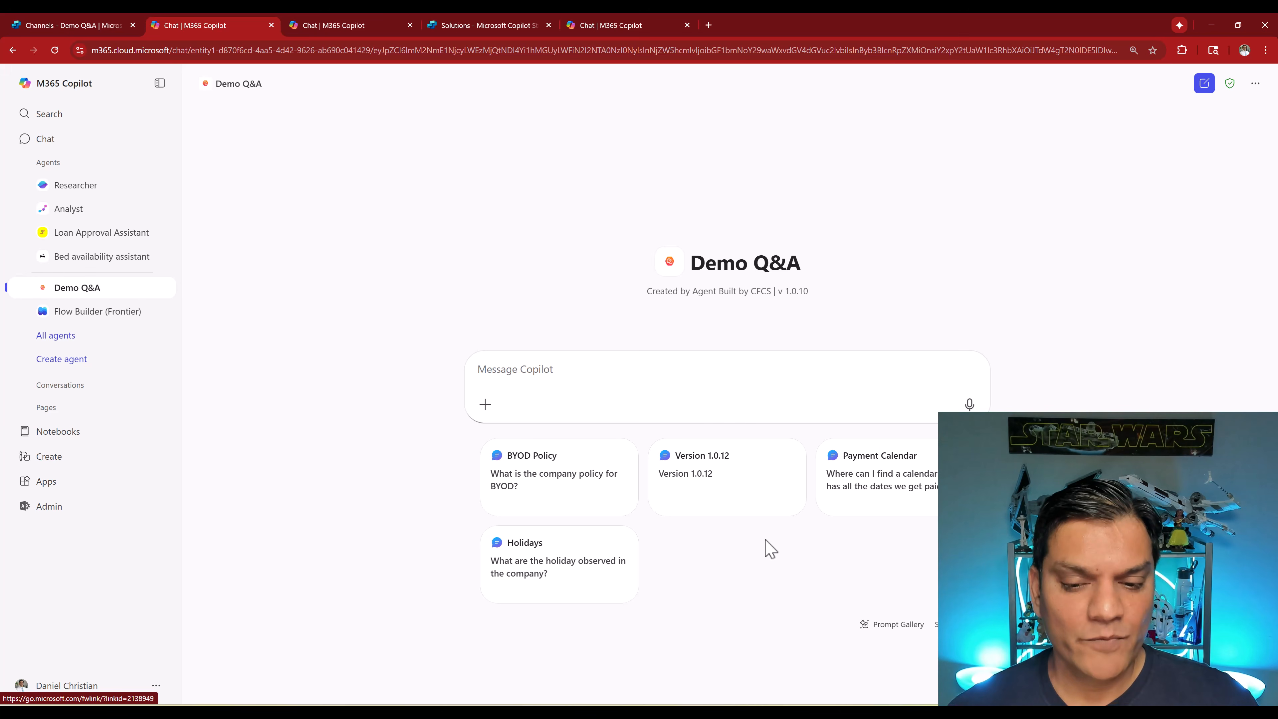
- Run the Version 1.0.12 suggested prompt in the agent's Microsoft 365 Copilot chat
{"action": "left_click", "coordinate": [713, 499]}
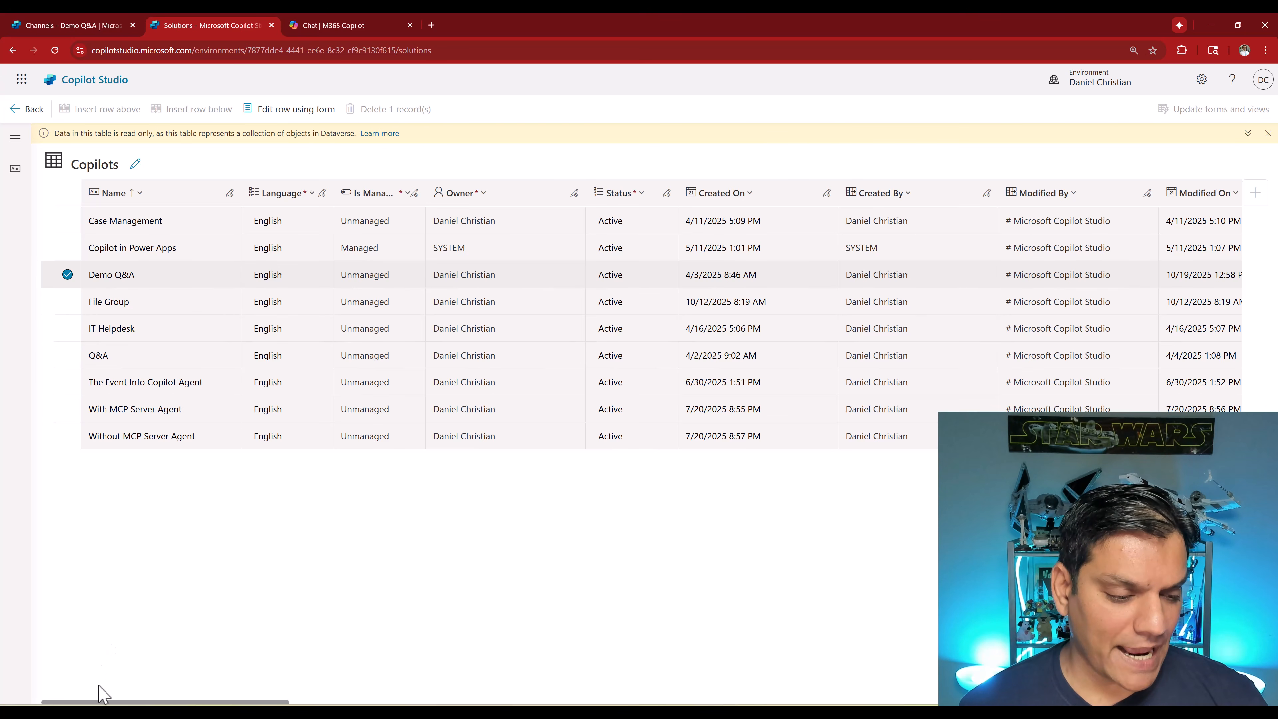
- Scroll across the Copilots table and examine the Demo Q&A row's Bot ID
{"action": "left_click_drag", "start_coordinate": [102, 703], "coordinate": [238, 703]}
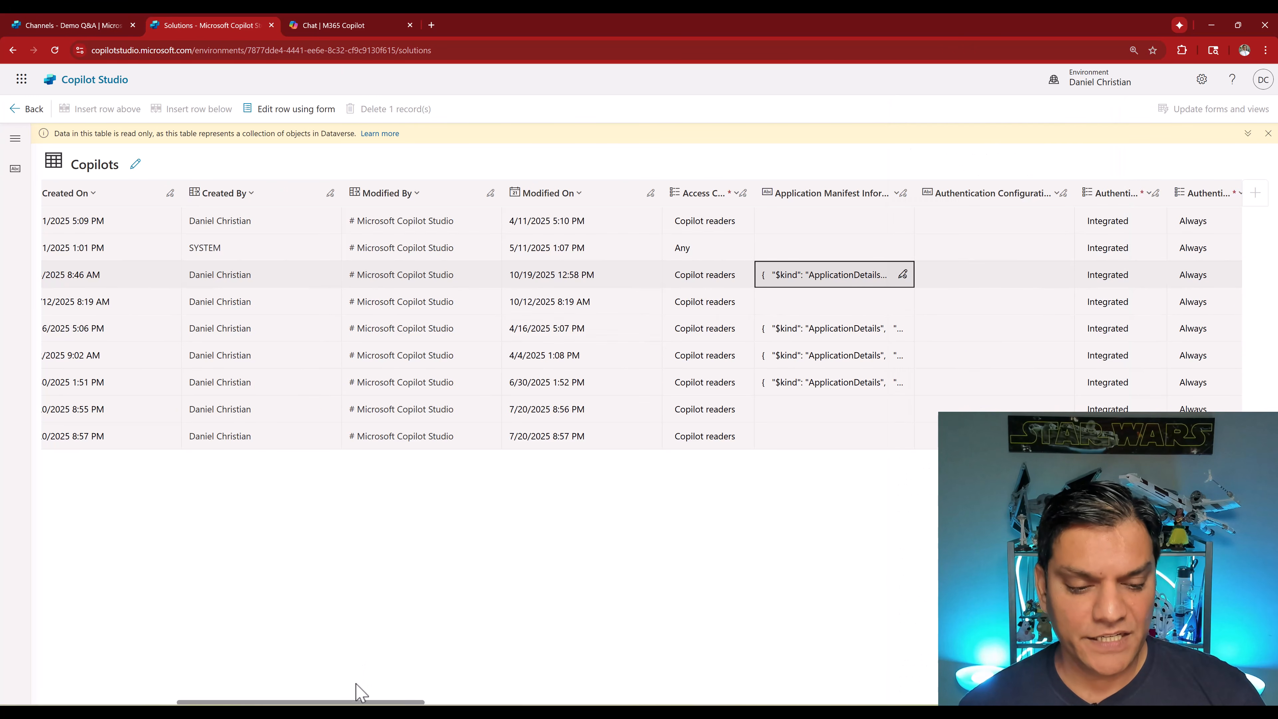
{"action": "left_click", "coordinate": [357, 705]}
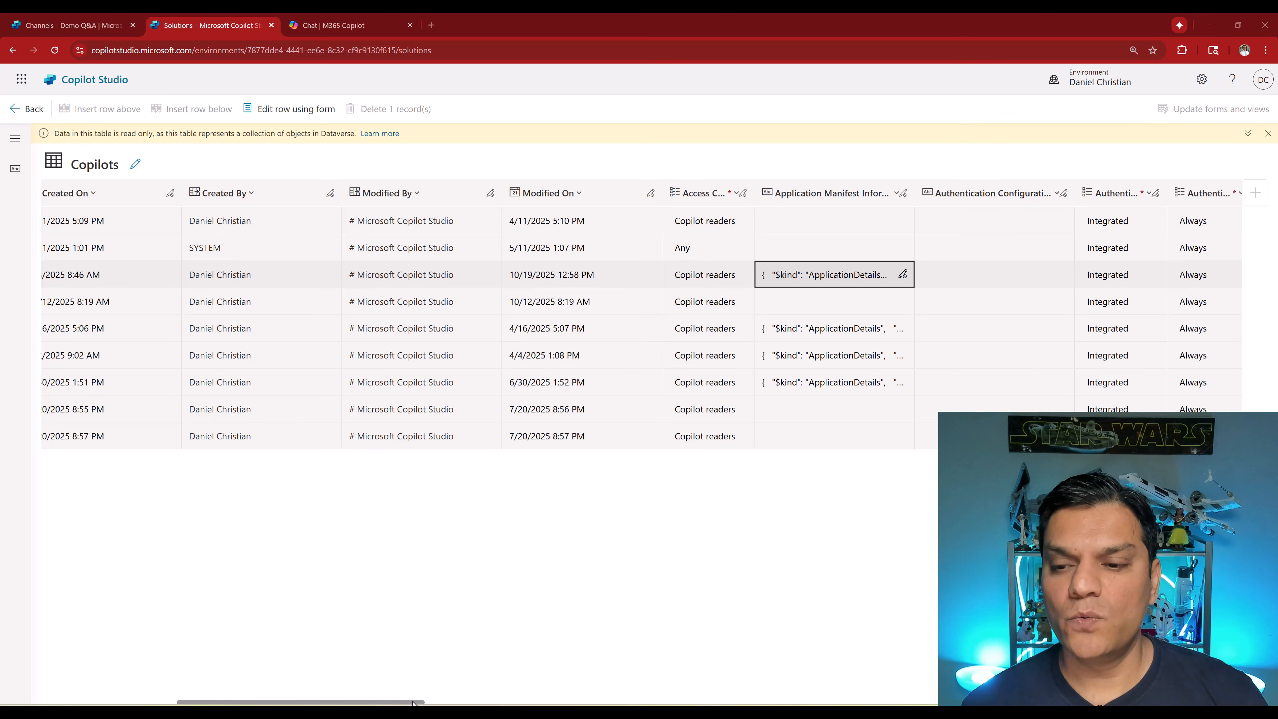
{"action": "left_click_drag", "start_coordinate": [360, 703], "coordinate": [451, 703]}
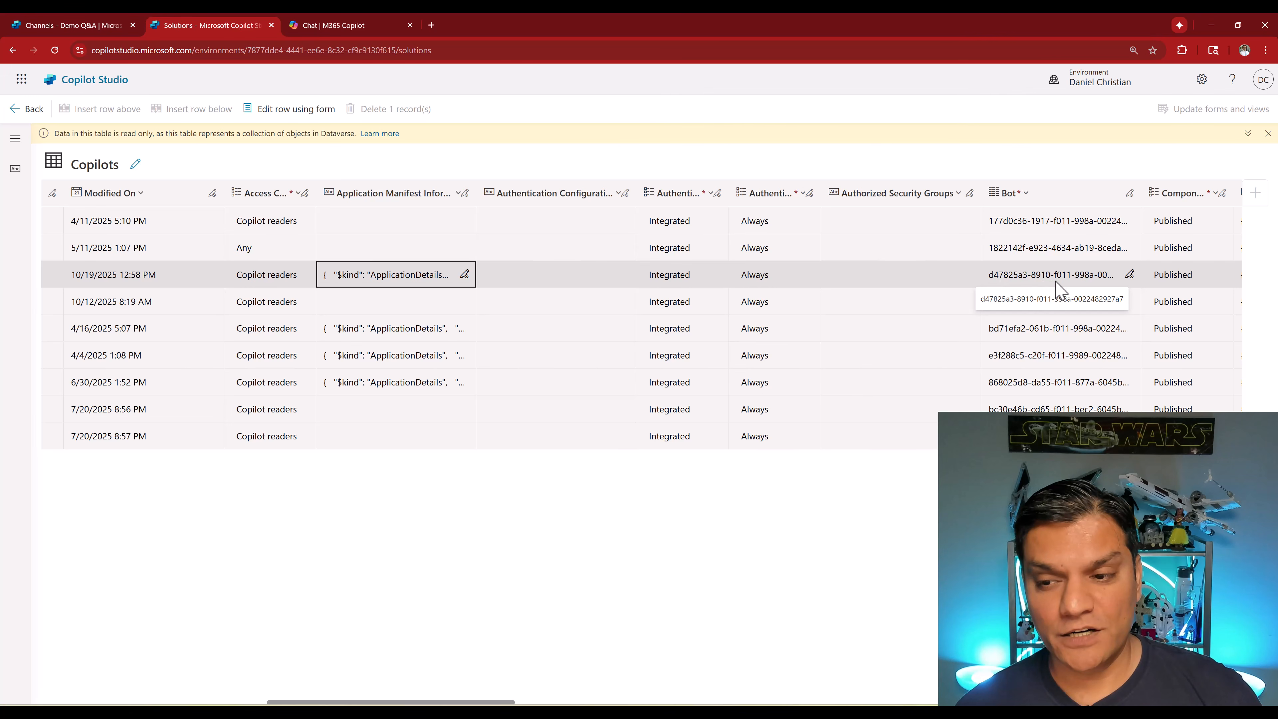
{"action": "left_click", "coordinate": [1082, 284]}
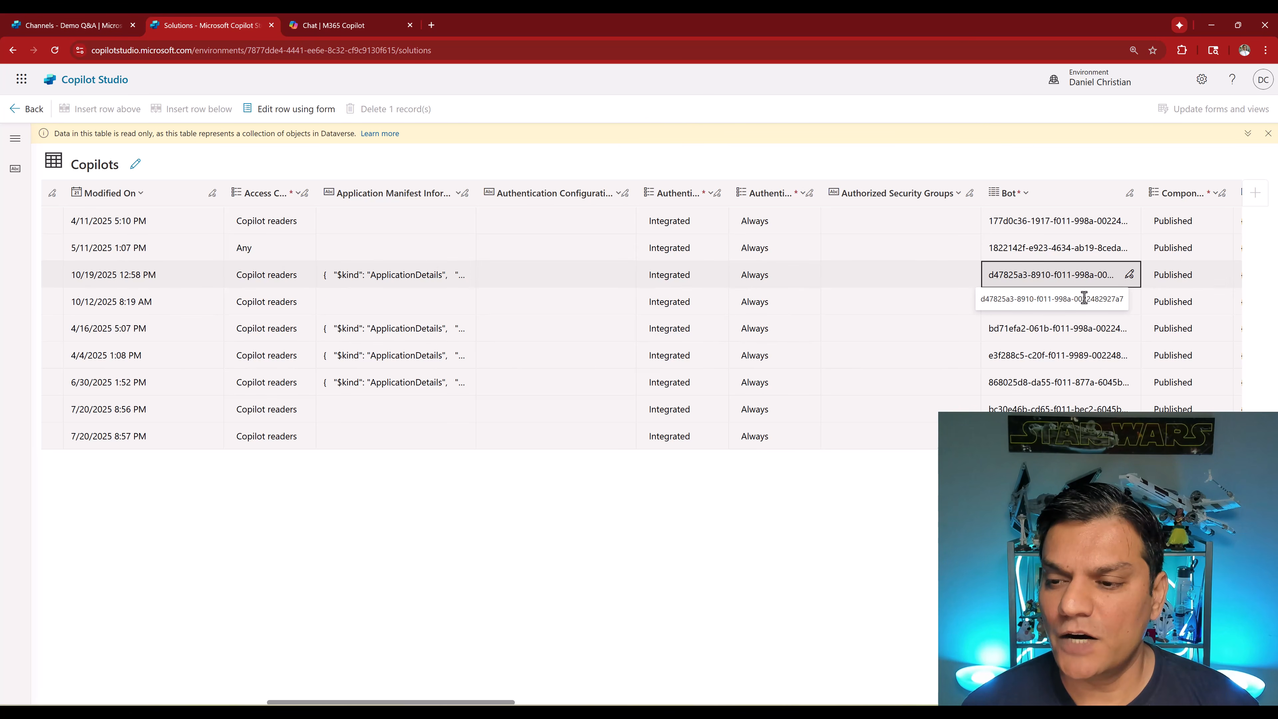
{"action": "triple_click", "coordinate": [1084, 298]}
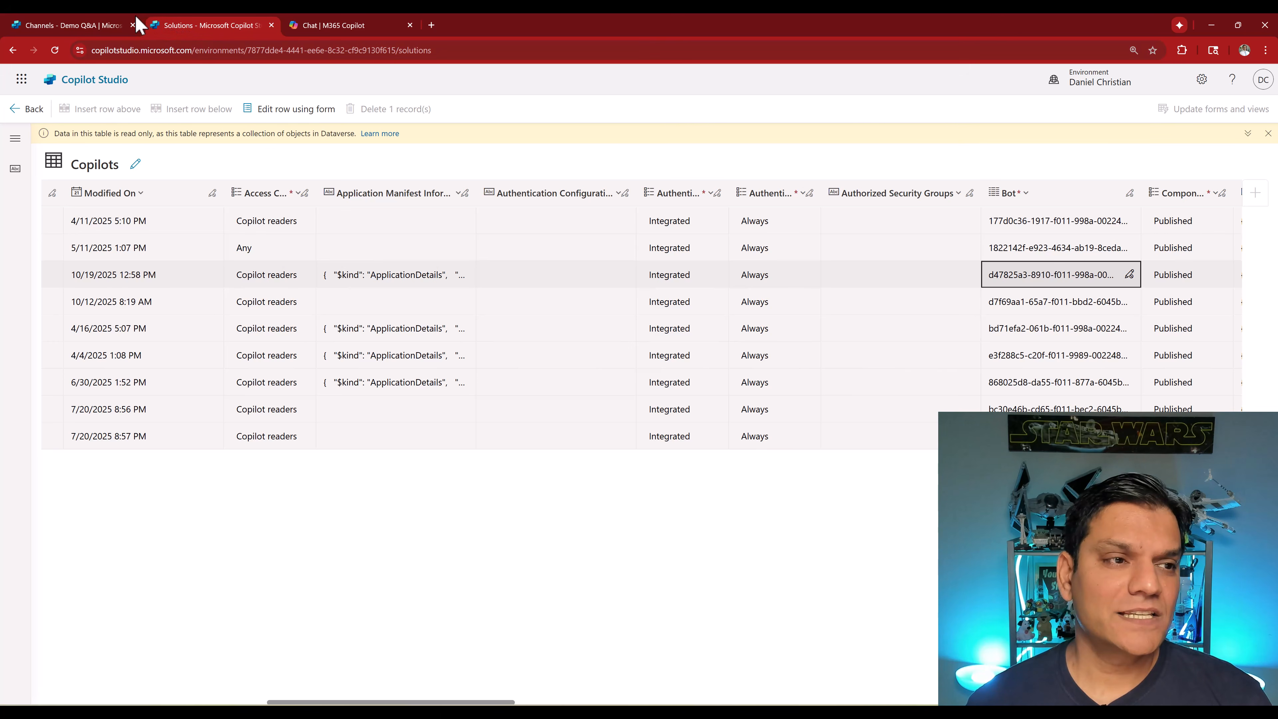
- Open the GetCopilotVersion agent flow in the designer and inspect its trigger and Get a row by ID action
{"action": "left_click", "coordinate": [94, 28]}
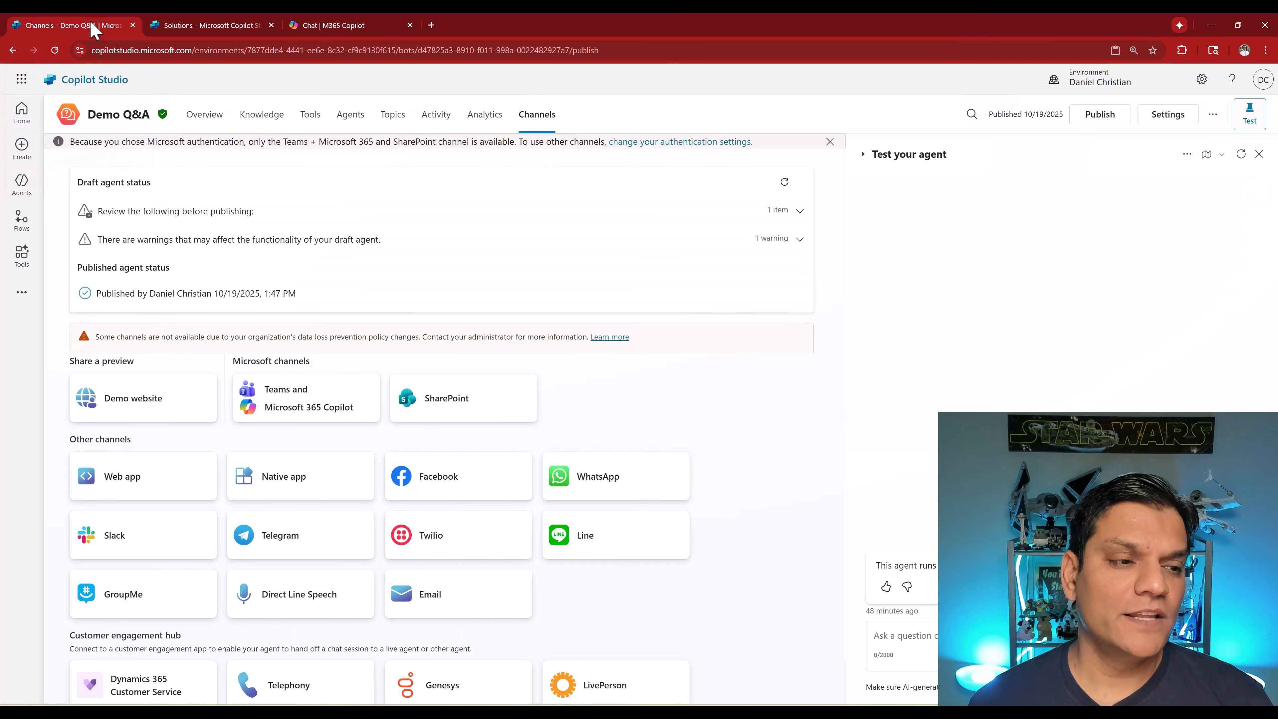
{"action": "left_click", "coordinate": [20, 234]}
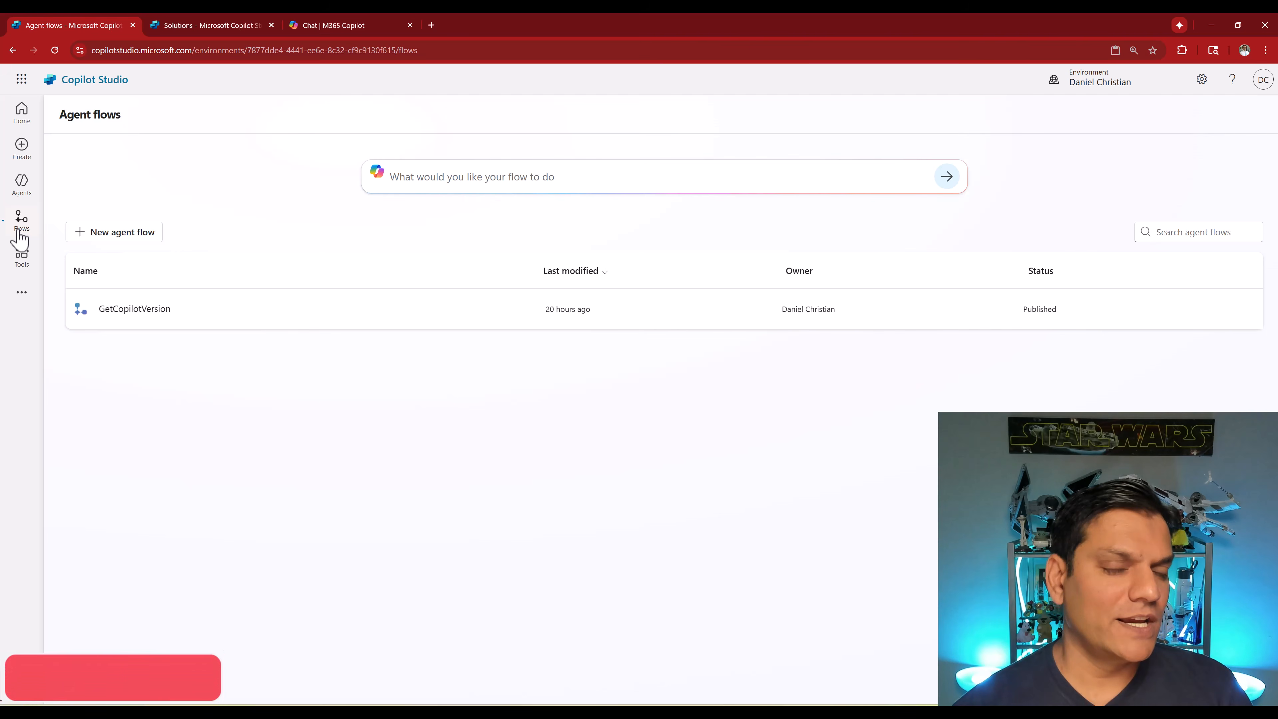
{"action": "left_click", "coordinate": [122, 312]}
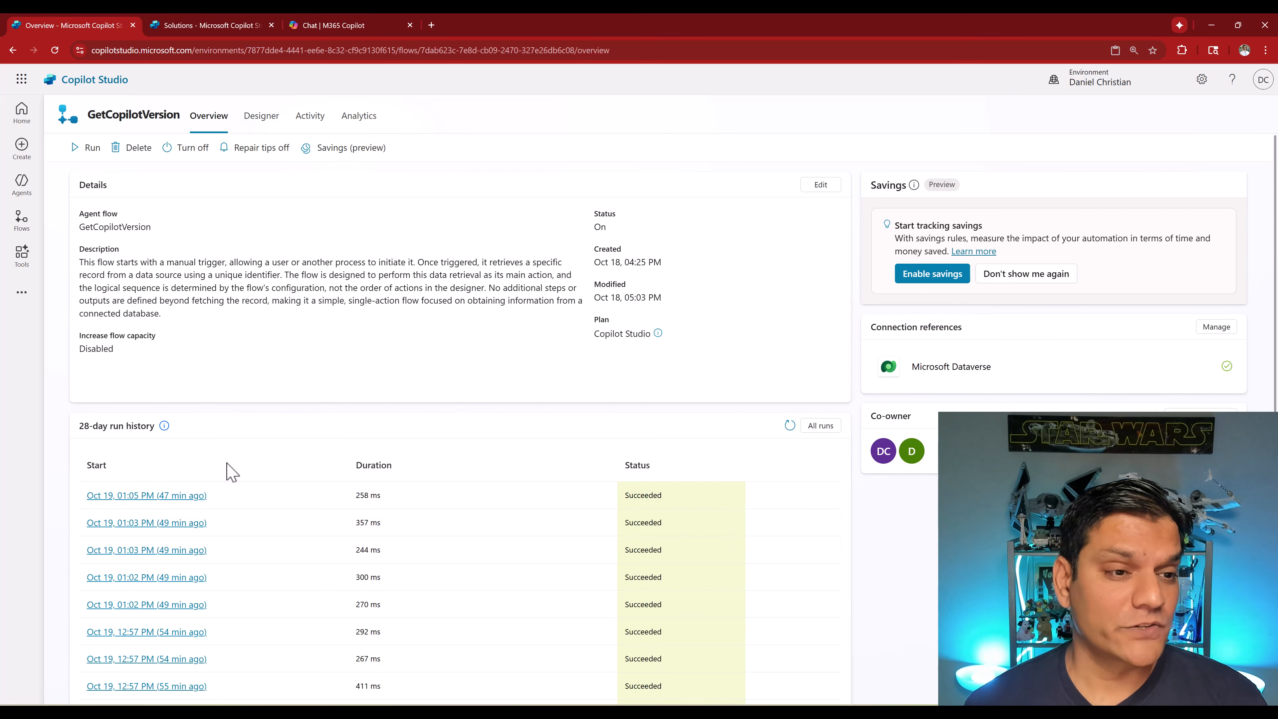
{"action": "left_click", "coordinate": [262, 117]}
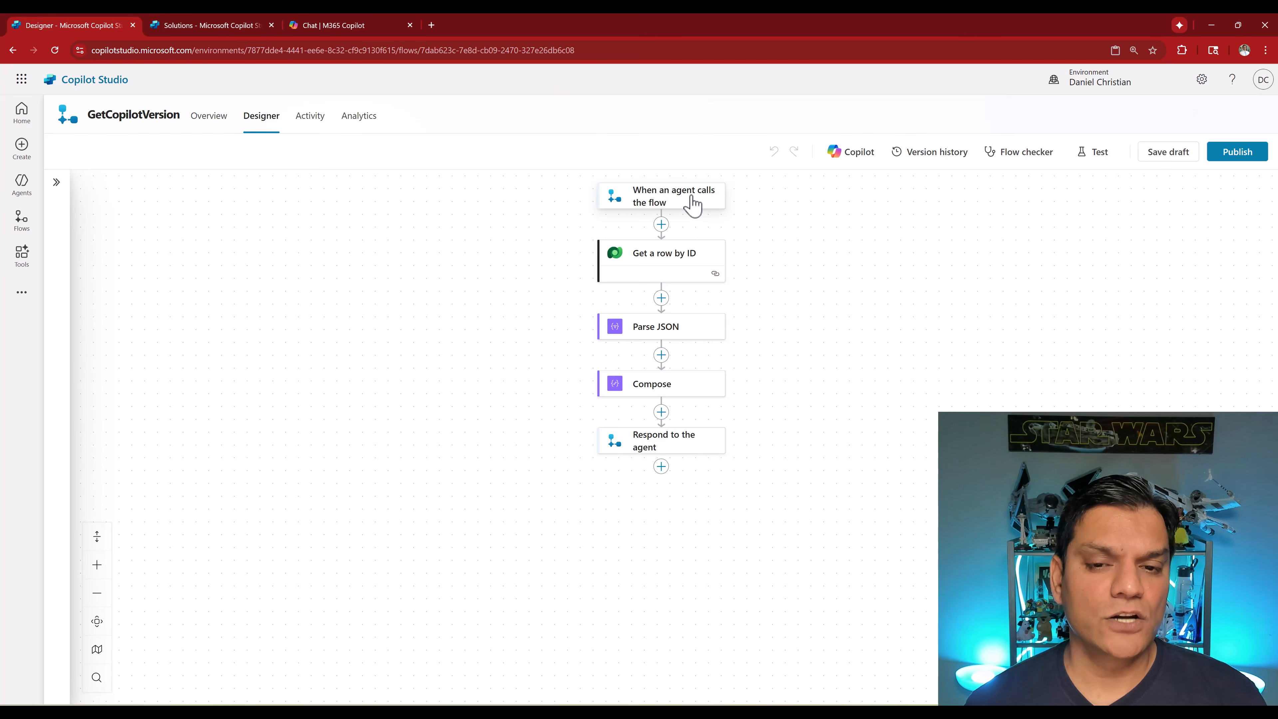
{"action": "left_click", "coordinate": [693, 206]}
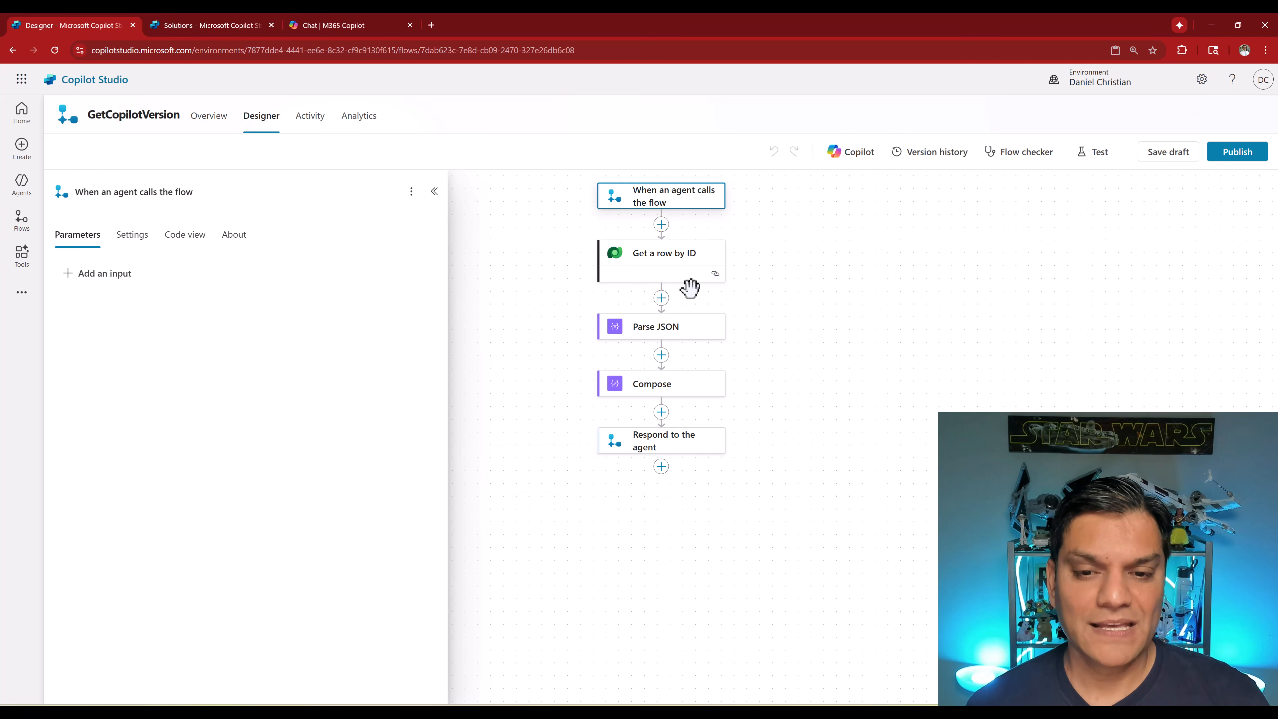
{"action": "left_click", "coordinate": [647, 269]}
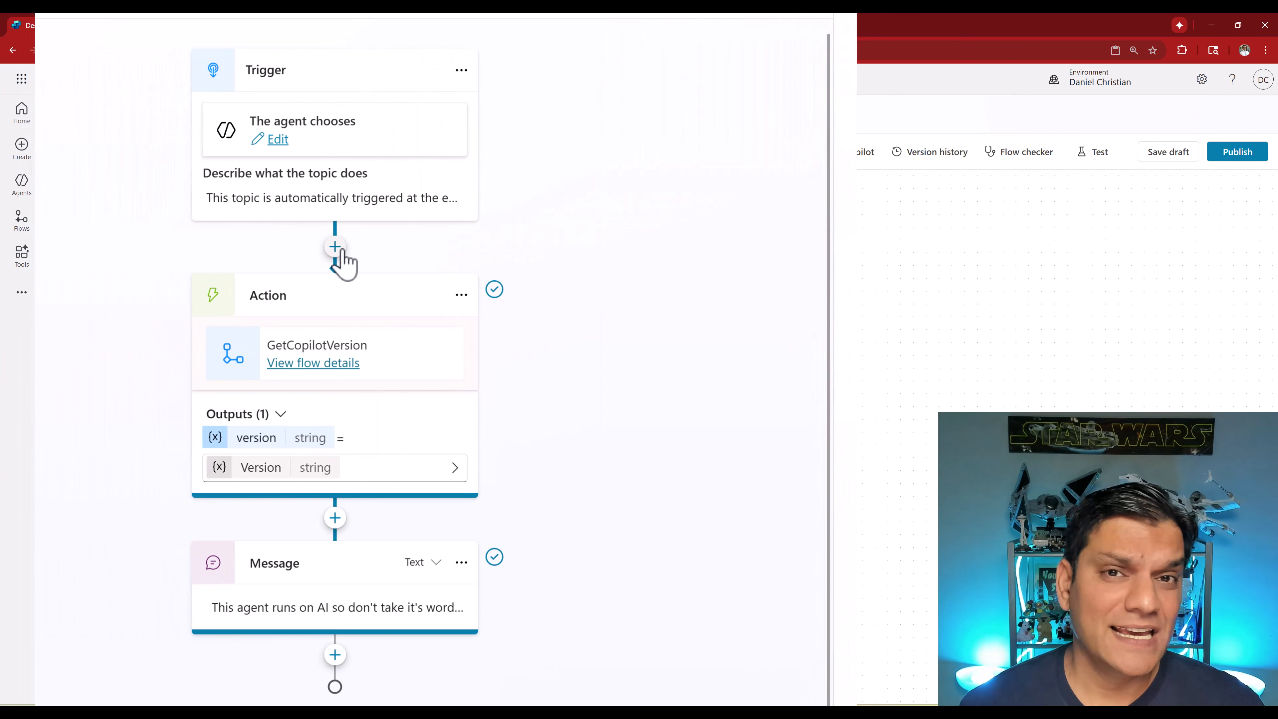
- In the topic, start adding a tool node and search the tools for "Get a row by ID"
{"action": "left_click", "coordinate": [336, 248]}
{"action": "mouse_move", "coordinate": [362, 517]}
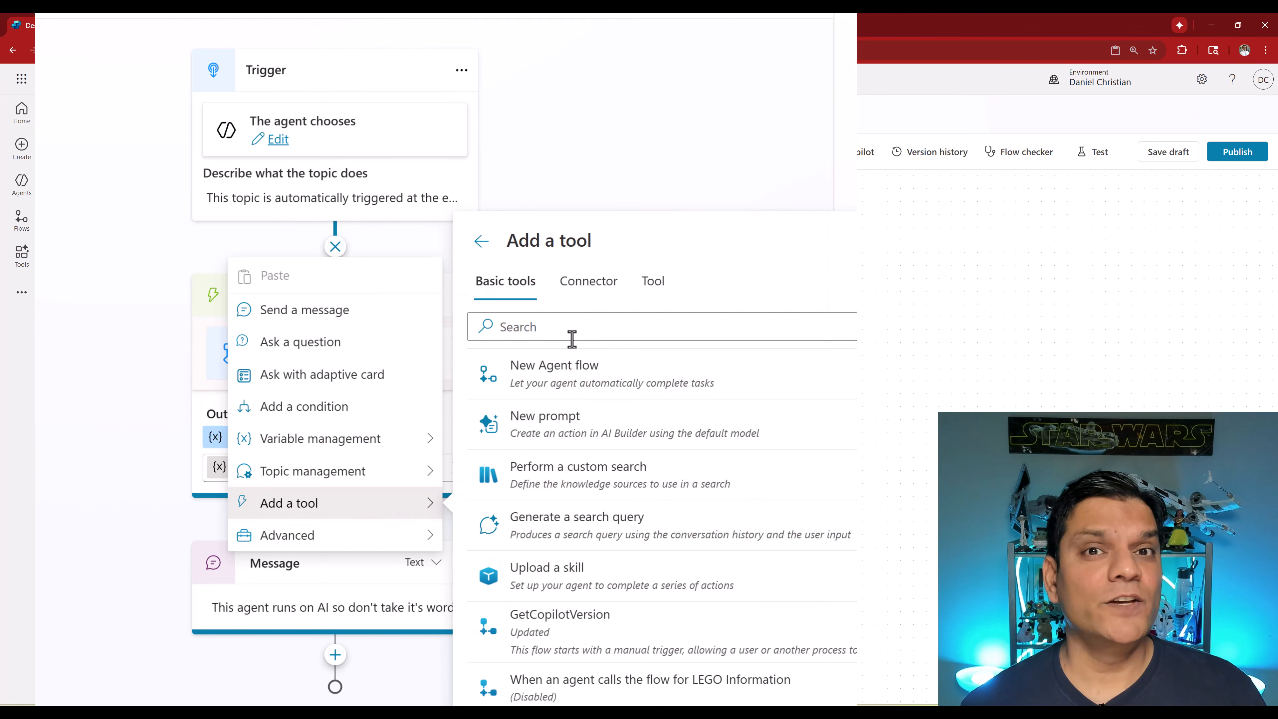
{"action": "left_click", "coordinate": [589, 283]}
{"action": "left_click", "coordinate": [570, 327]}
{"action": "type", "text": "Get a row by ID"}
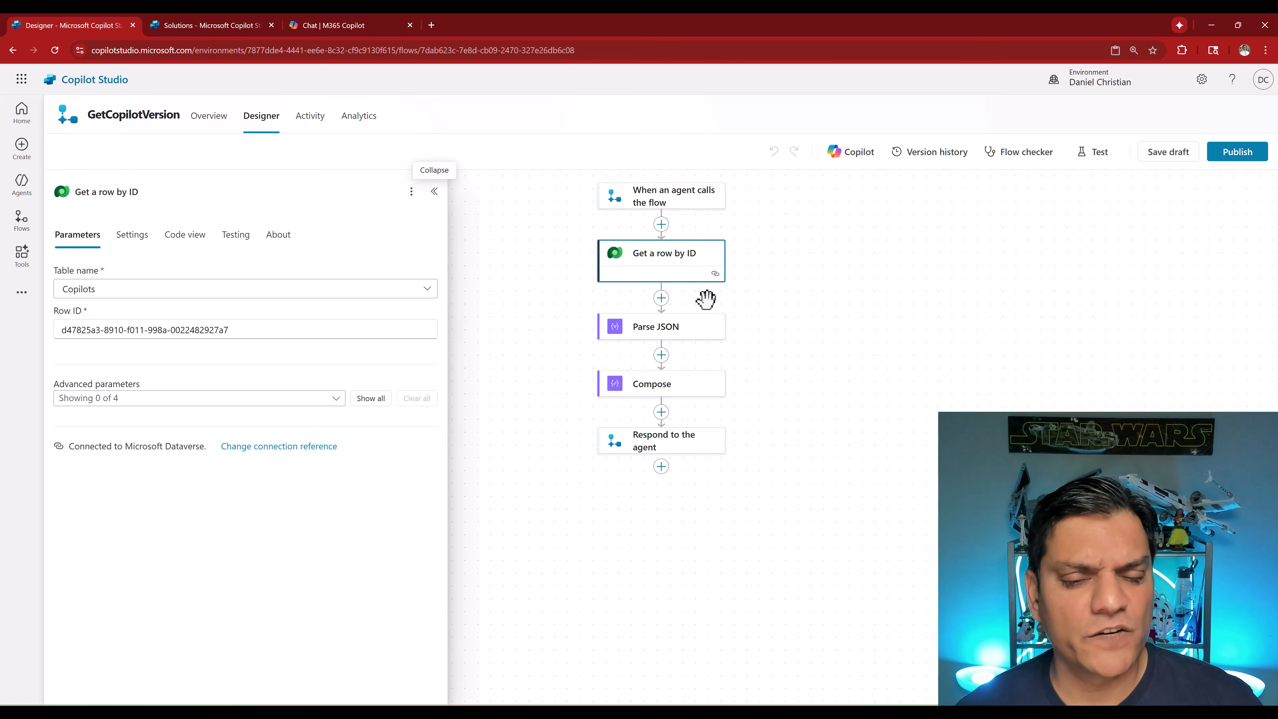
- Examine the flow's Parse JSON, Compose and Respond to the agent actions
{"action": "left_click", "coordinate": [684, 336]}
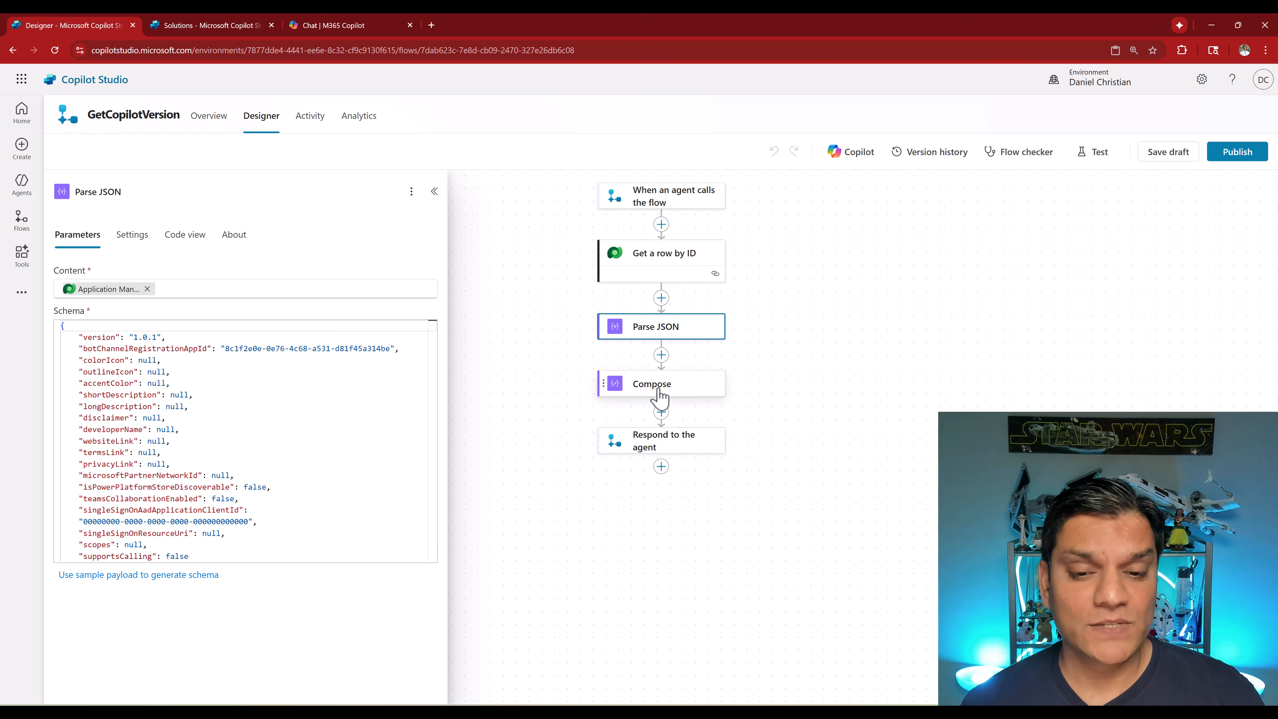
{"action": "left_click", "coordinate": [659, 401]}
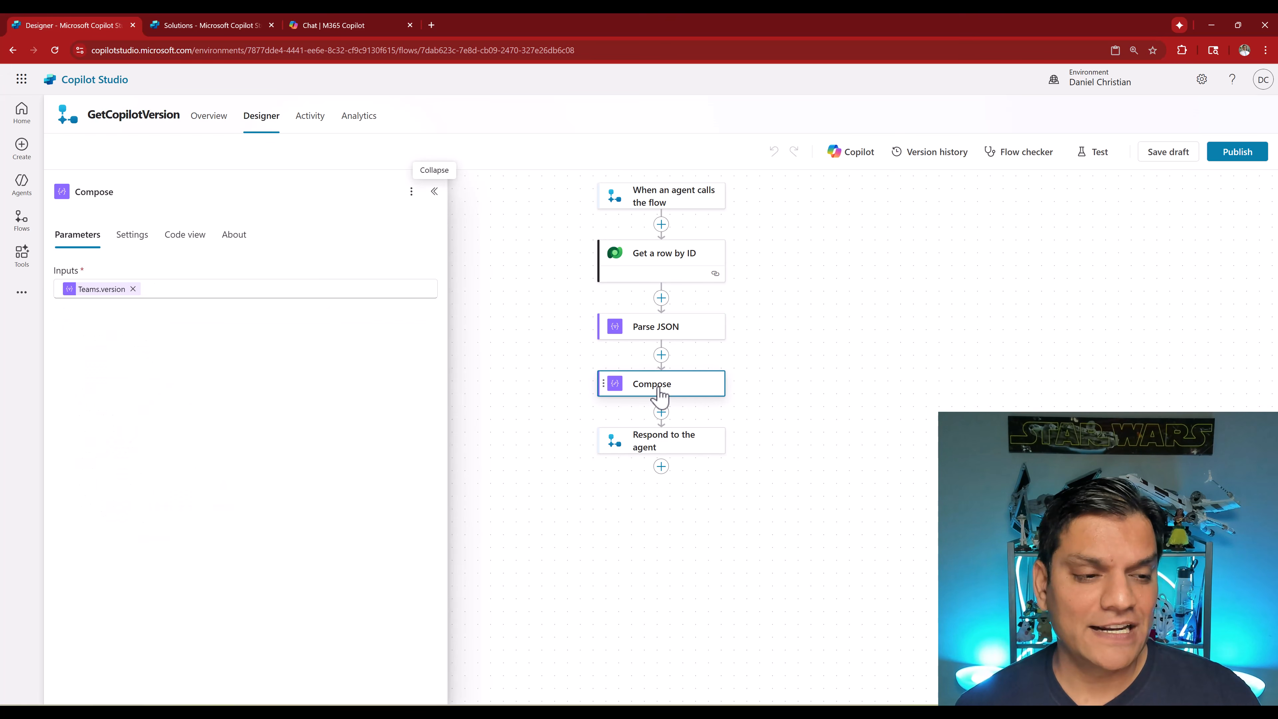
{"action": "left_click", "coordinate": [92, 296]}
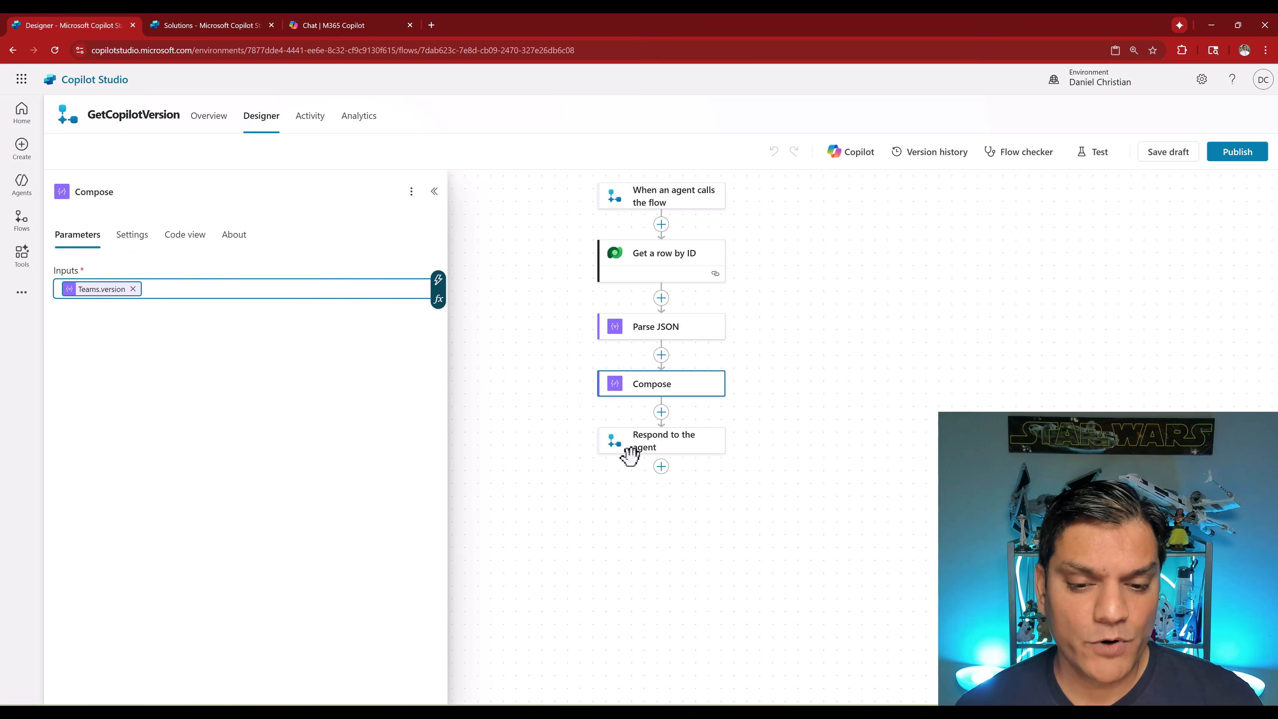
{"action": "left_click", "coordinate": [638, 442]}
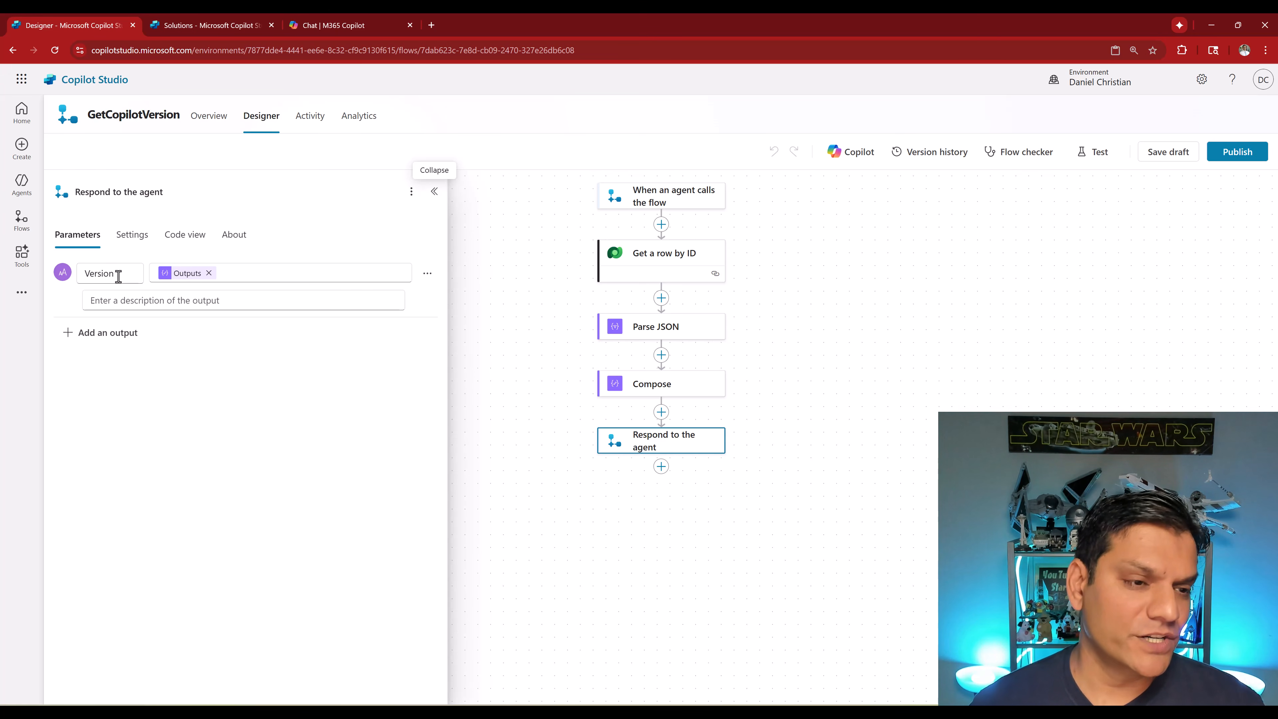
{"action": "mouse_move", "coordinate": [178, 275]}
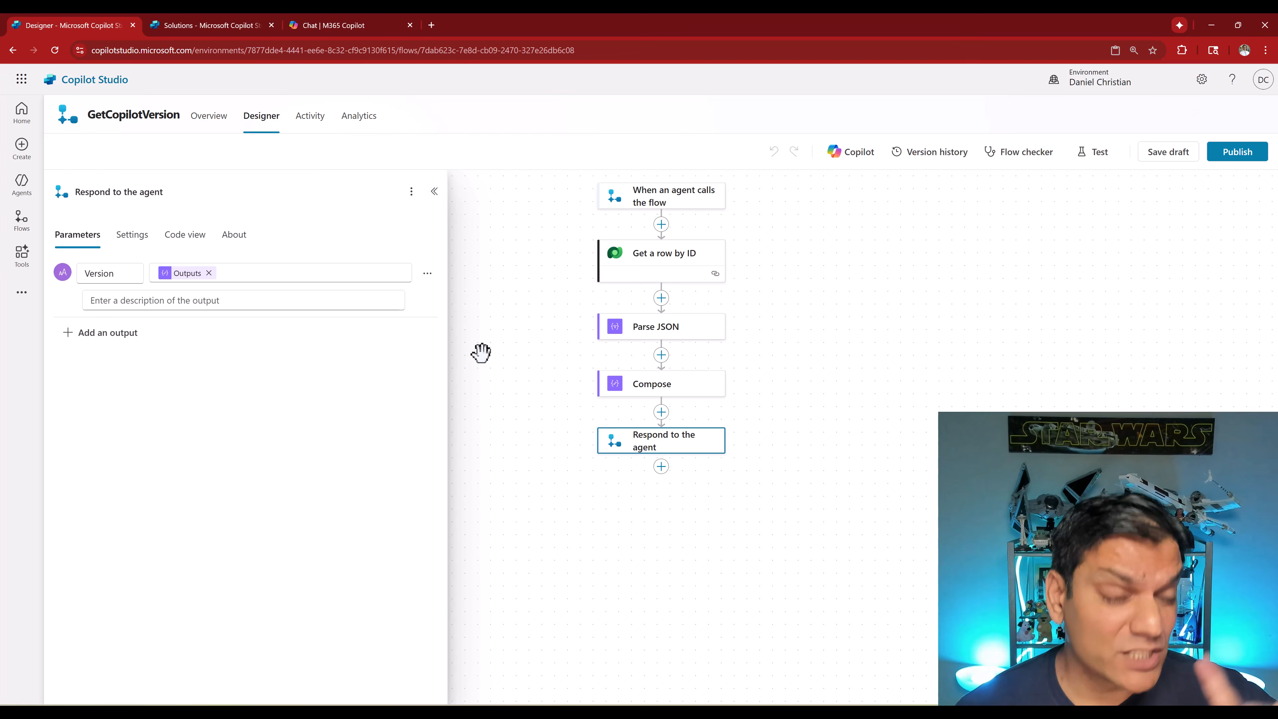
- Open the Demo Q&A agent's Conversation Start topic and inspect the Global.Version variable set from the GetCopilotVersion action
{"action": "left_click", "coordinate": [23, 184]}
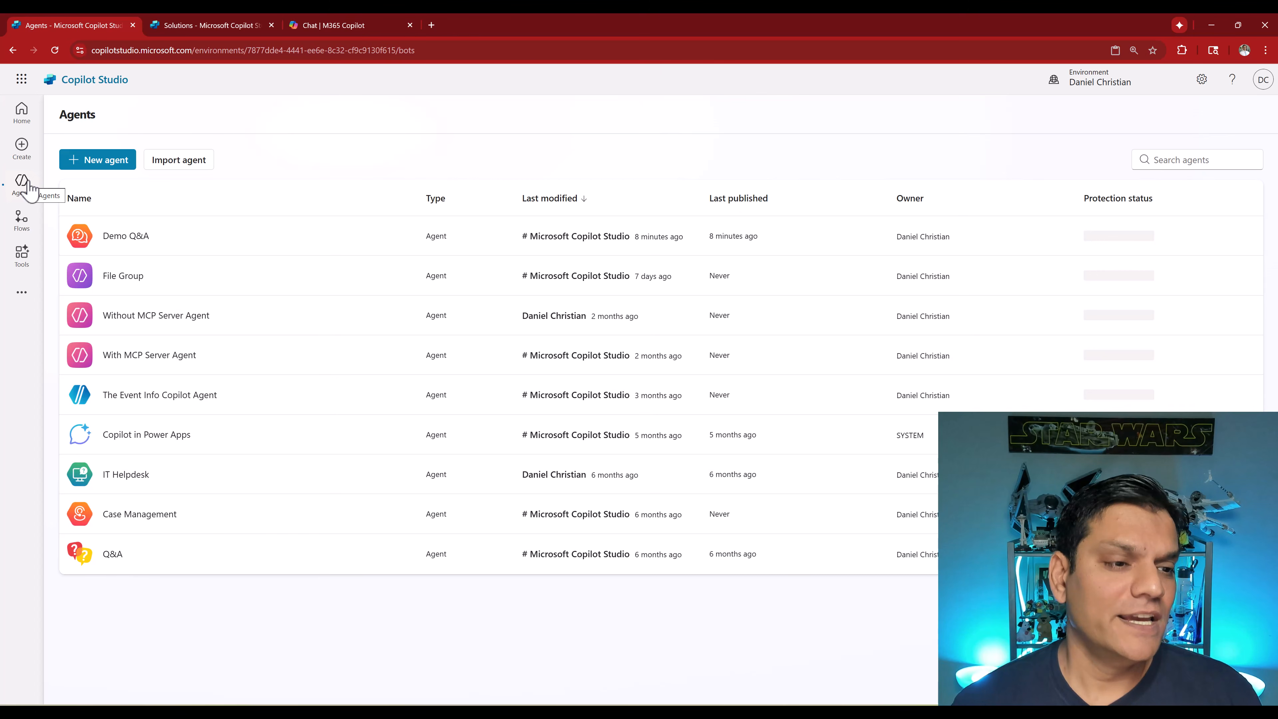
{"action": "left_click", "coordinate": [121, 239]}
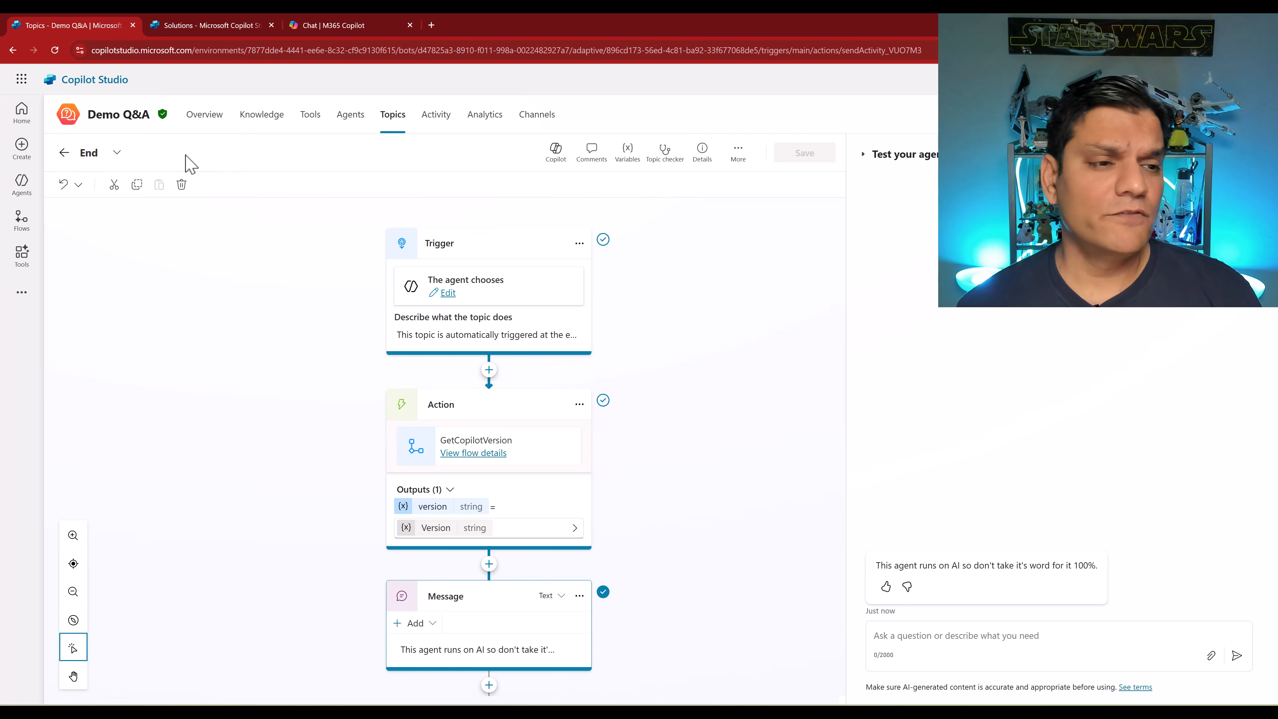
{"action": "left_click", "coordinate": [117, 152]}
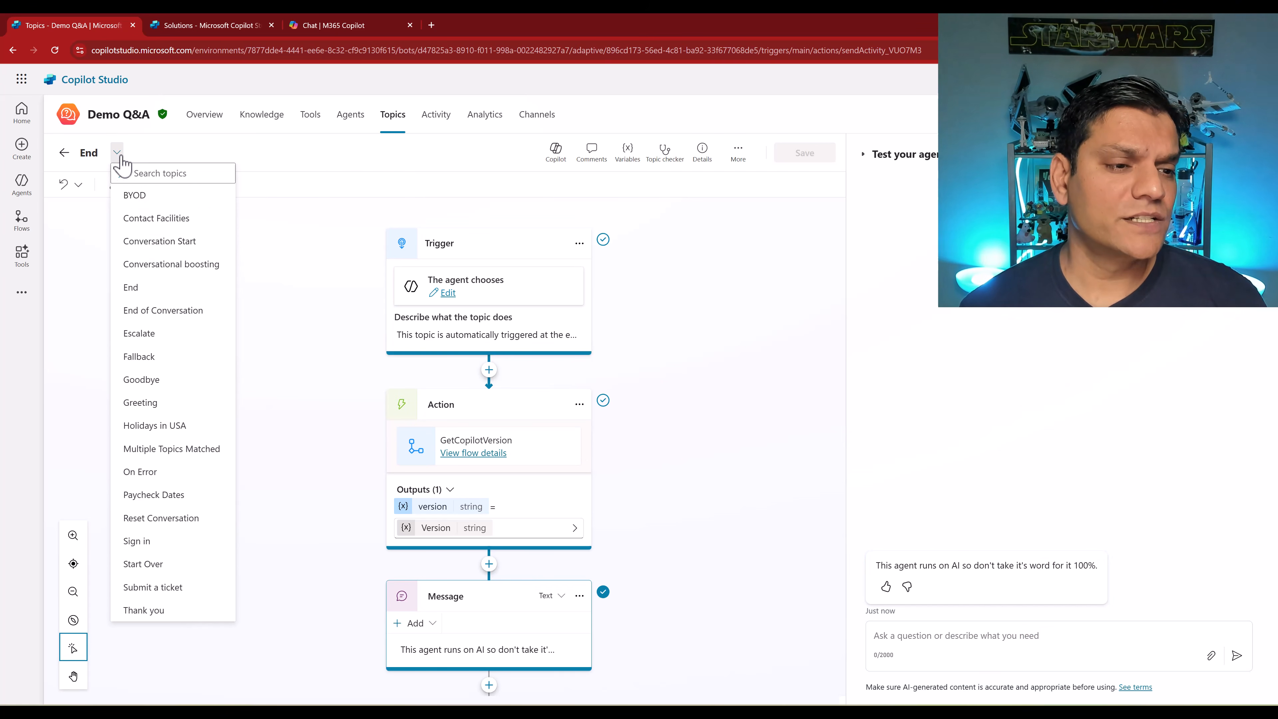
{"action": "left_click", "coordinate": [152, 242]}
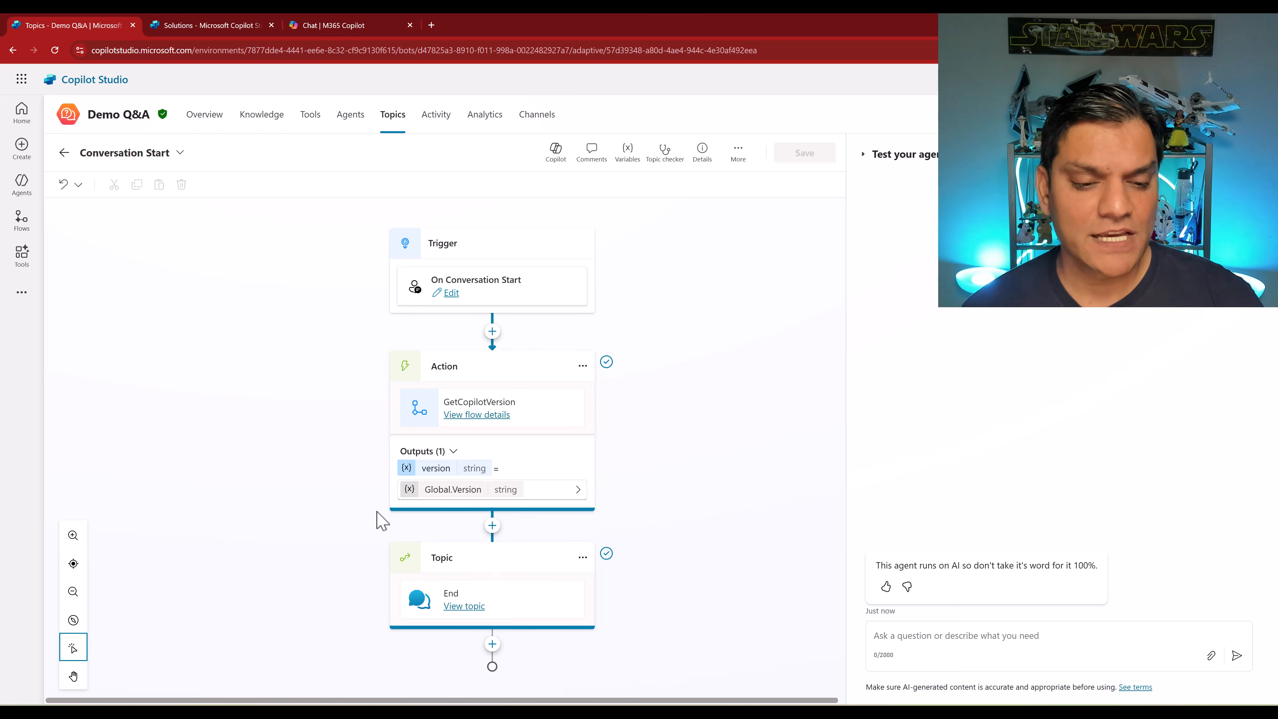
{"action": "left_click", "coordinate": [453, 489]}
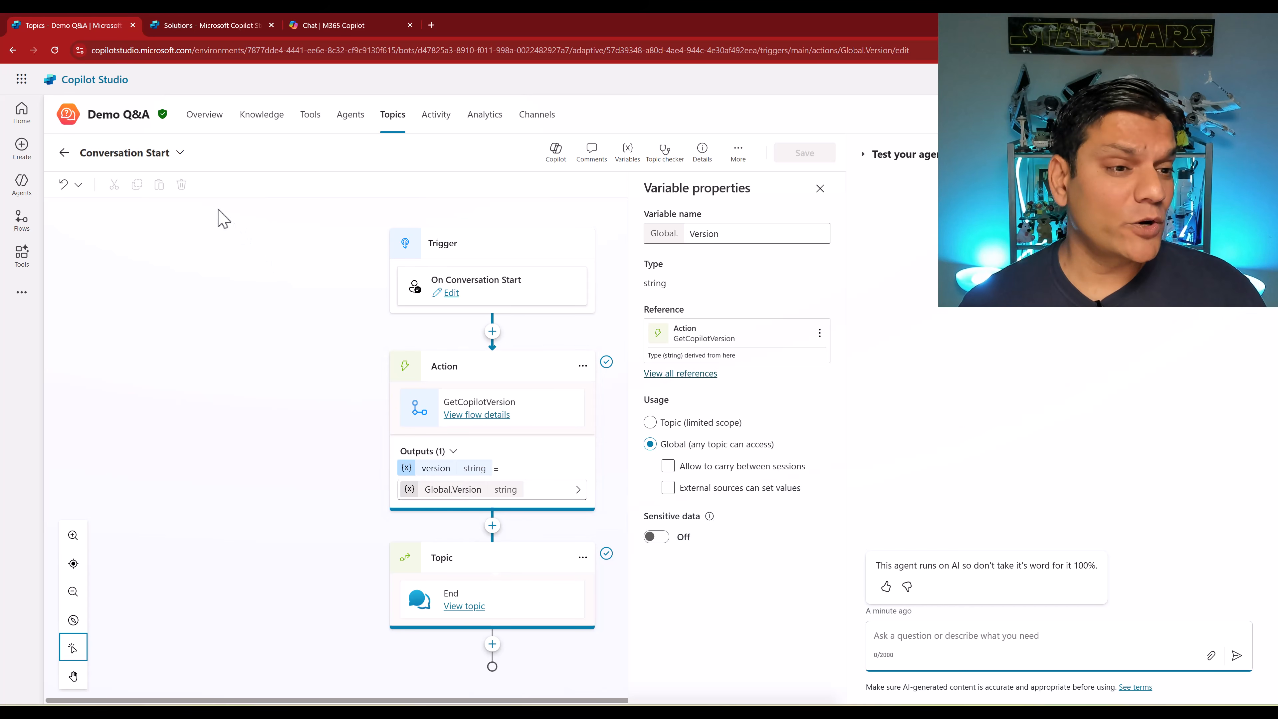
- Open the BYOD topic and examine its Create generative answers data sources and the instructions containing the Version variable
{"action": "left_click", "coordinate": [178, 154]}
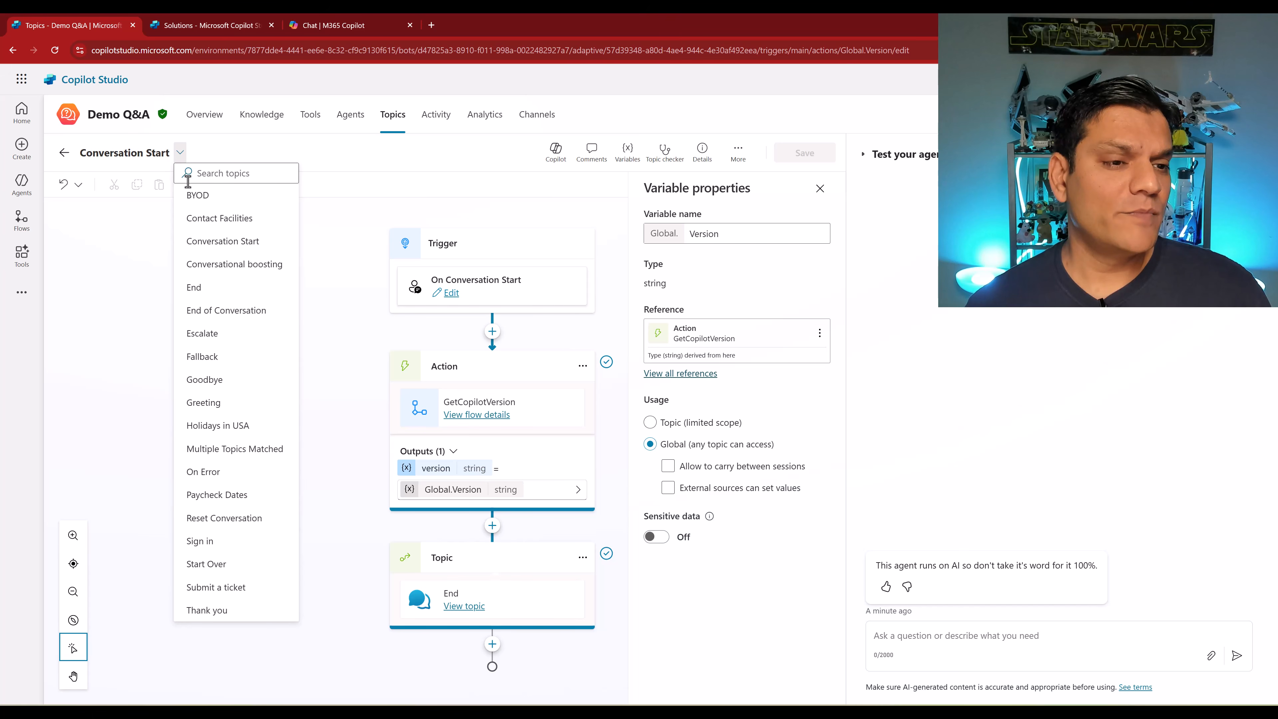
{"action": "left_click", "coordinate": [197, 196]}
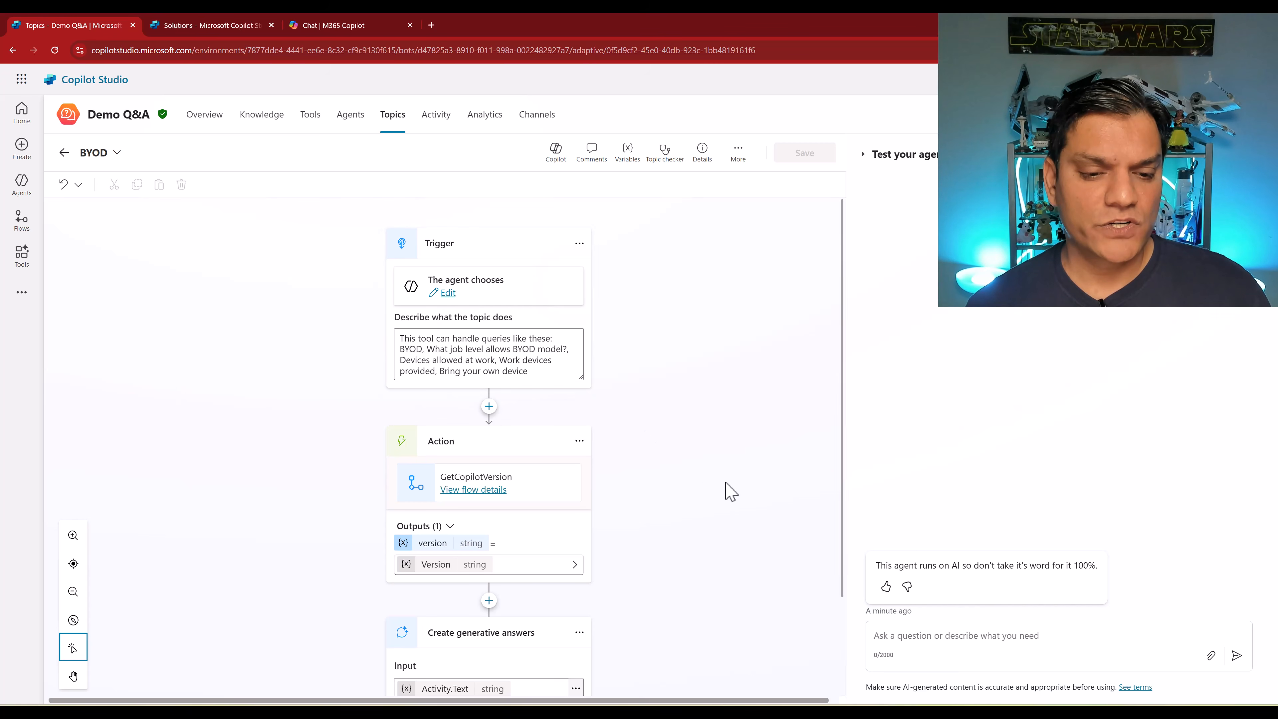
{"action": "scroll", "coordinate": [715, 481], "scroll_direction": "down", "scroll_amount": 2}
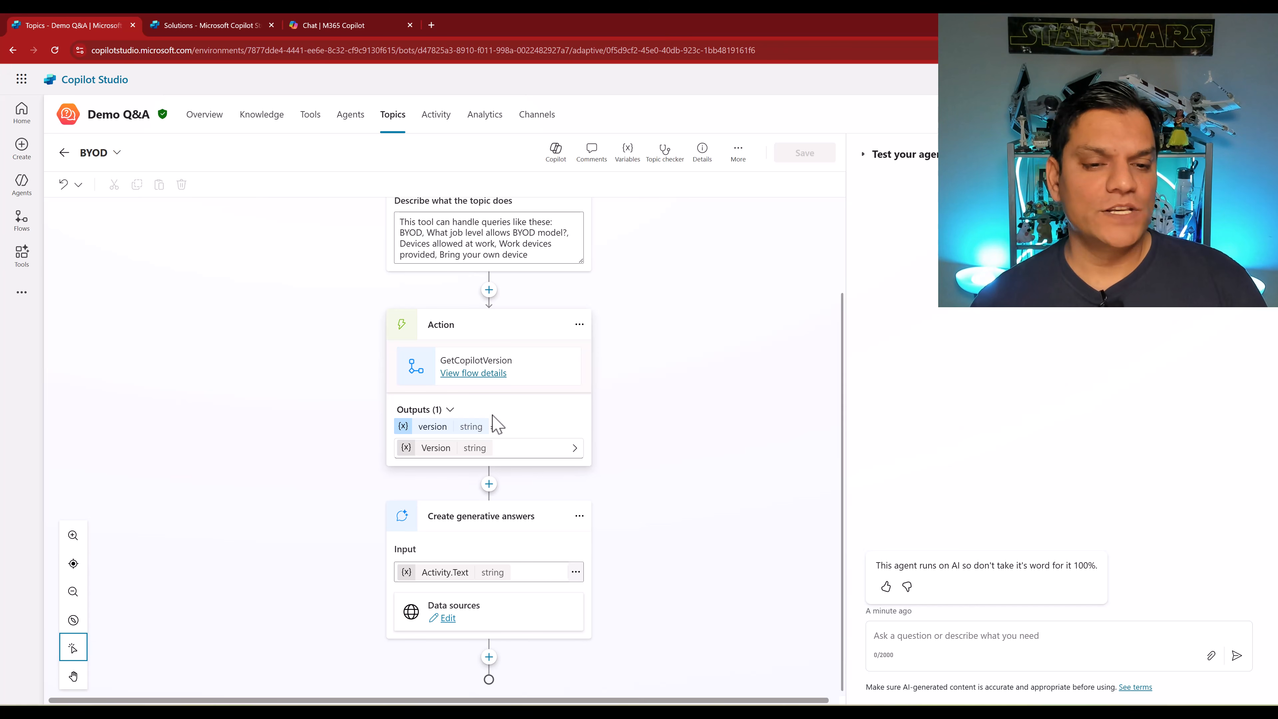
{"action": "scroll", "coordinate": [496, 424], "scroll_direction": "down", "scroll_amount": 1}
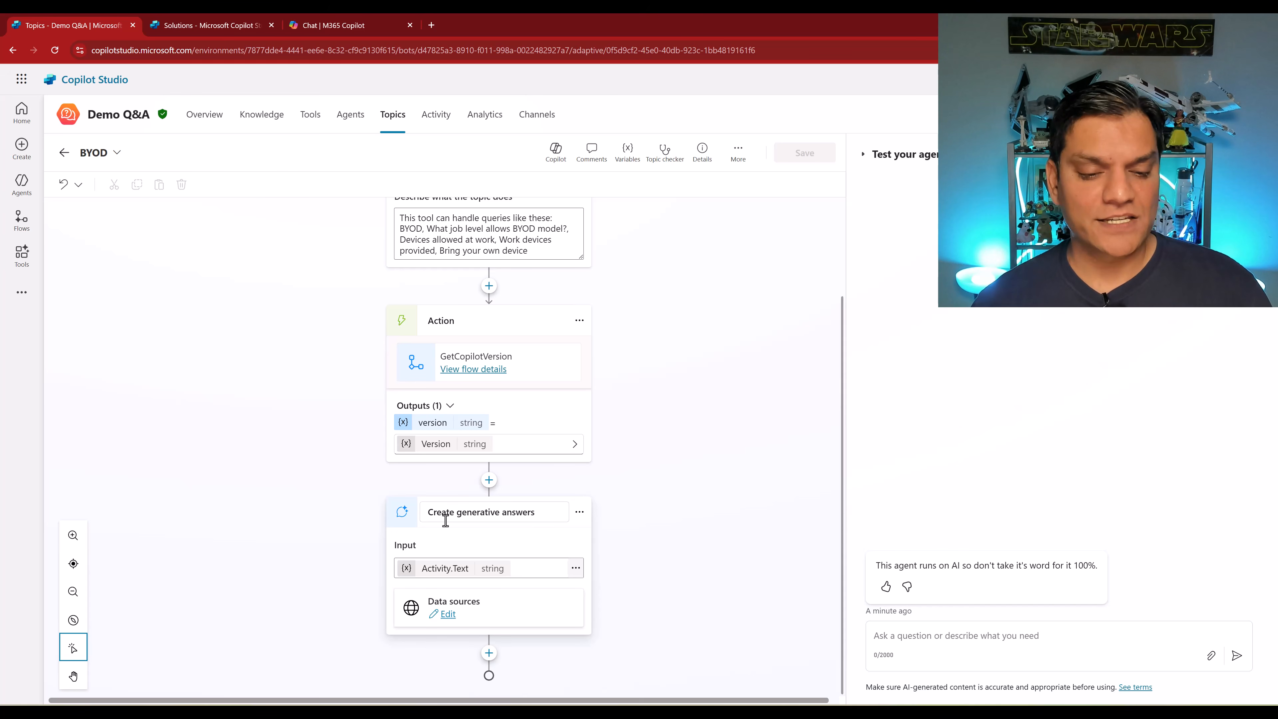
{"action": "left_click", "coordinate": [448, 615]}
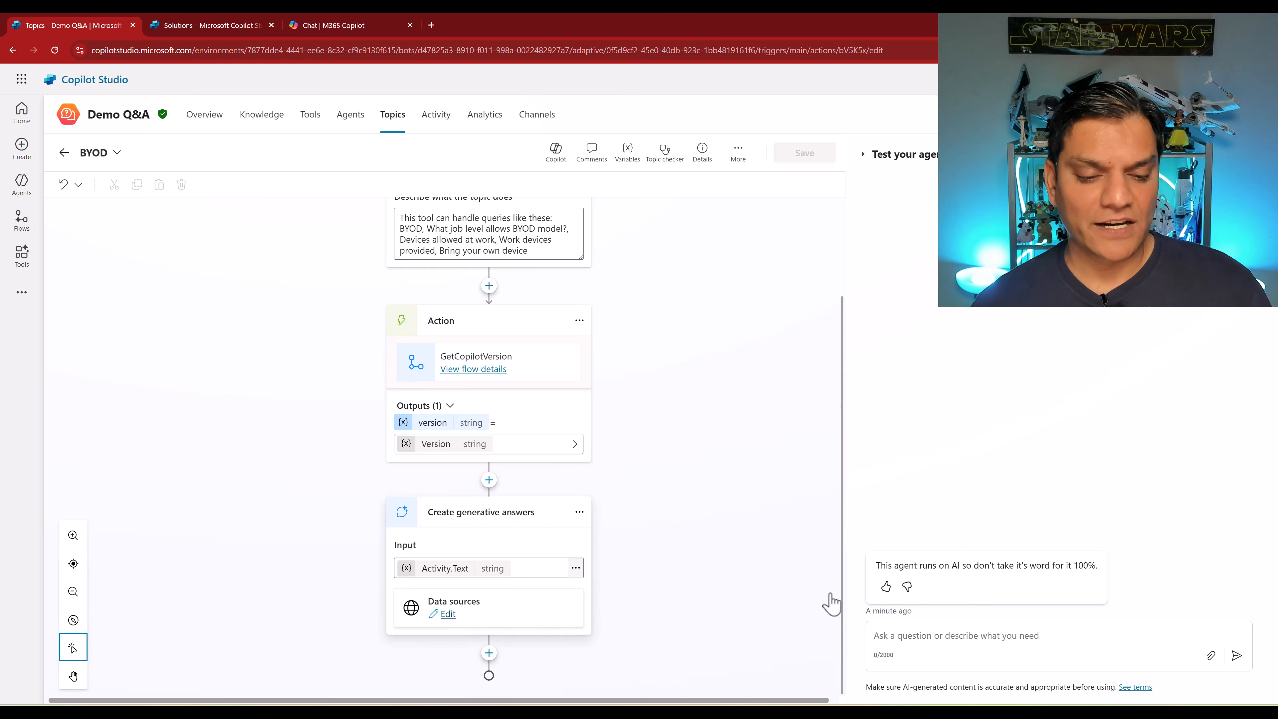
{"action": "scroll", "coordinate": [755, 533], "scroll_direction": "down", "scroll_amount": 3}
{"action": "left_click", "coordinate": [674, 466]}
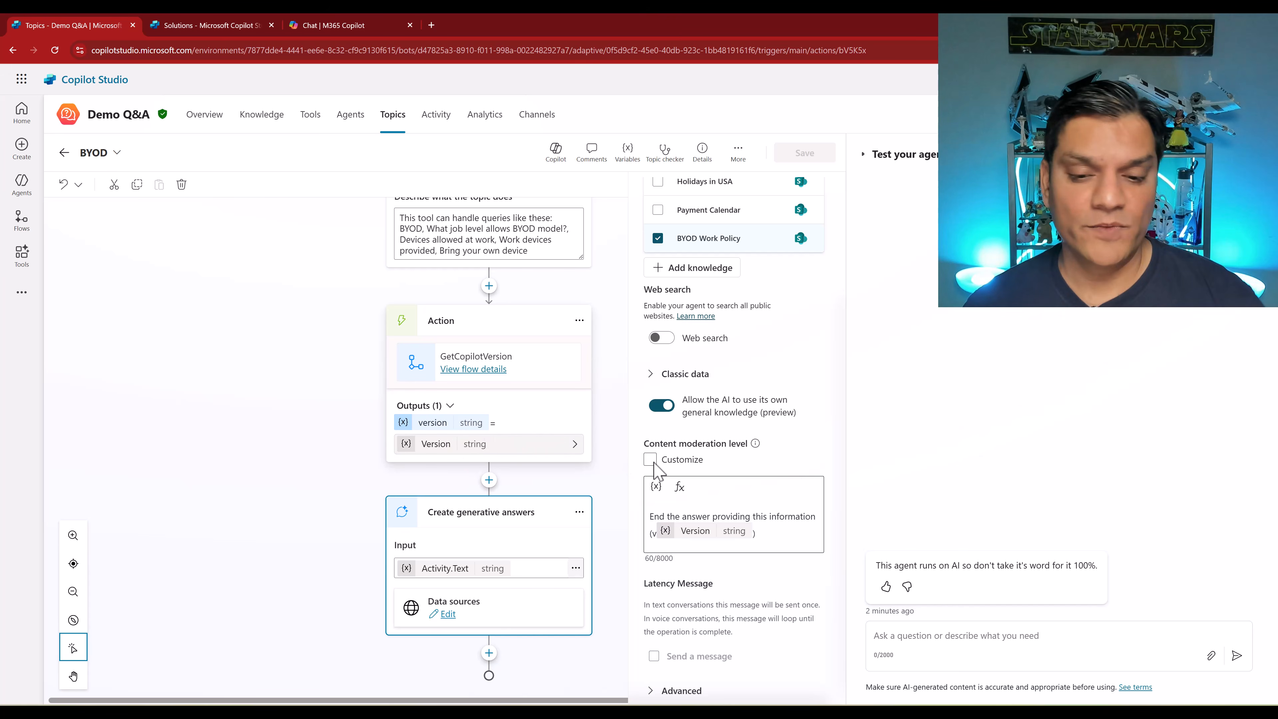
{"action": "left_click", "coordinate": [657, 486]}
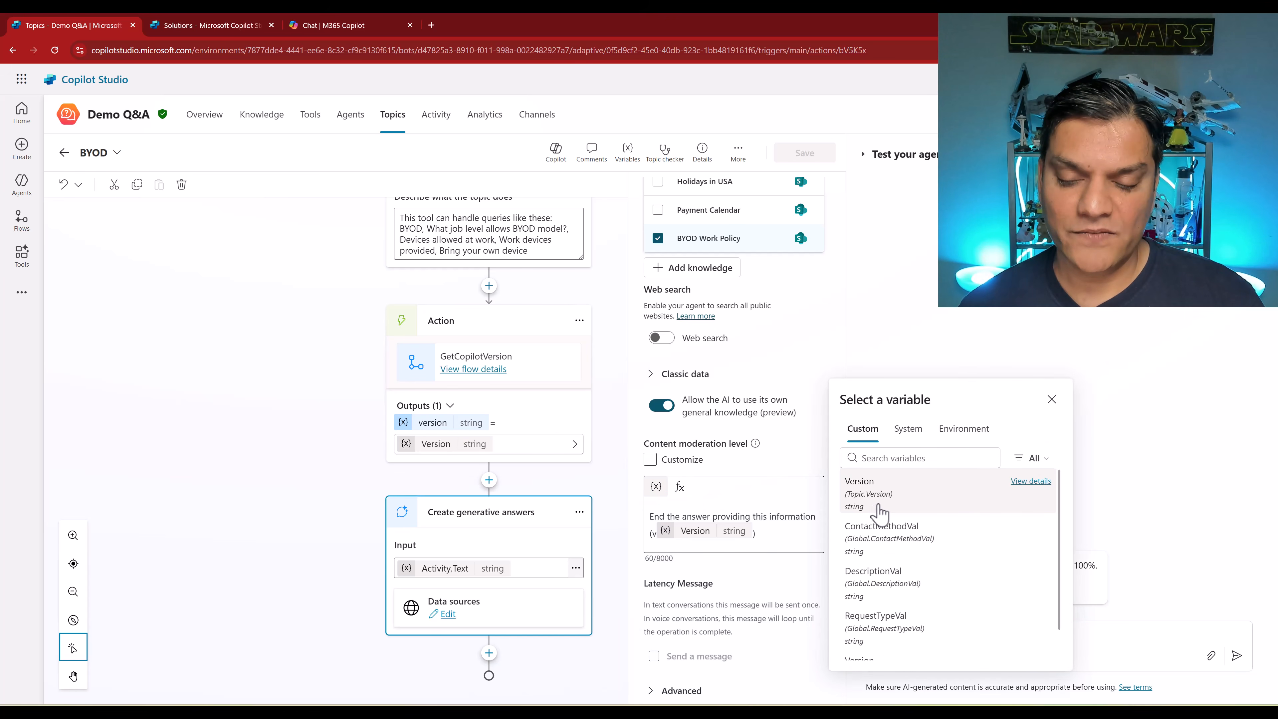
{"action": "left_click", "coordinate": [1052, 399]}
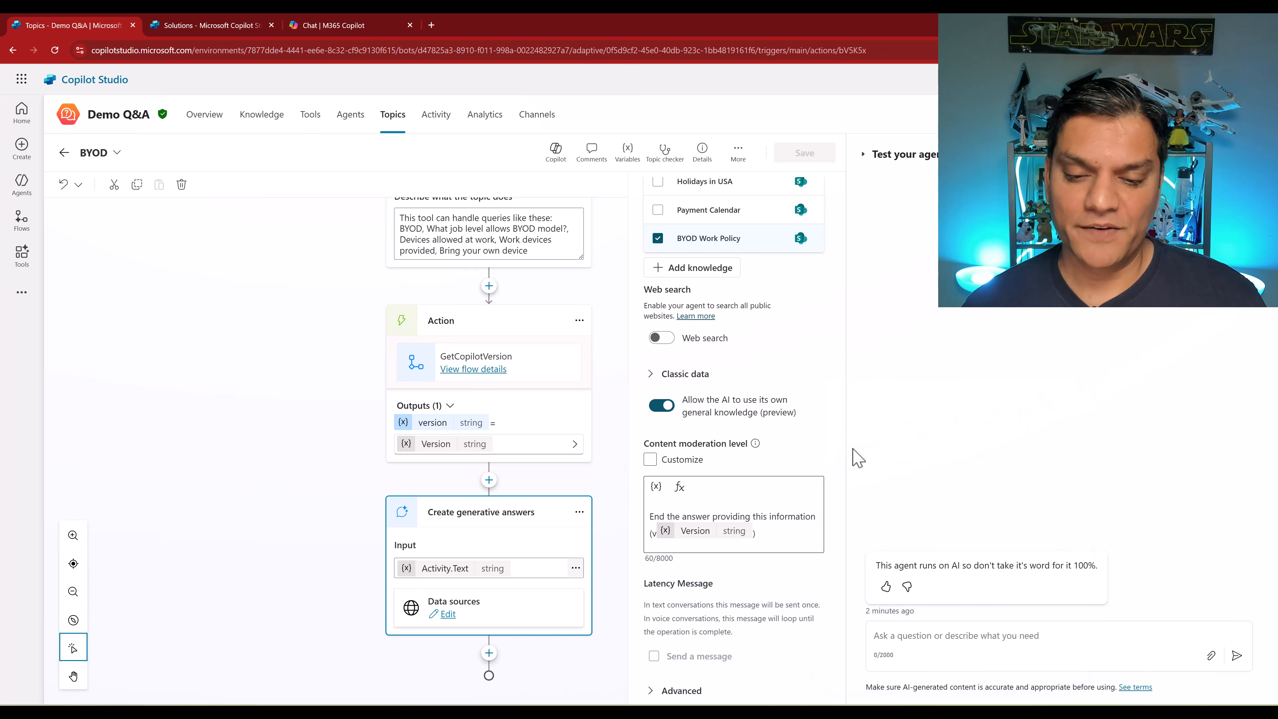
- Ask the test agent about BYOD to check the version appended to the answer
{"action": "left_click", "coordinate": [954, 640]}
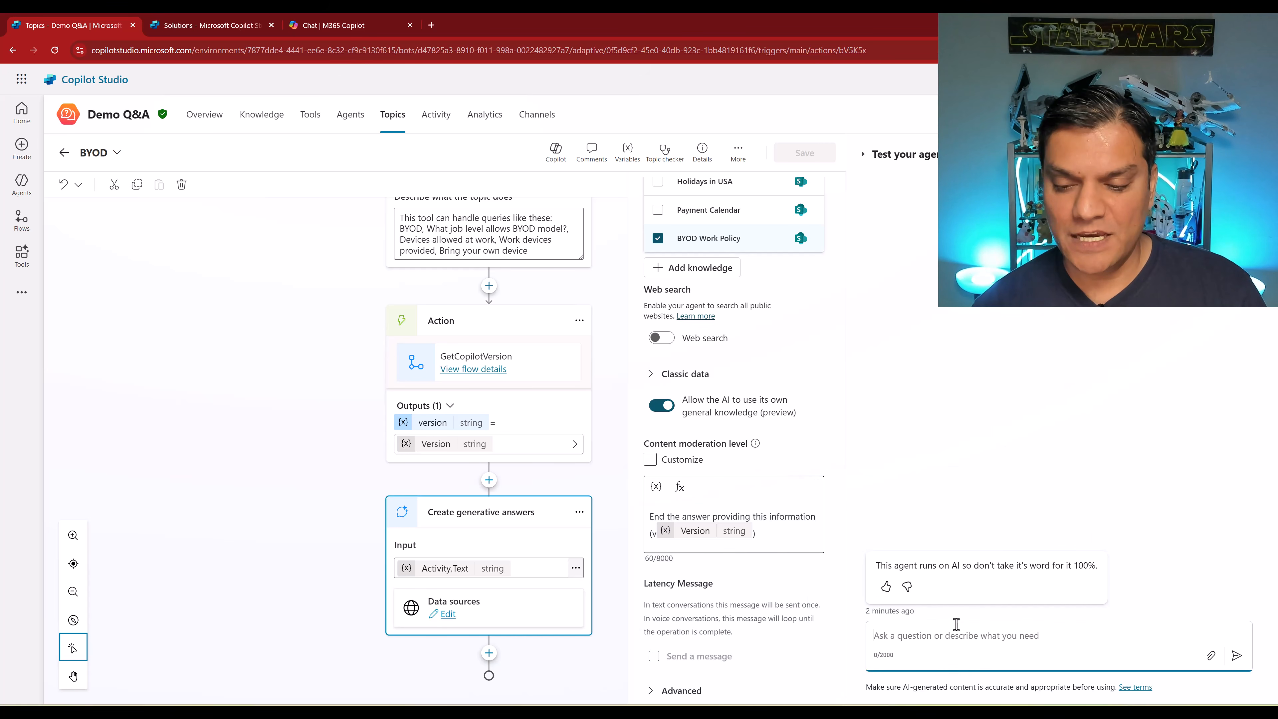
{"action": "type", "text": "Wh"}
{"action": "key", "text": "BackSpace"}
{"action": "key", "text": "BackSpace"}
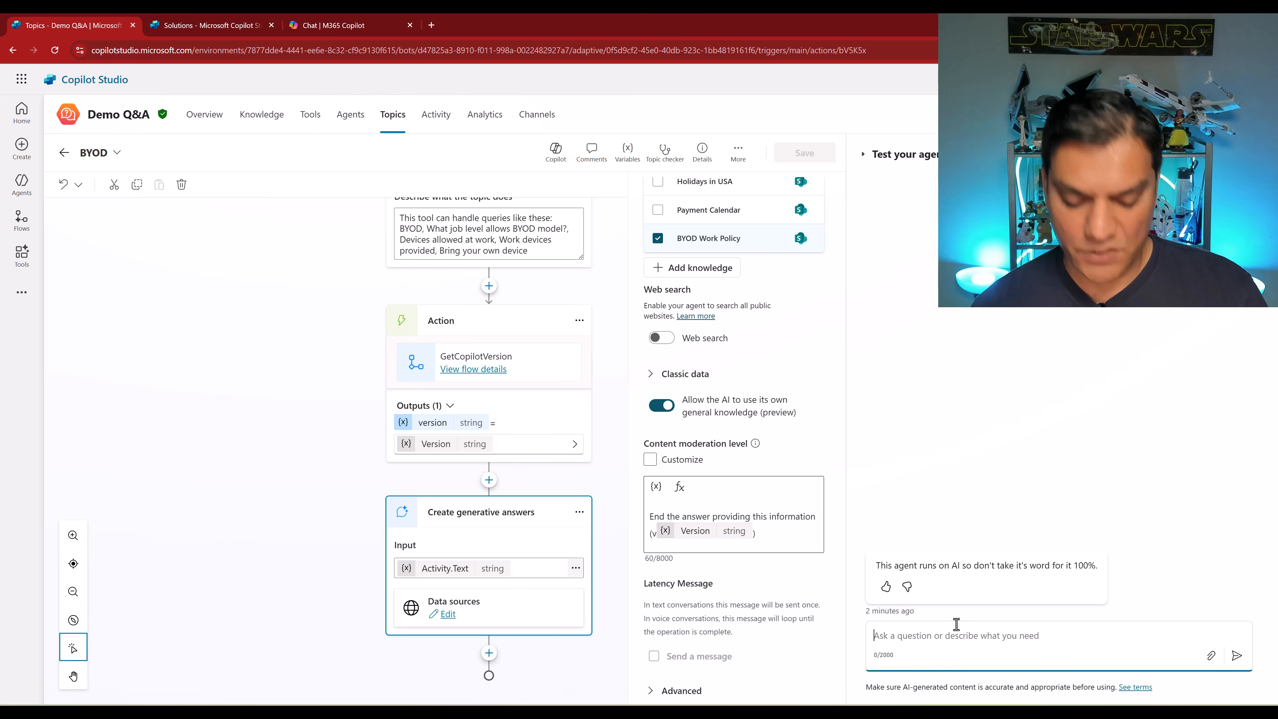
{"action": "type", "text": "BYOD"}
{"action": "key", "text": "Return"}
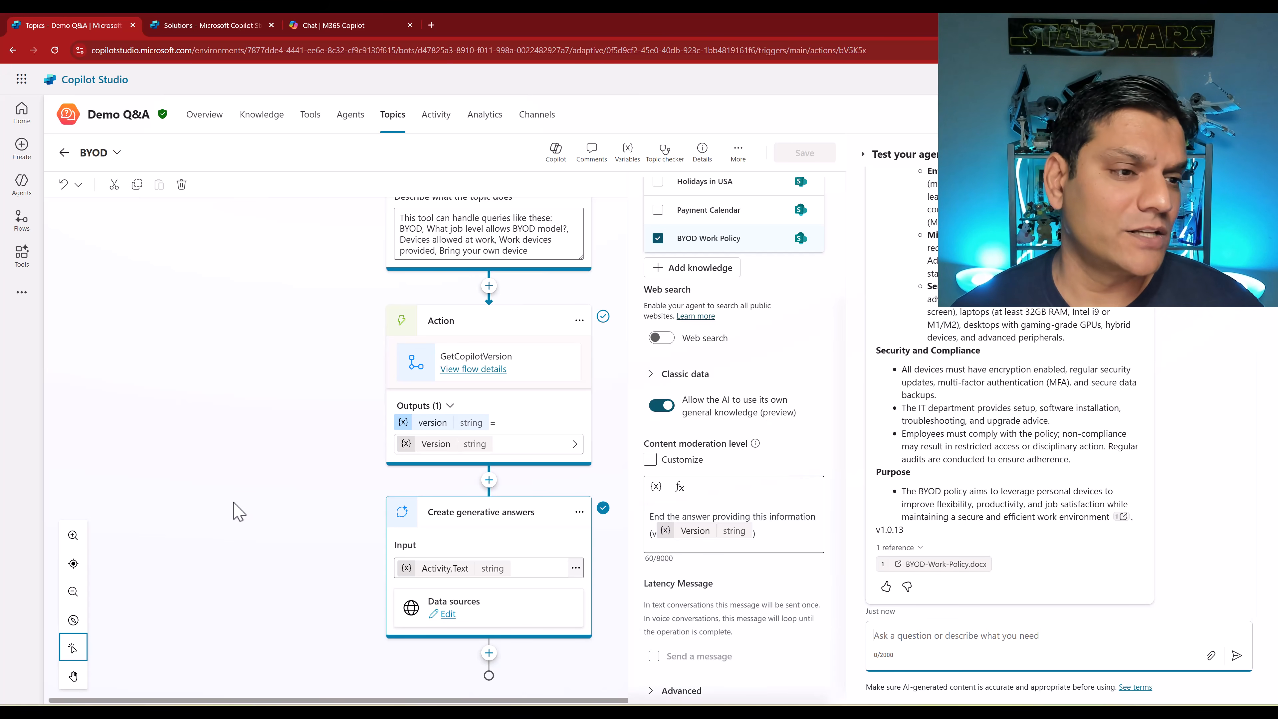
- Review the Holidays in USA topic's generative answers properties, then open the End topic
{"action": "left_click", "coordinate": [117, 152]}
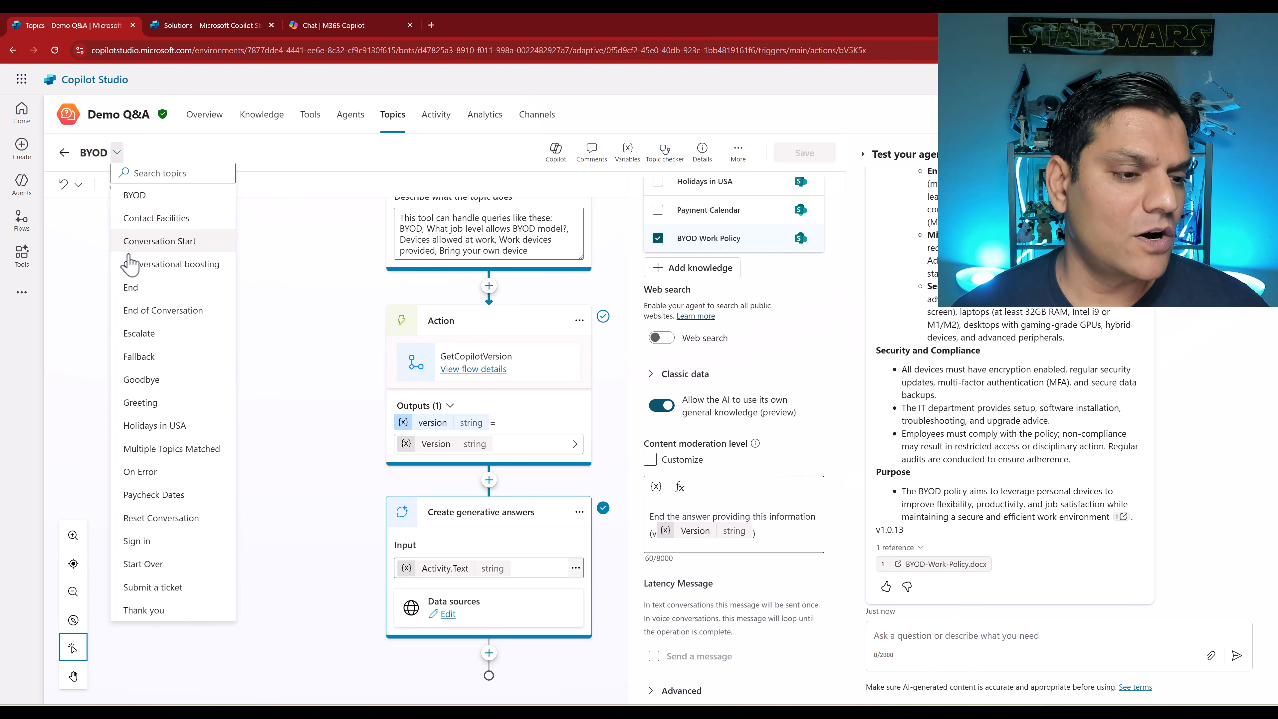
{"action": "left_click", "coordinate": [143, 427]}
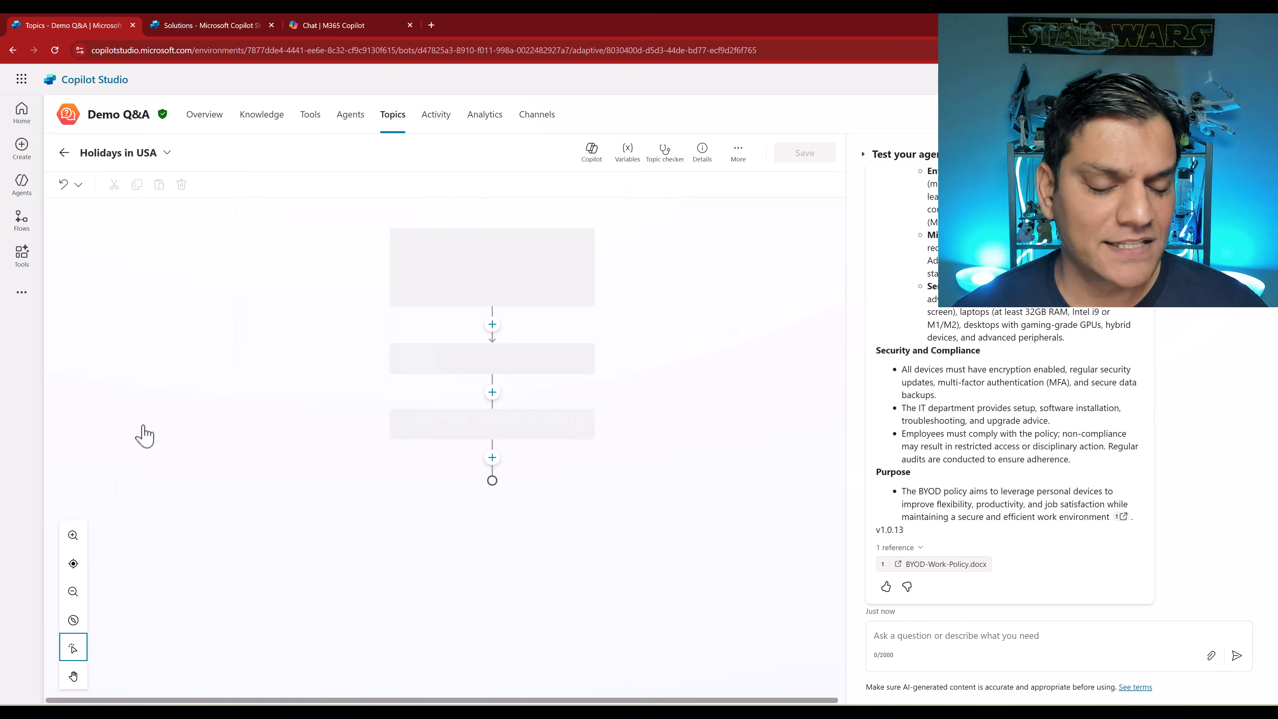
{"action": "scroll", "coordinate": [213, 466], "scroll_direction": "down", "scroll_amount": 3}
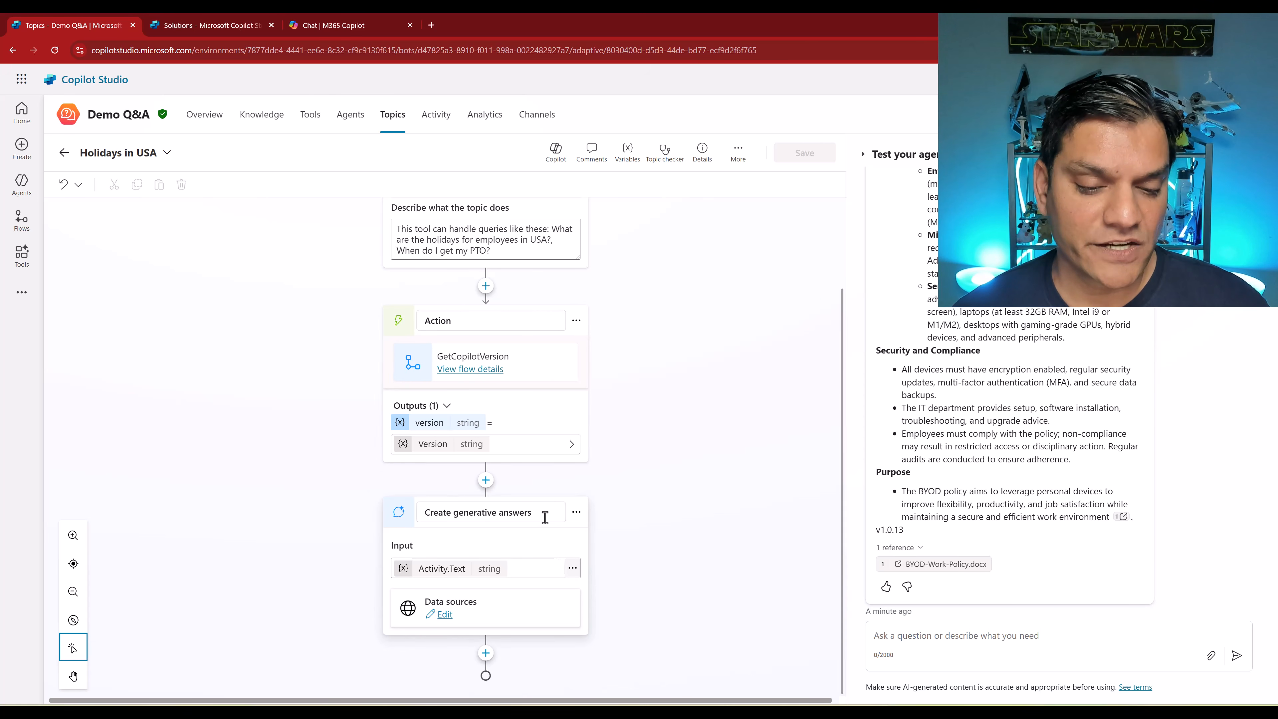
{"action": "left_click", "coordinate": [576, 513]}
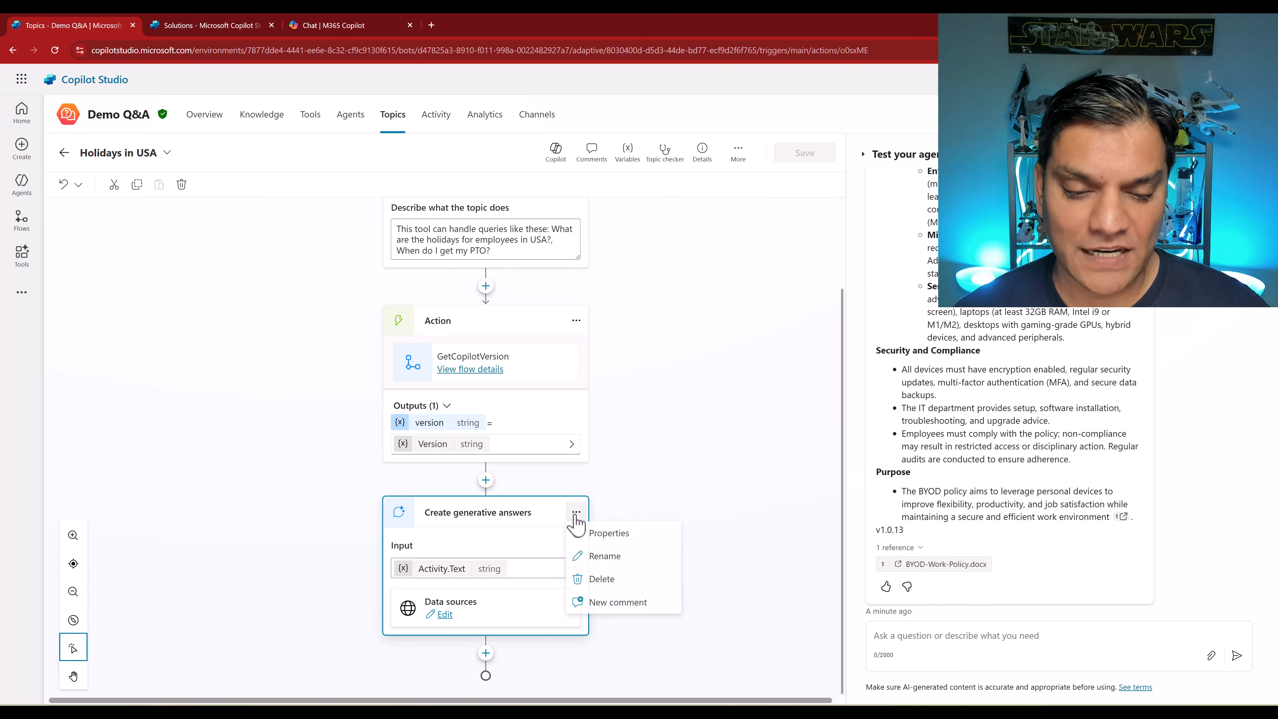
{"action": "left_click", "coordinate": [594, 534]}
{"action": "scroll", "coordinate": [705, 554], "scroll_direction": "down", "scroll_amount": 5}
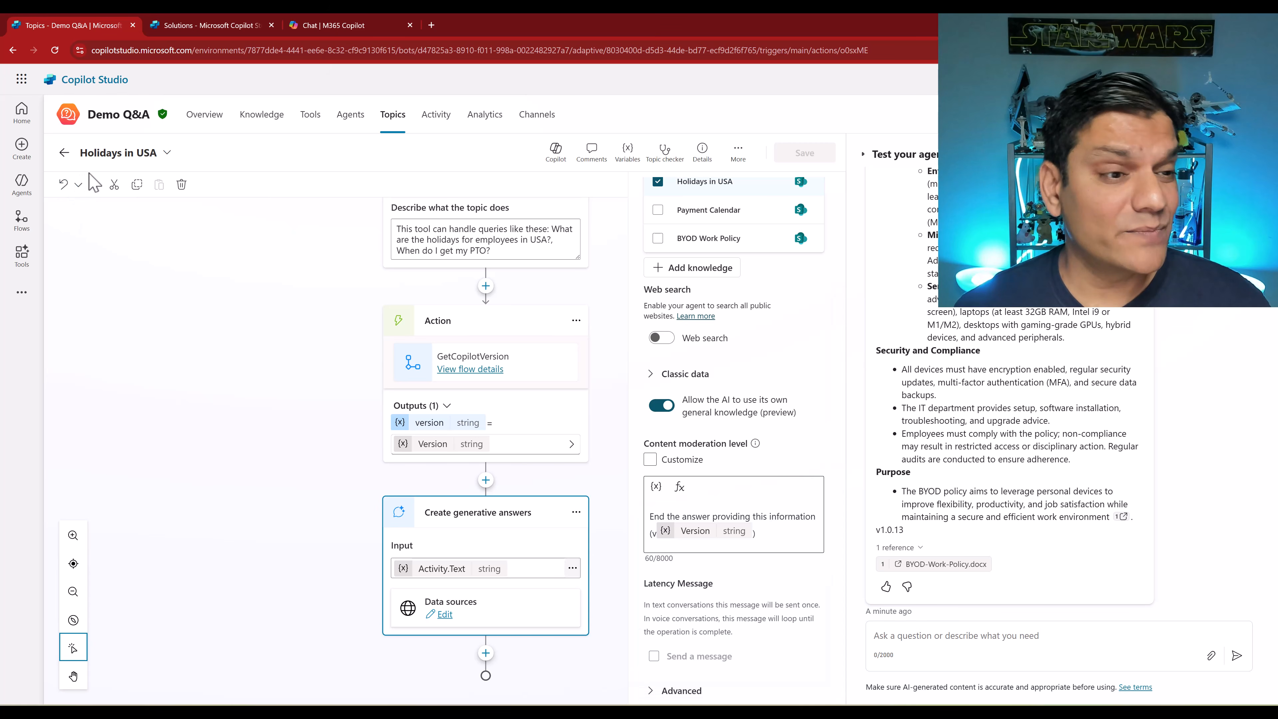
{"action": "left_click", "coordinate": [167, 152]}
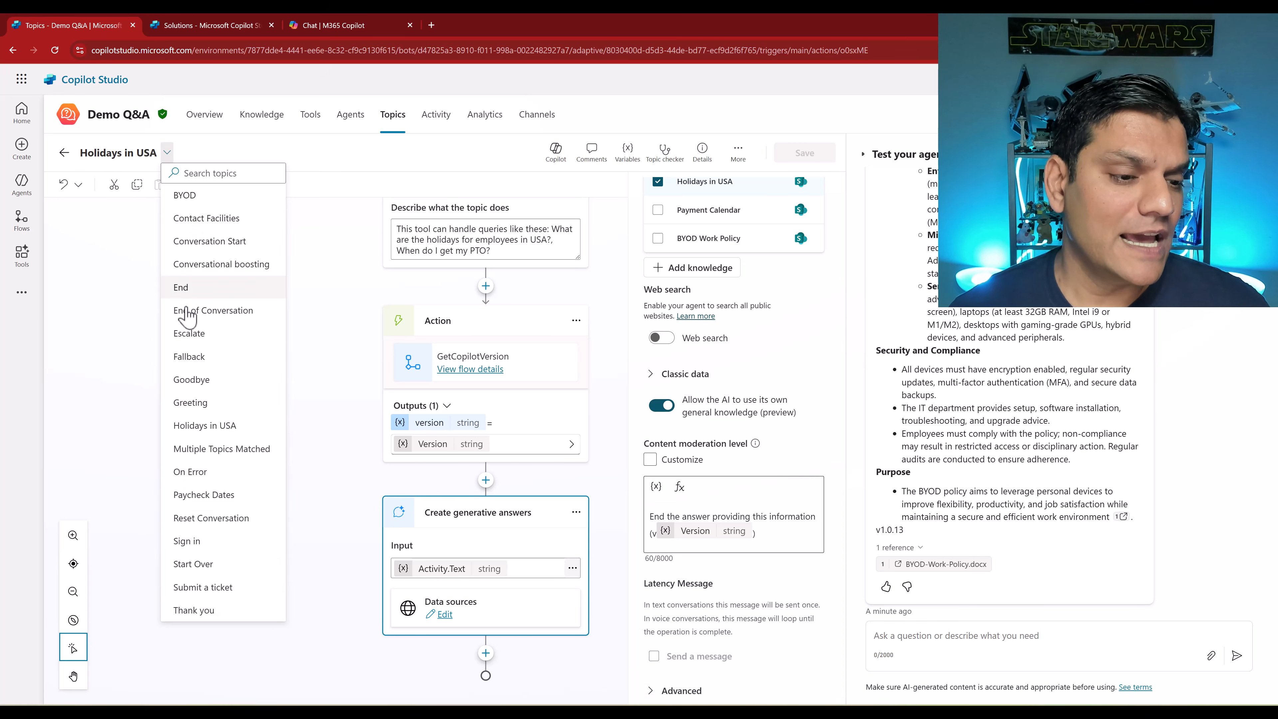
{"action": "left_click", "coordinate": [189, 291]}
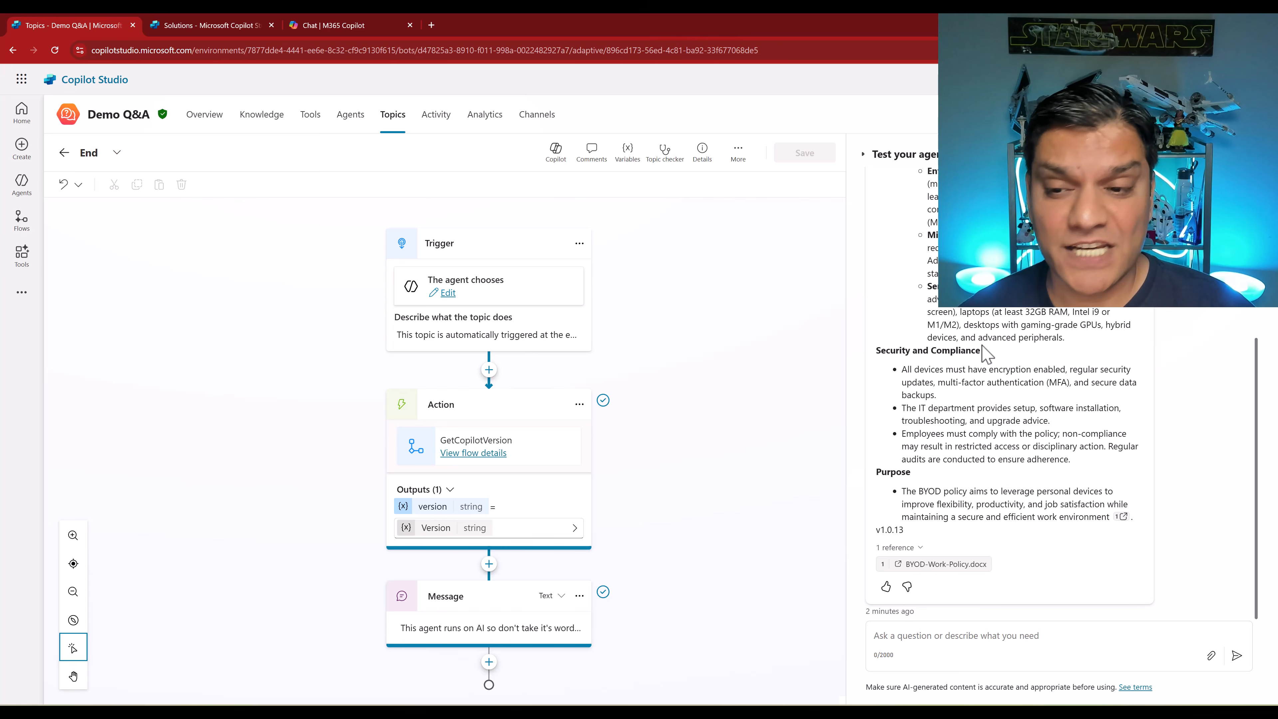
- Switch to Microsoft 365 Copilot and send the Demo Q&A agent's BYOD Policy suggested prompt
{"action": "left_click", "coordinate": [345, 31]}
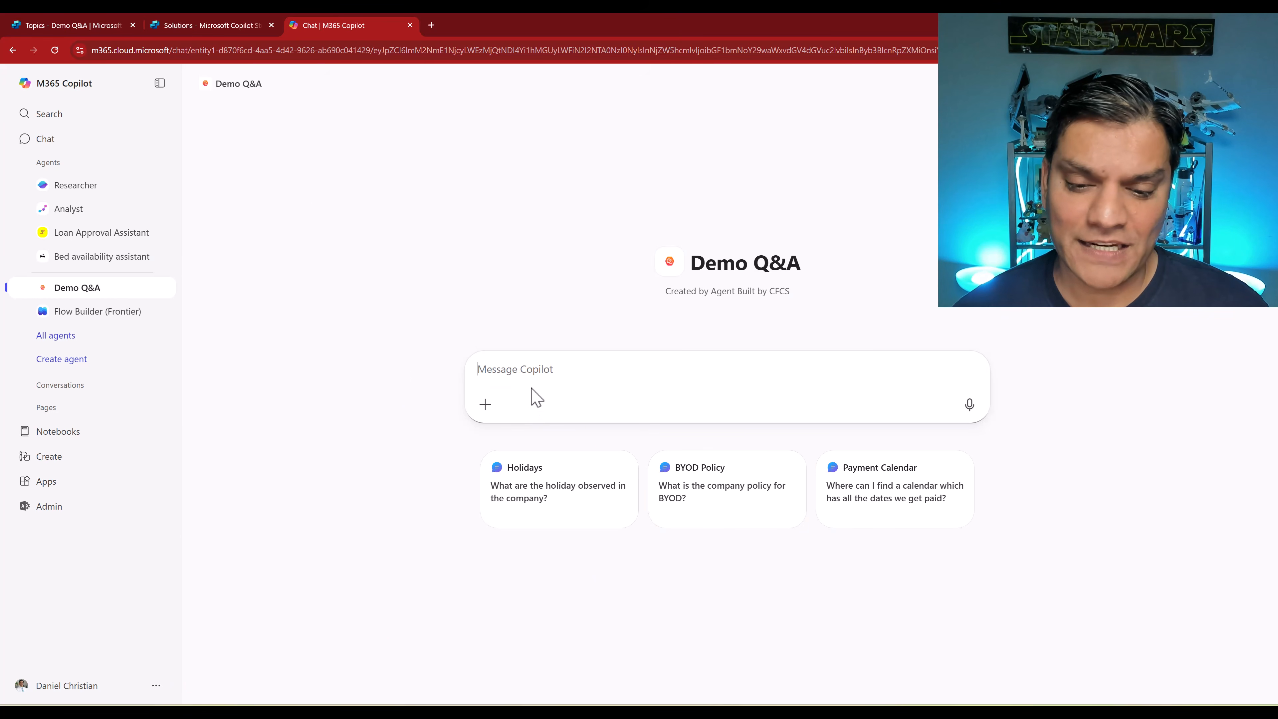
{"action": "left_click", "coordinate": [708, 519]}
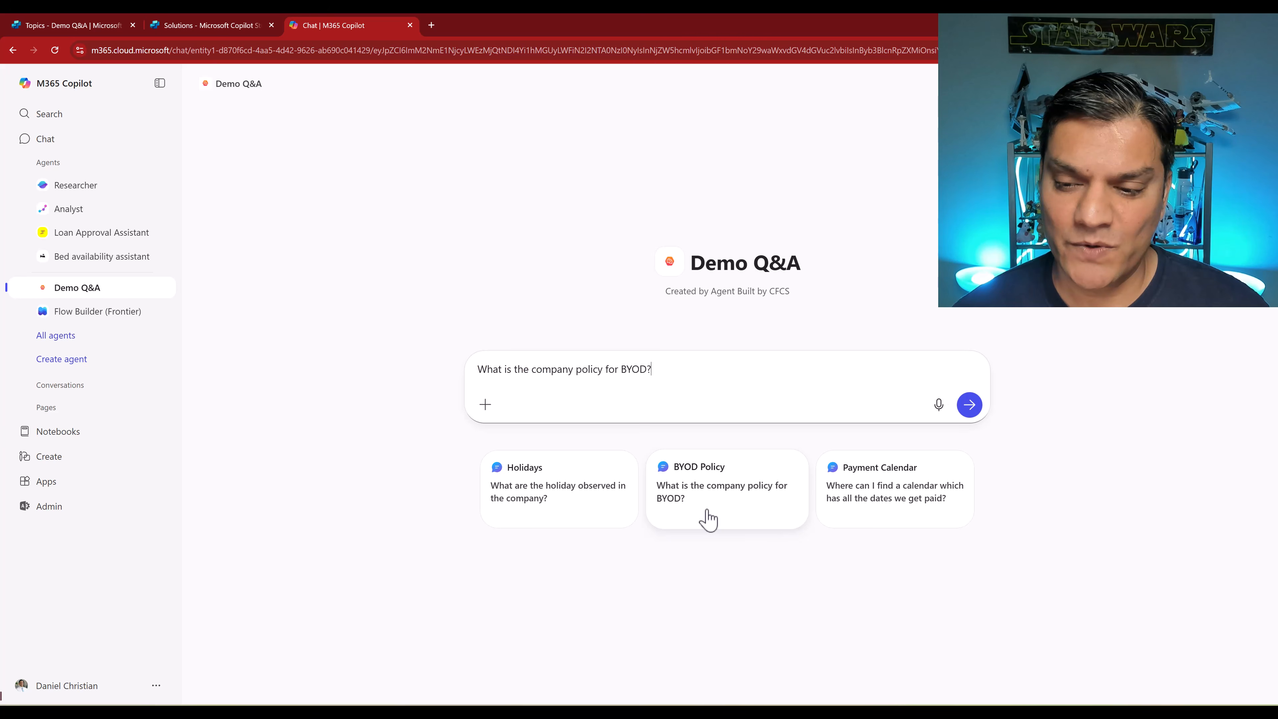
{"action": "left_click", "coordinate": [970, 405]}
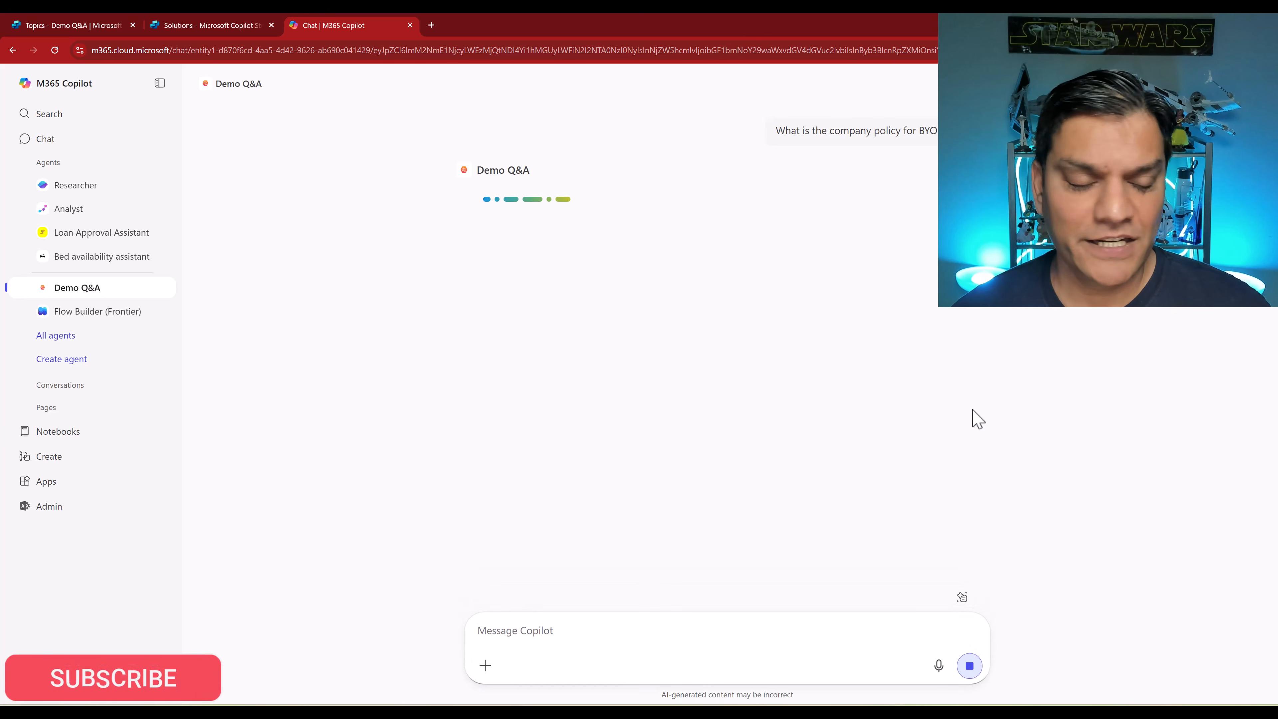